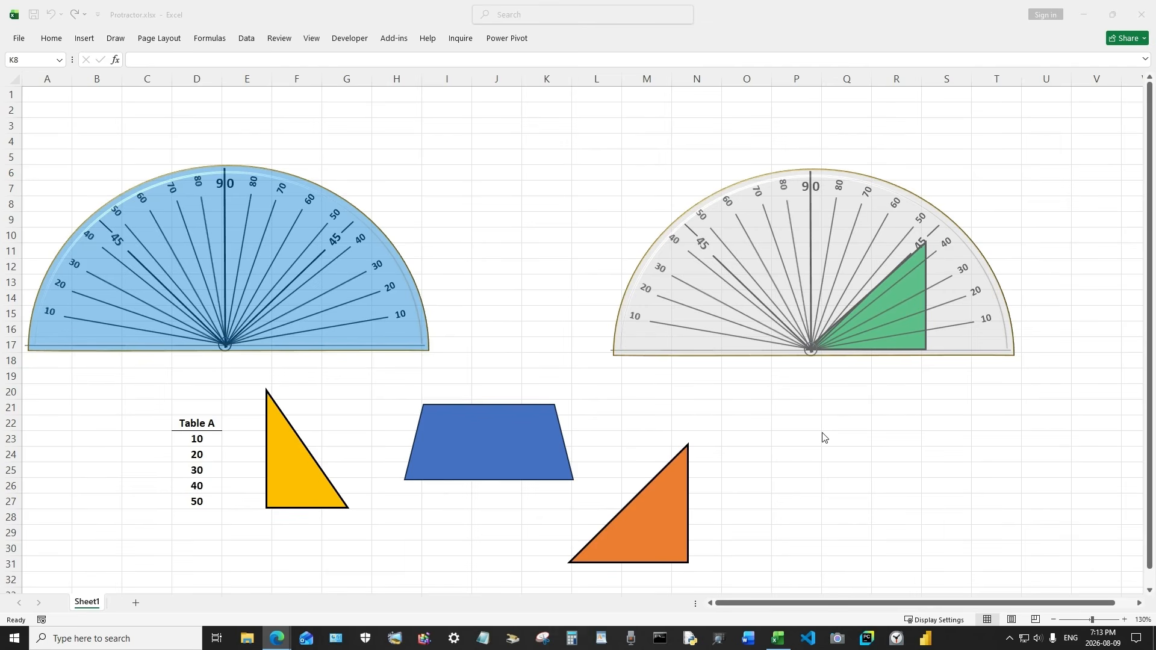
Move the grey protractor up and to the left, away from the green triangle
left_click(766, 392)
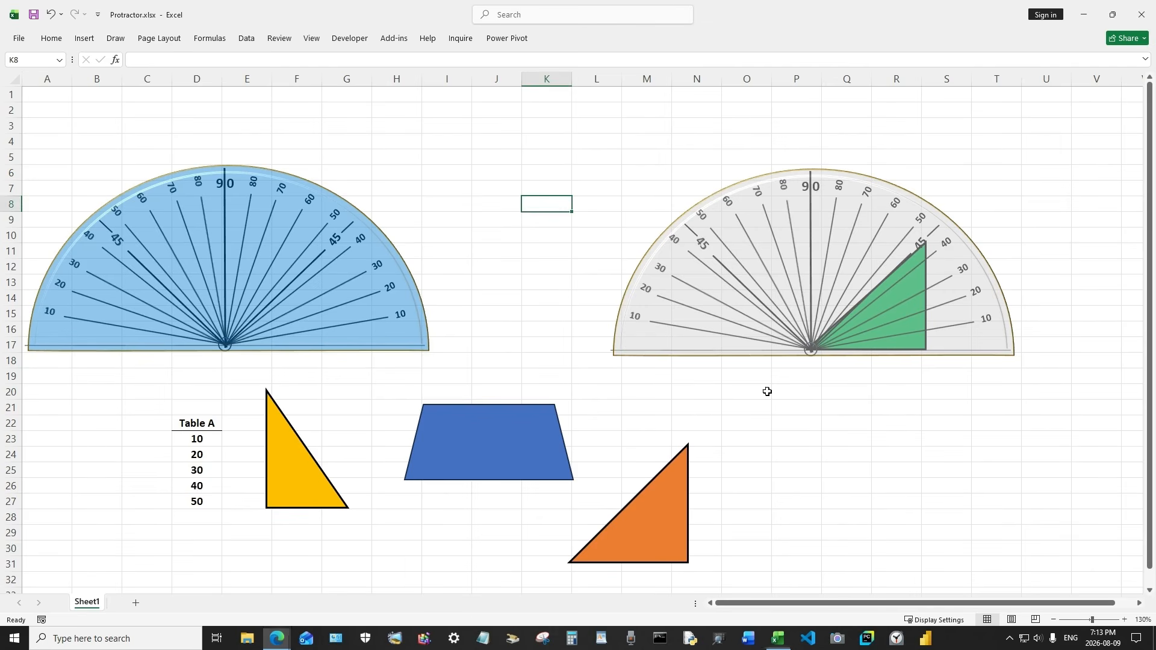
left_click(638, 308)
left_click_drag(646, 301, 471, 250)
left_click(870, 256)
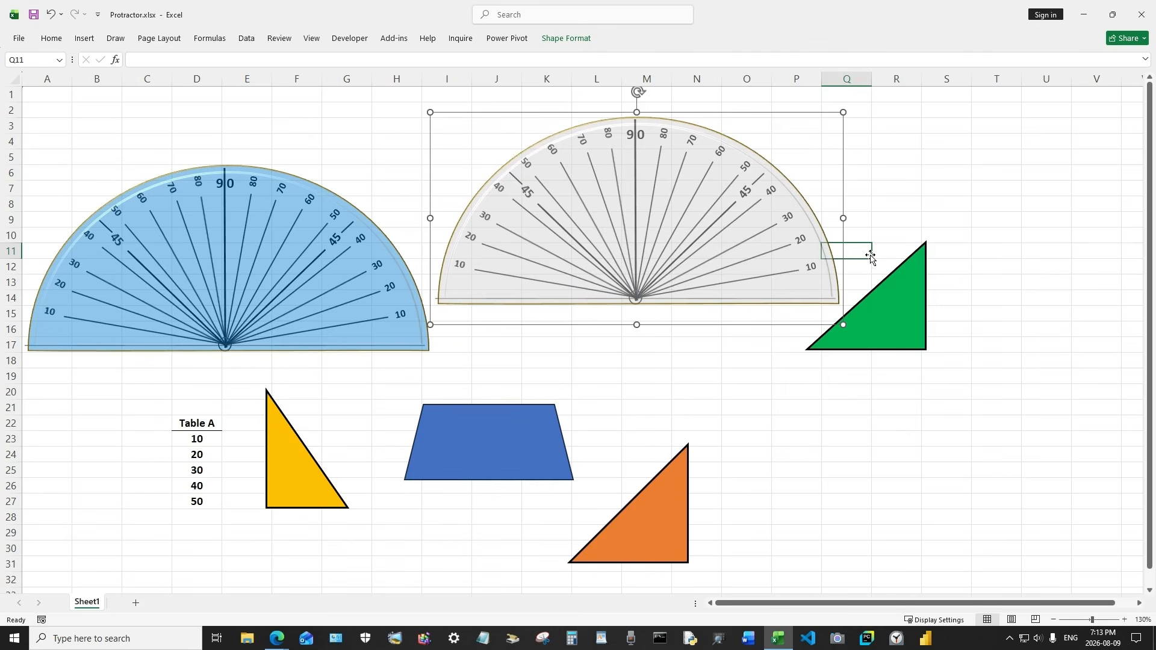
Delete the blue trapezoid, the green triangle and the orange triangle
left_click(739, 292)
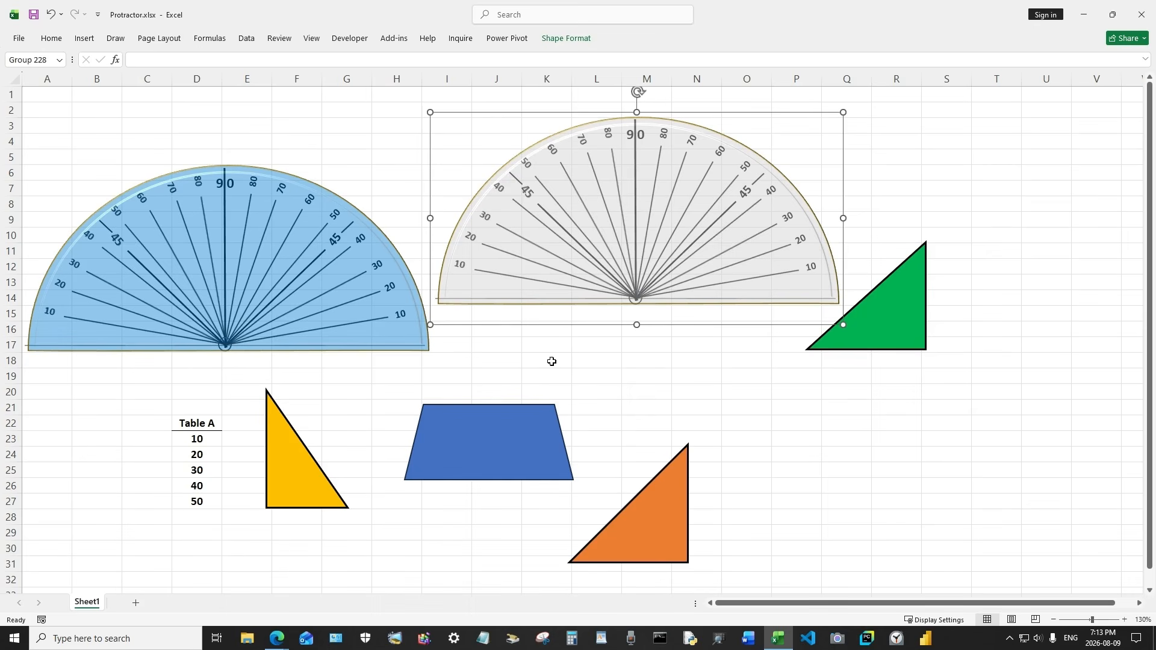
left_click(531, 439)
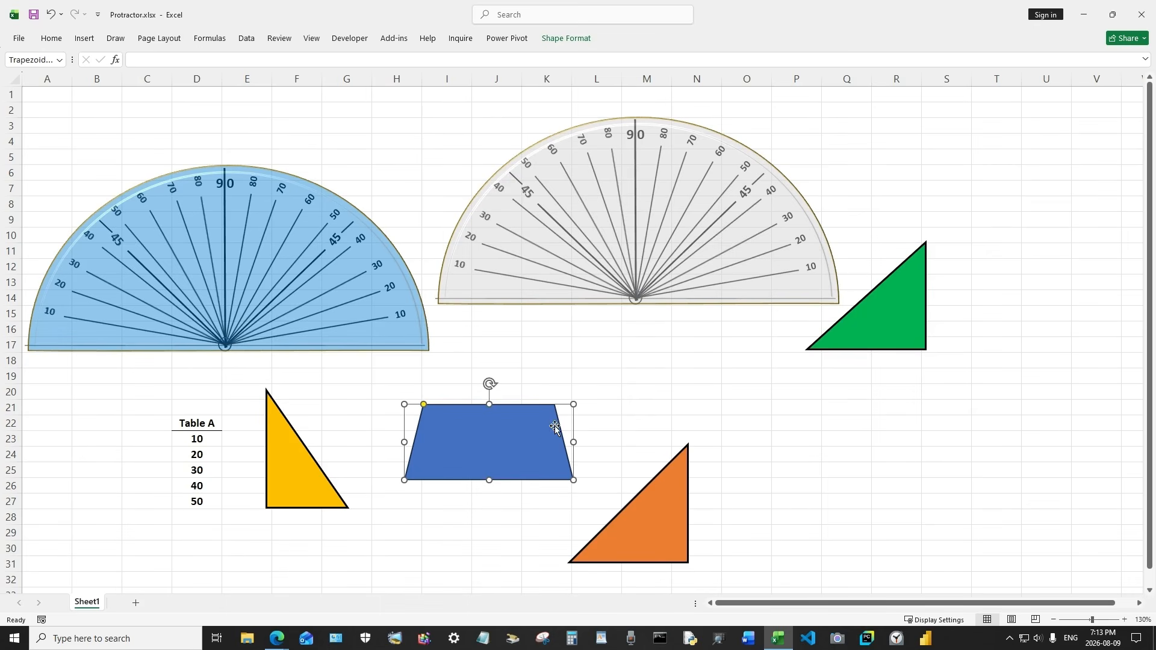
key("Delete")
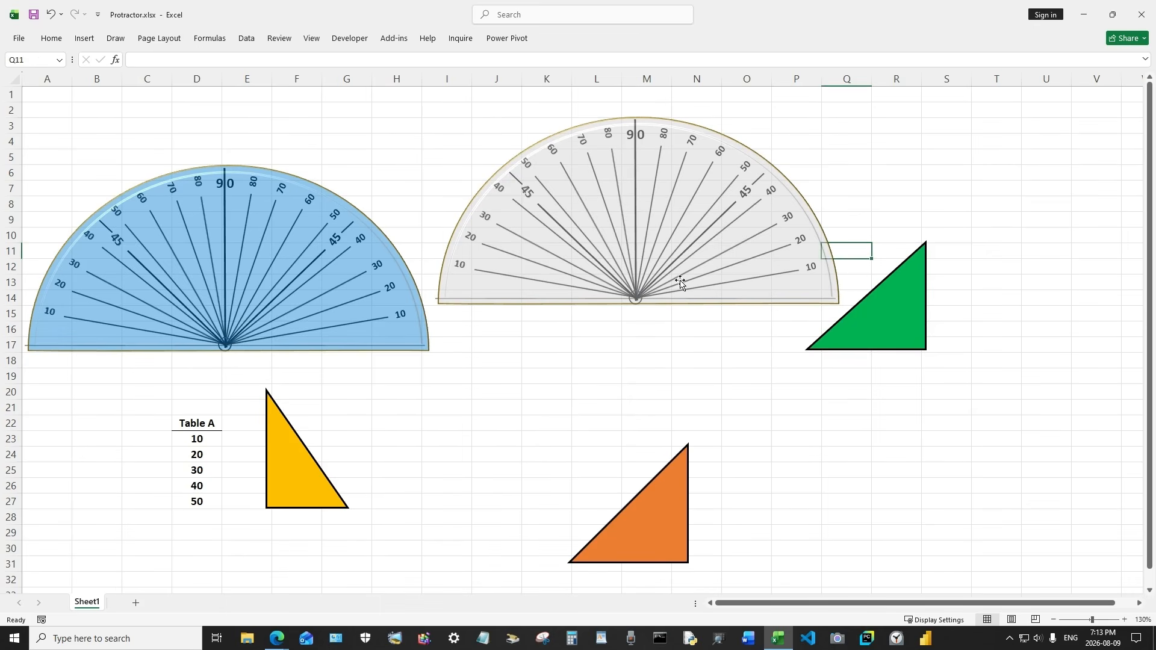
left_click(865, 314)
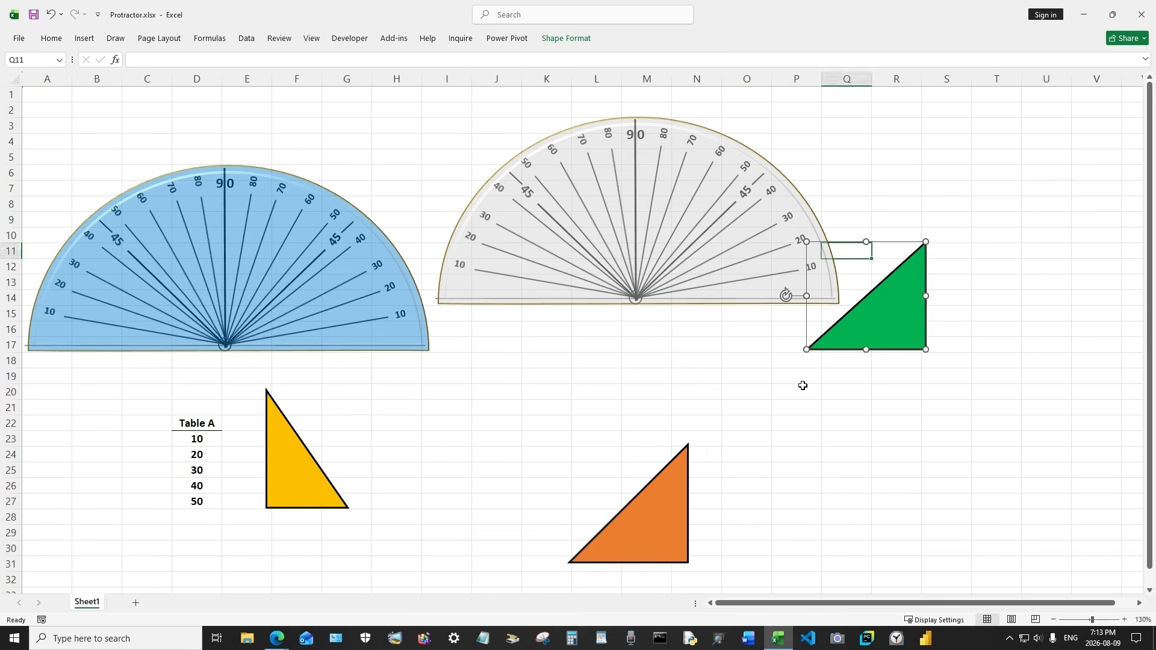
key("Delete")
left_click(675, 504)
key("Delete")
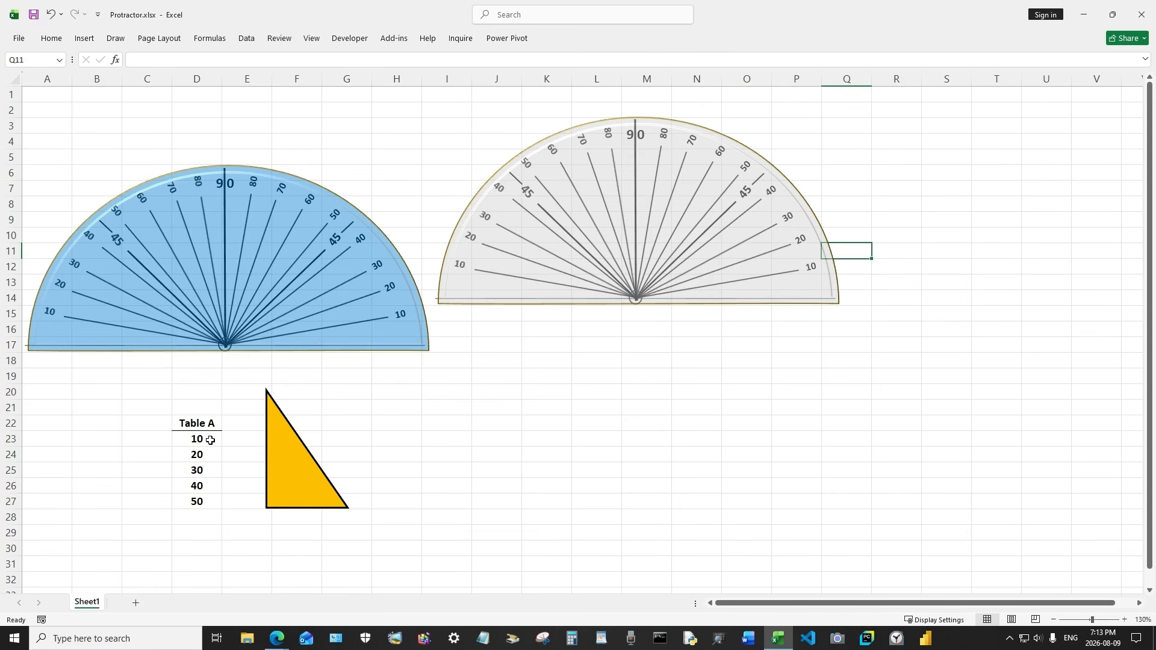
Clear the Table A cells in D22:D27 and delete the blue protractor
left_click_drag(203, 421, 196, 501)
key("Delete")
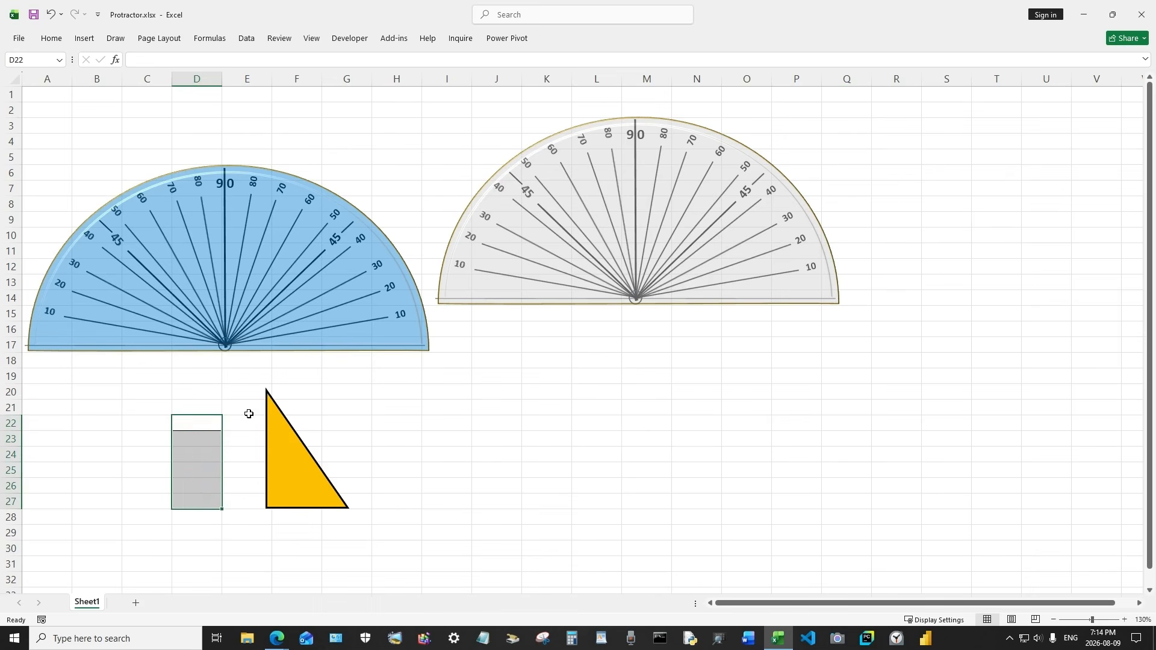
left_click(327, 291)
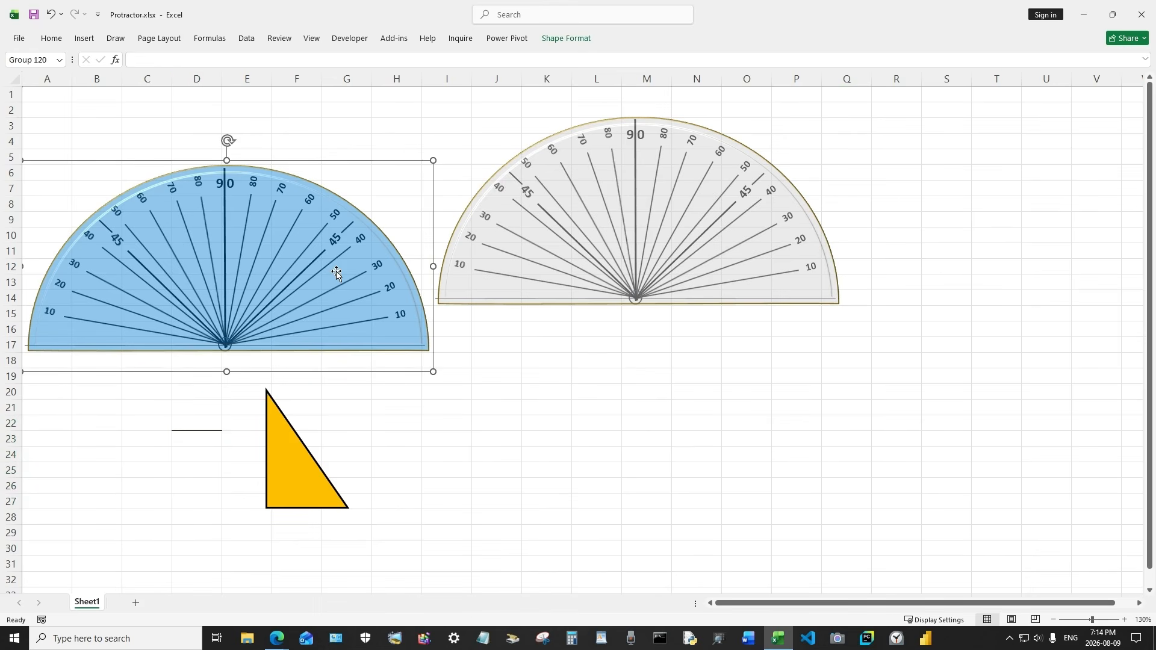
key("Delete")
Move the grey protractor to the sheet's top-left corner and the yellow triangle beneath it
left_click(583, 202)
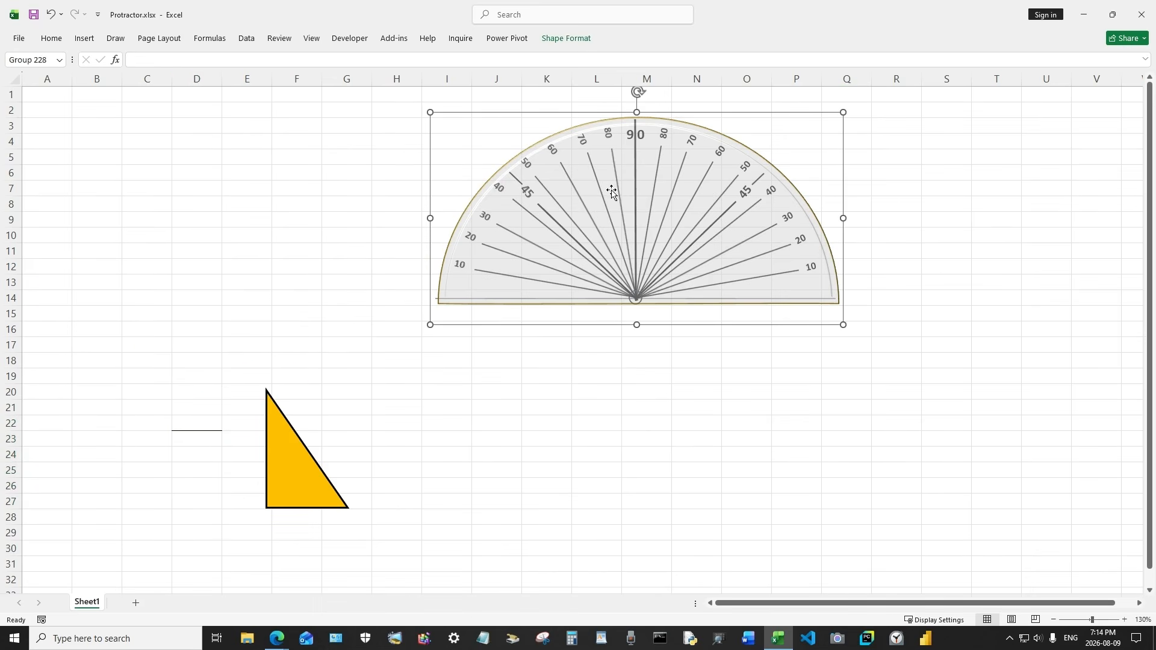
left_click_drag(610, 189, 184, 169)
left_click(273, 441)
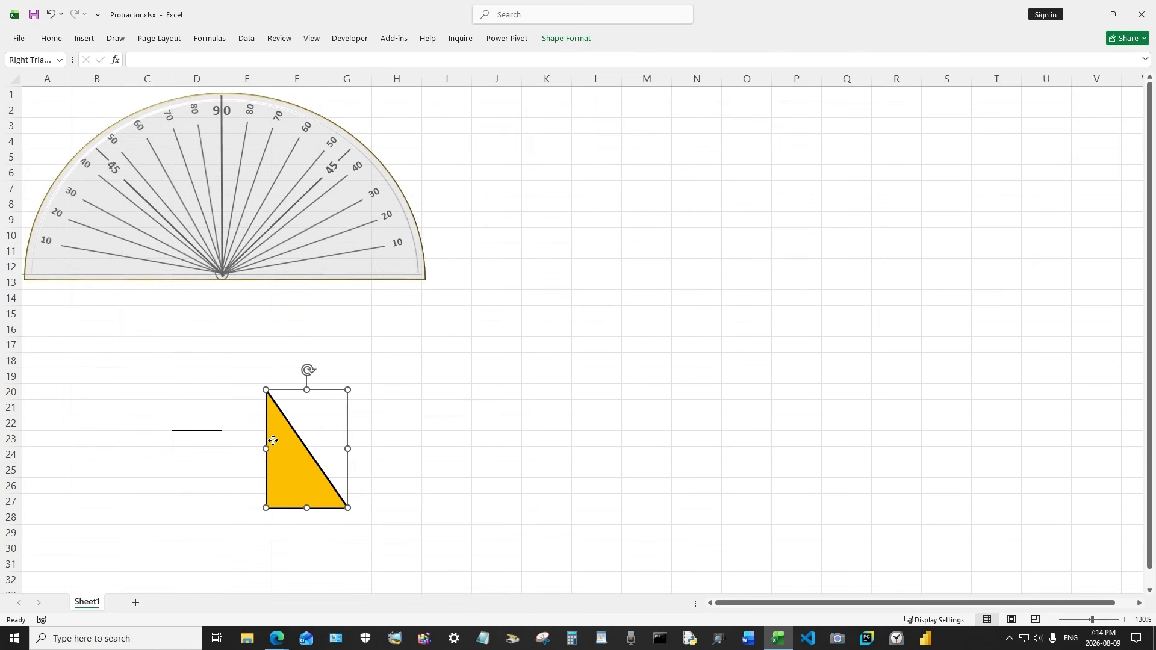
left_click_drag(288, 452, 63, 355)
left_click(530, 309)
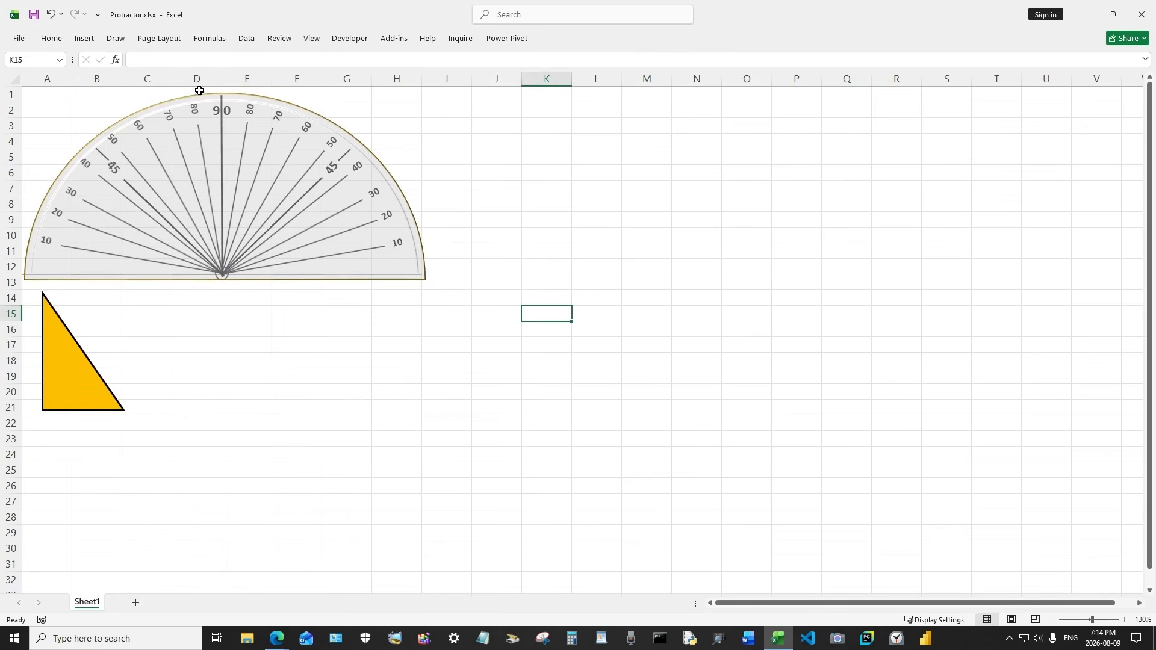
Draw a circle about 10.5 cm across to the right of the protractor
left_click(84, 40)
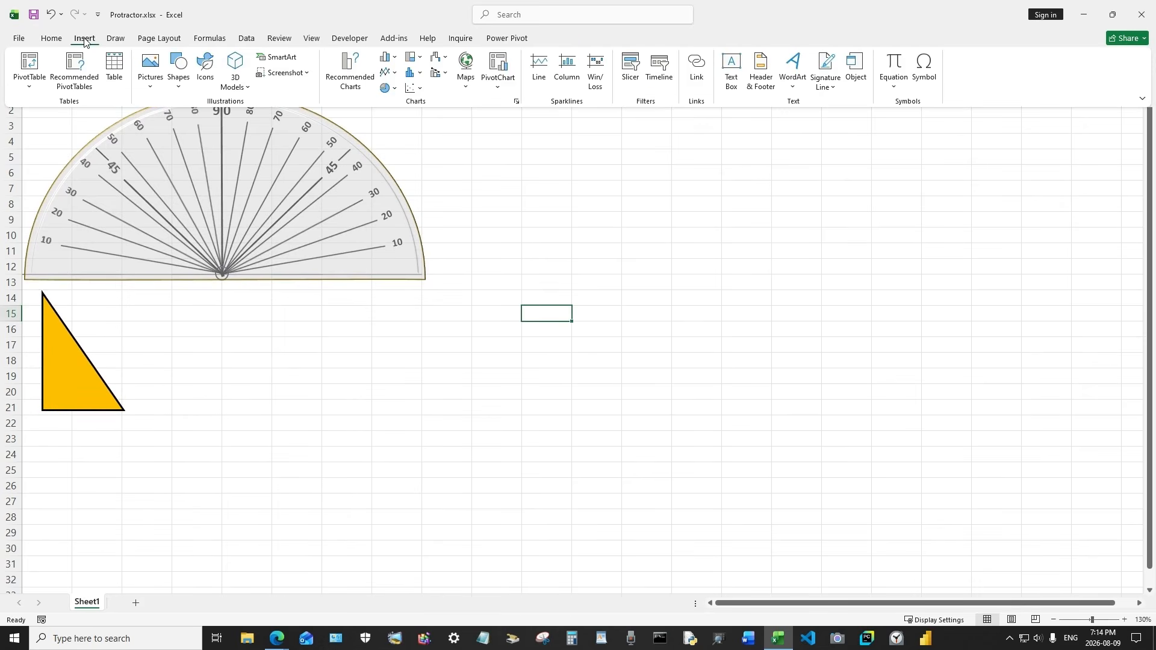
left_click(178, 66)
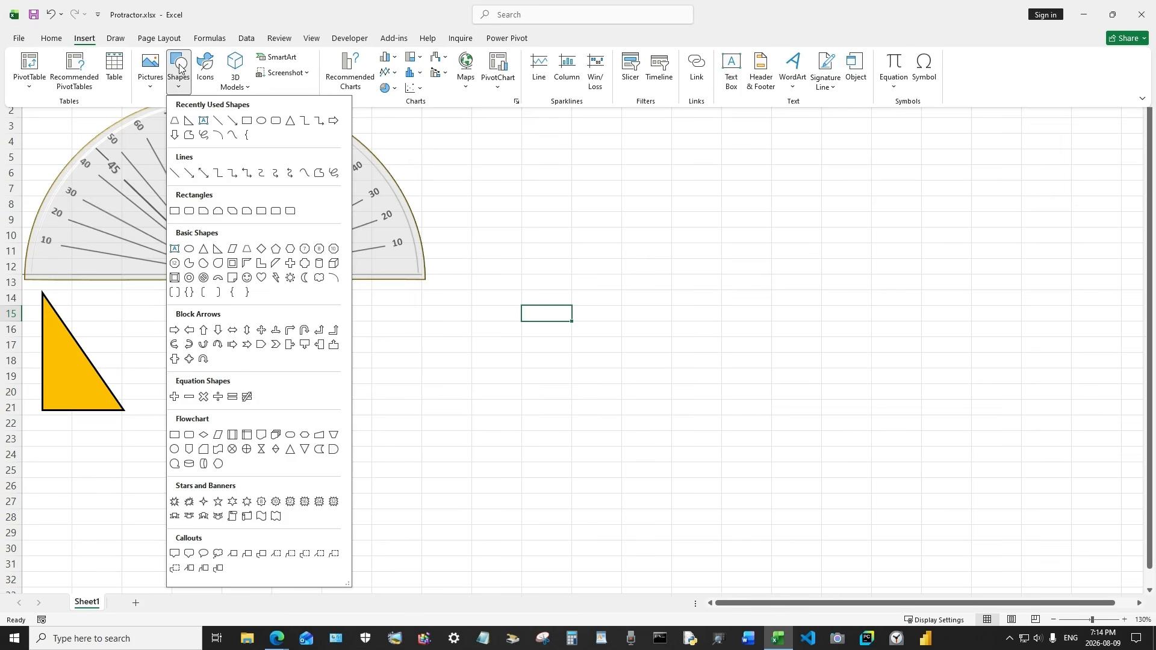
left_click(262, 124)
left_click_drag(467, 206, 778, 519)
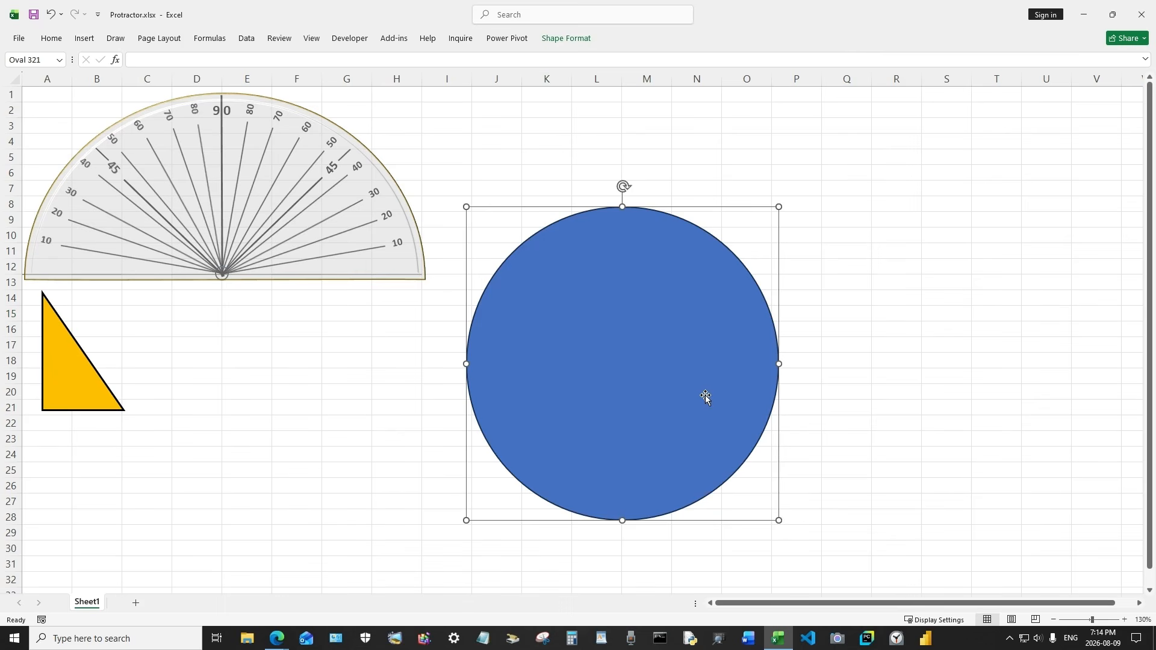
Edit the circle's points and delete its bottom point
right_click(638, 337)
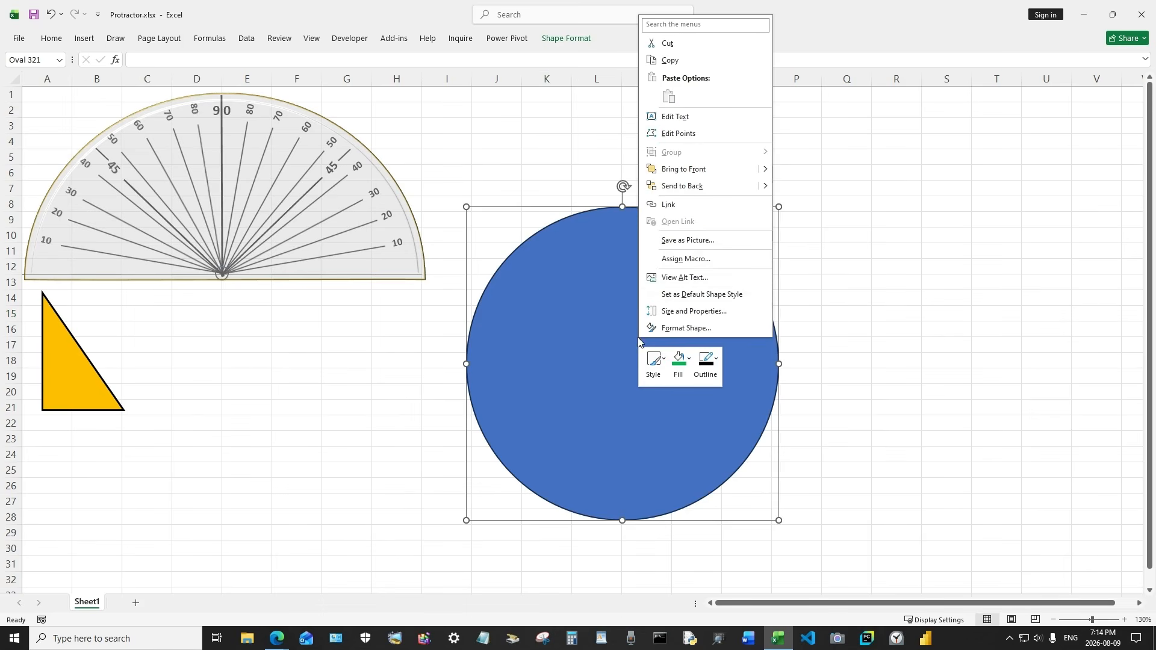
left_click(679, 133)
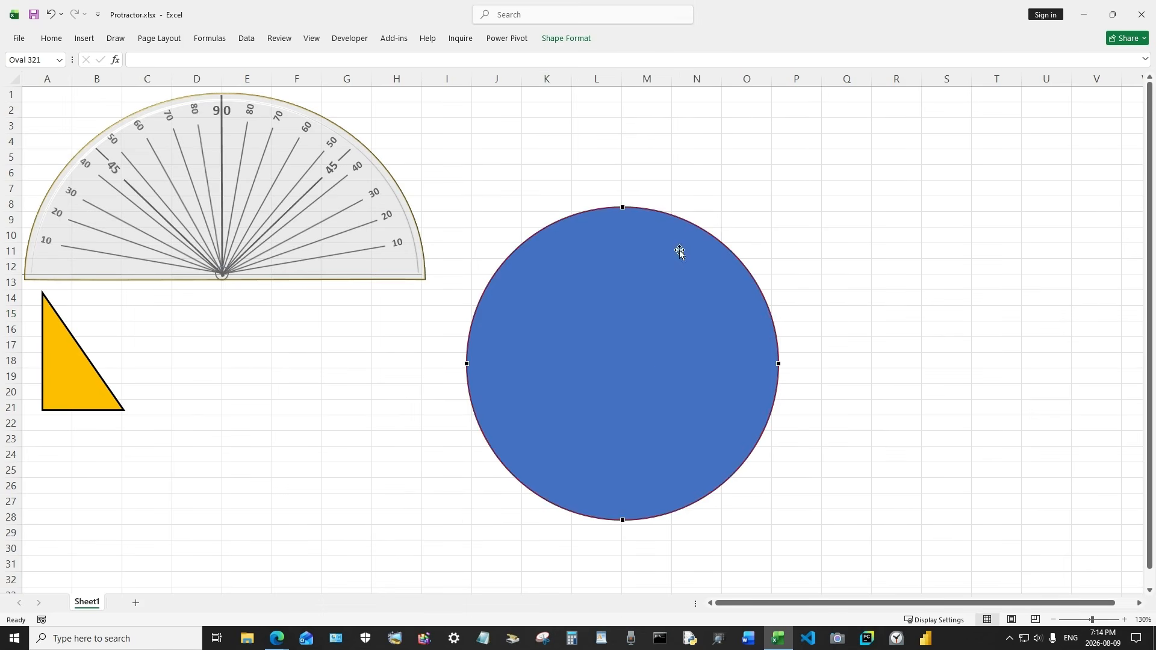
left_click(622, 520)
right_click(622, 520)
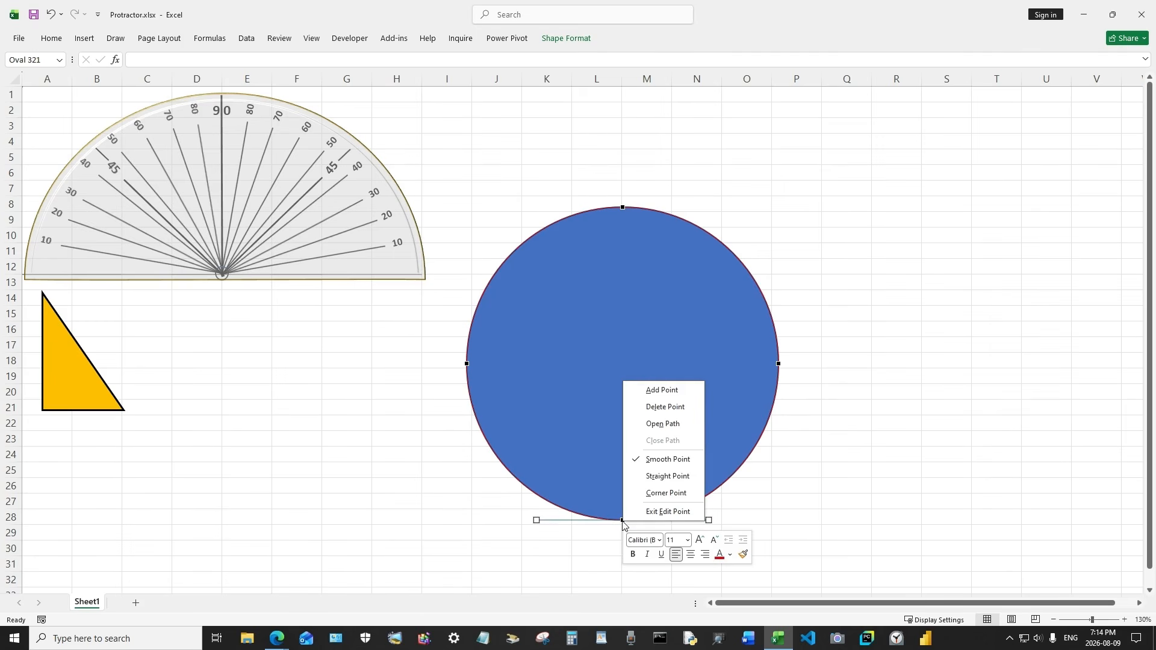
left_click(666, 408)
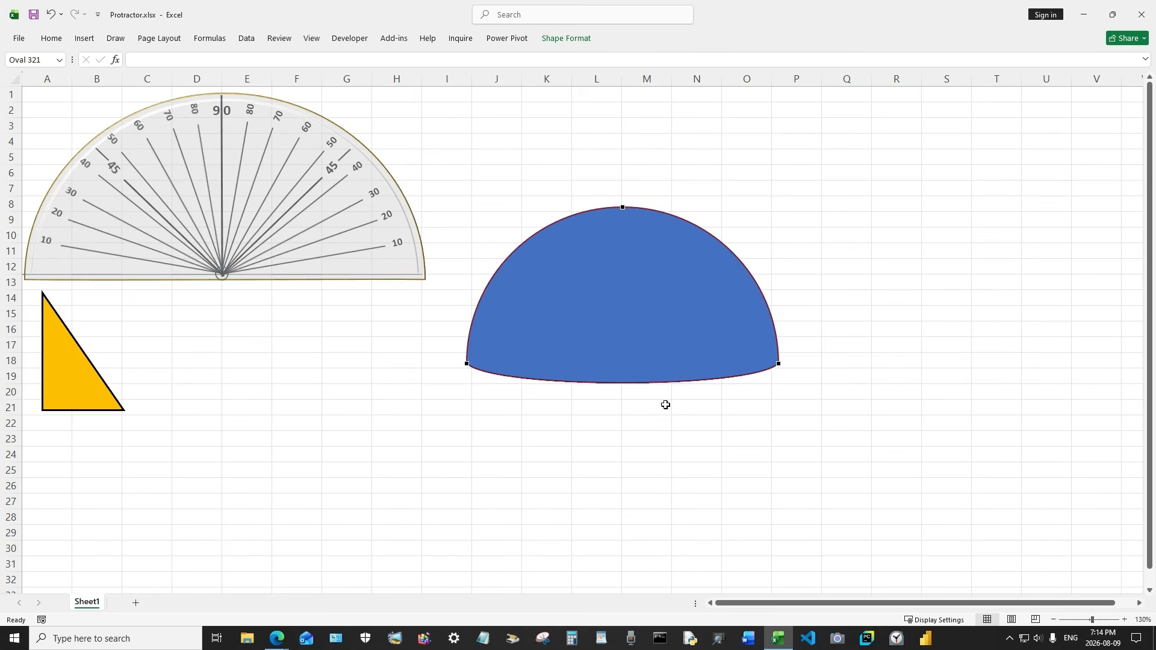
Convert the shape's left end point to a corner point
left_click(778, 364)
right_click(778, 364)
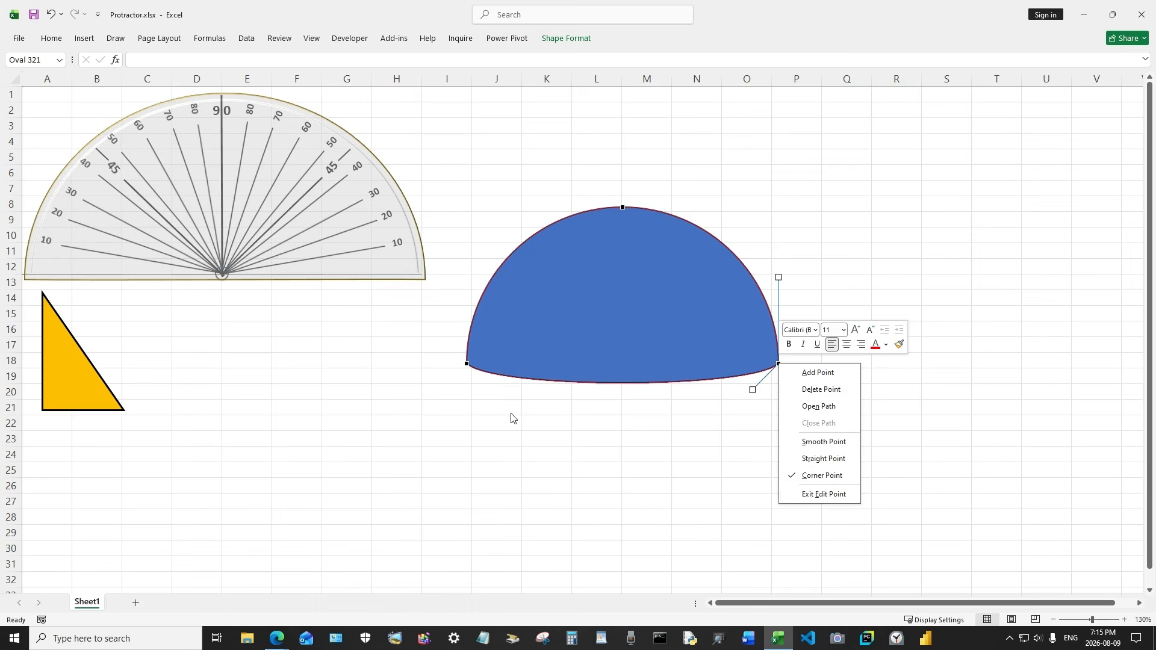
left_click(468, 365)
left_click(468, 364)
right_click(467, 364)
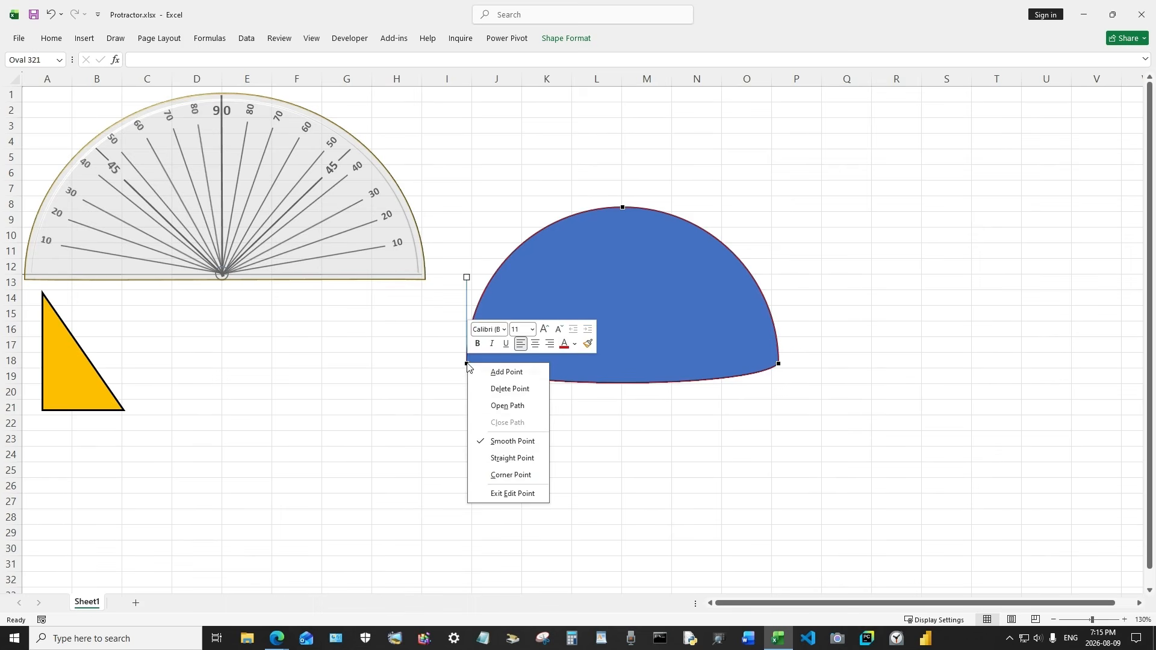
left_click(505, 475)
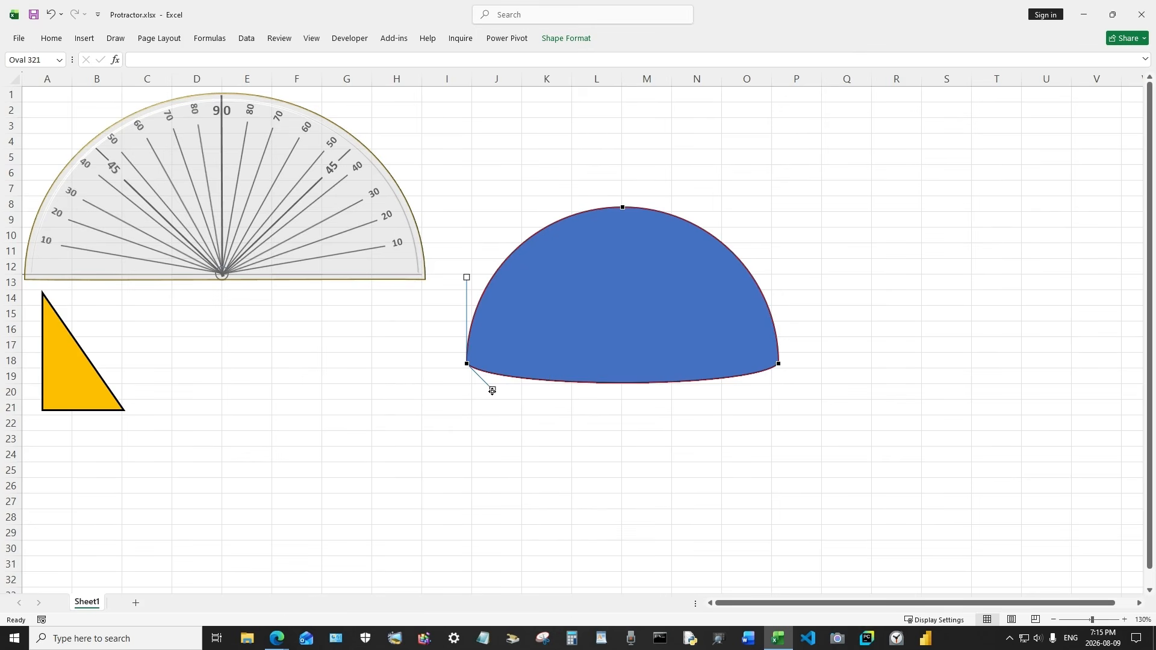
Flatten the bottom edge by aligning both end points' control handles horizontally
left_click_drag(493, 390, 499, 362)
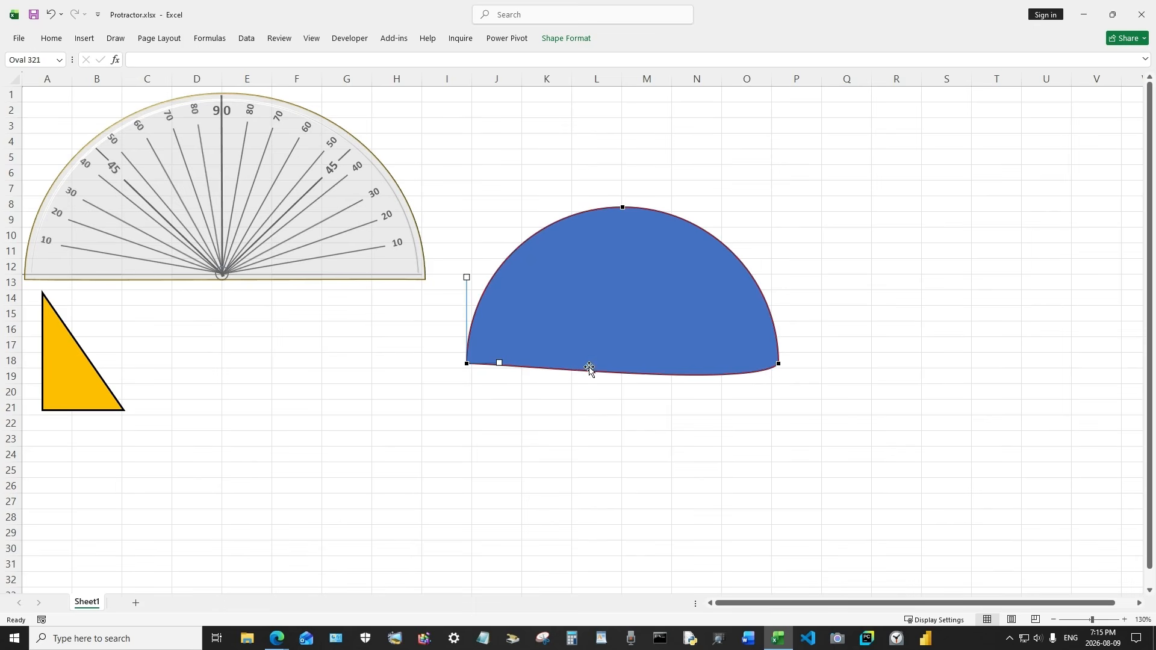
left_click(778, 362)
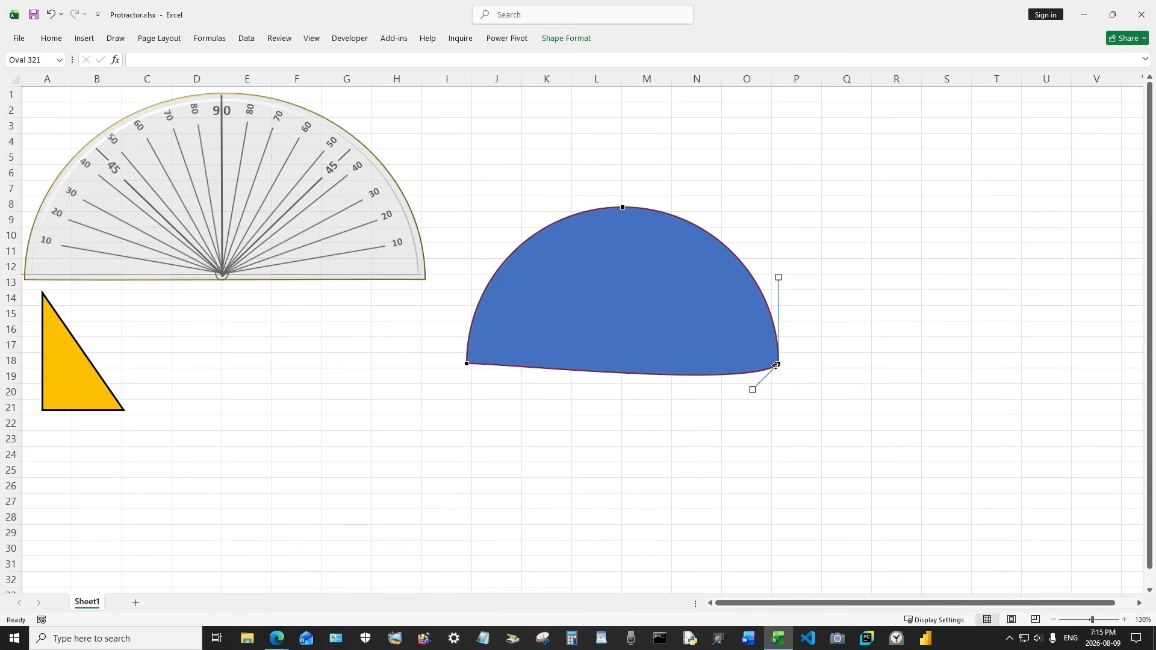
left_click_drag(752, 390, 743, 363)
left_click(742, 404)
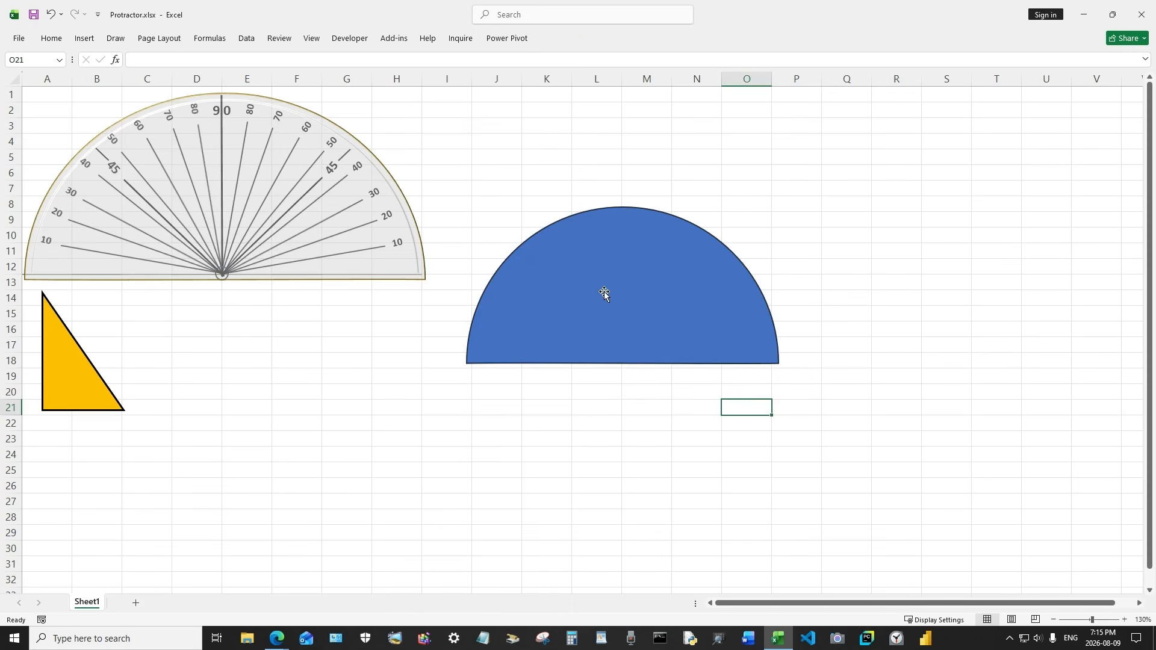
Re-enter point editing to inspect the semicircle's bottom edge
left_click(645, 292)
right_click(644, 292)
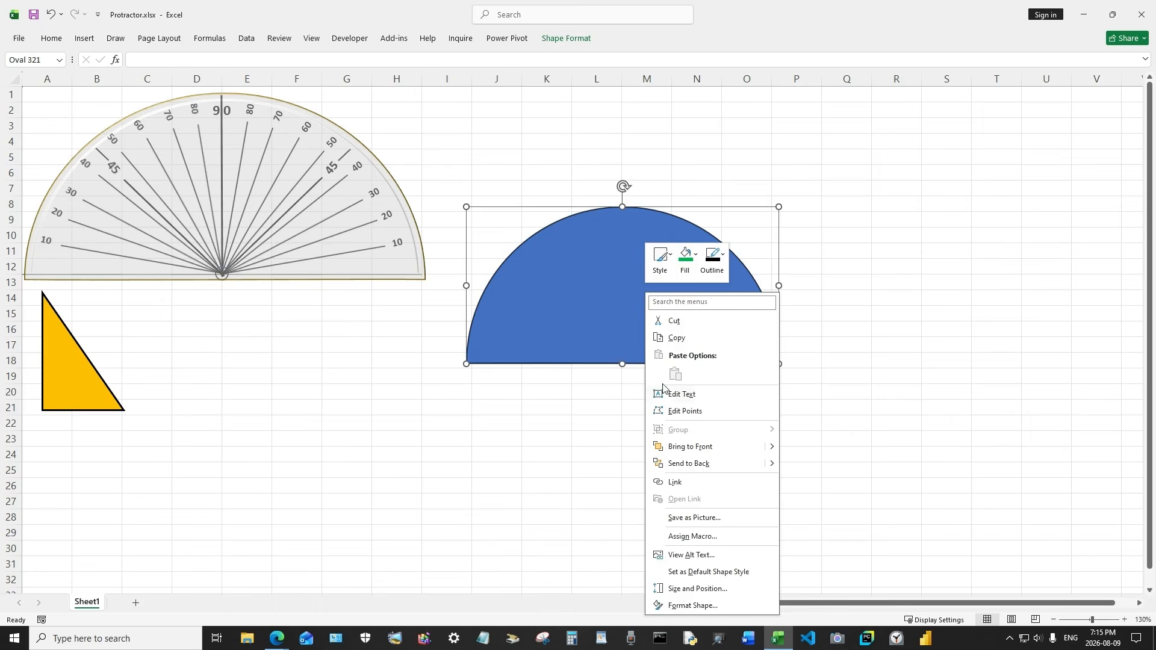
left_click(674, 409)
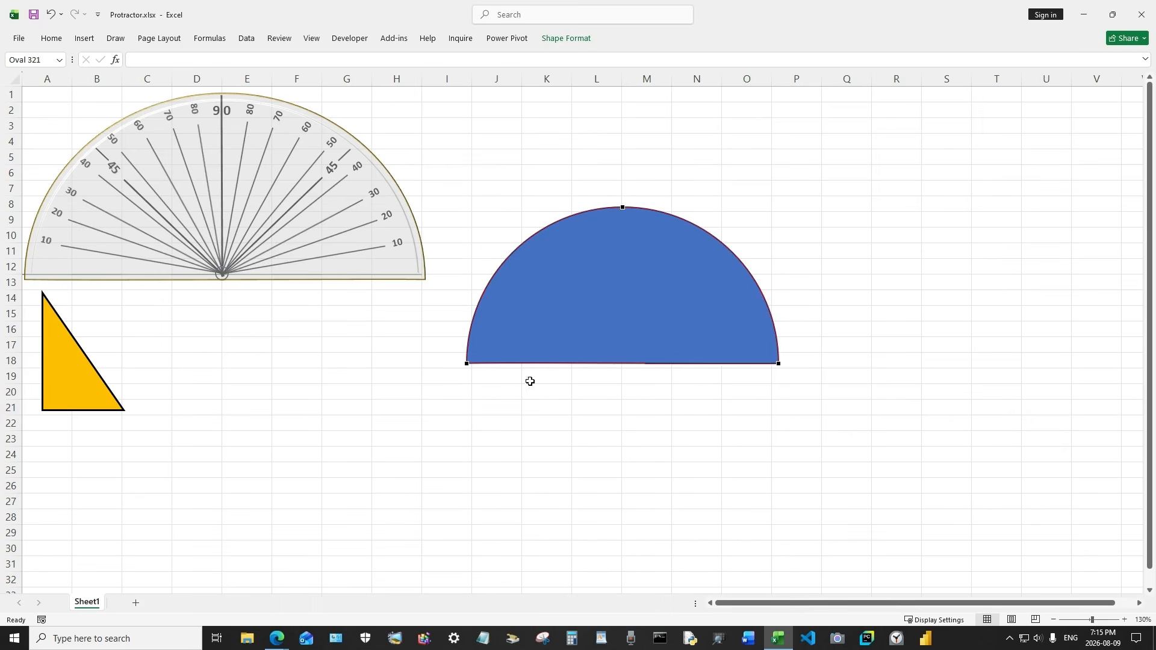
left_click(881, 415)
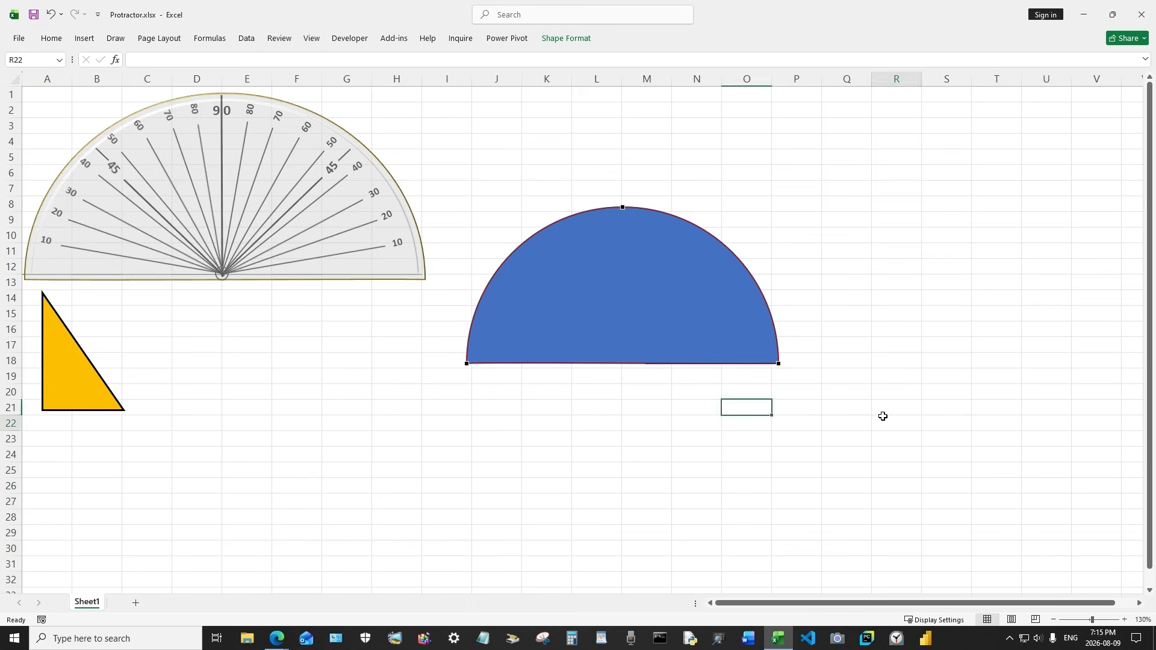
Apply the yellow shape style to the semicircle
left_click(640, 321)
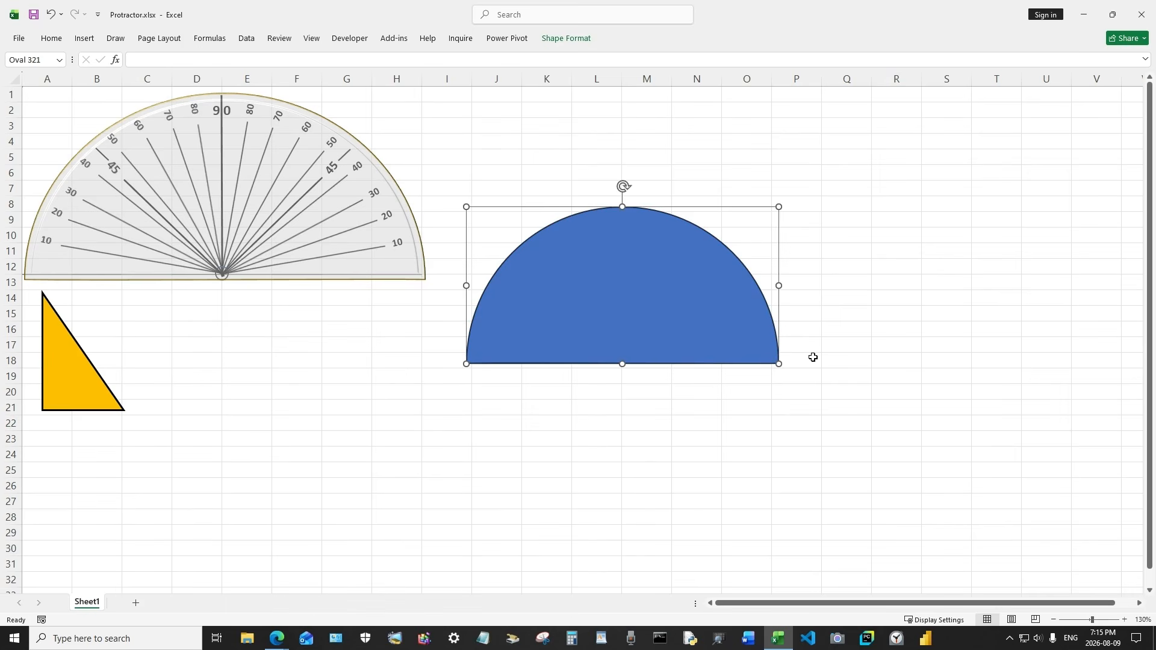
left_click(566, 39)
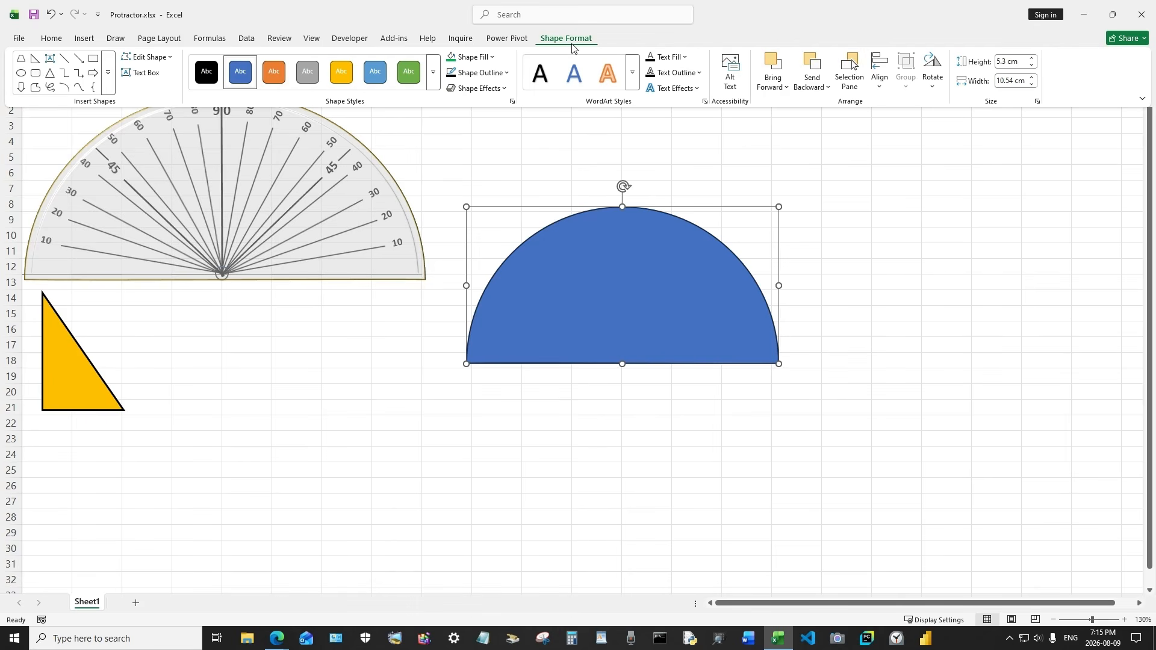
left_click(342, 76)
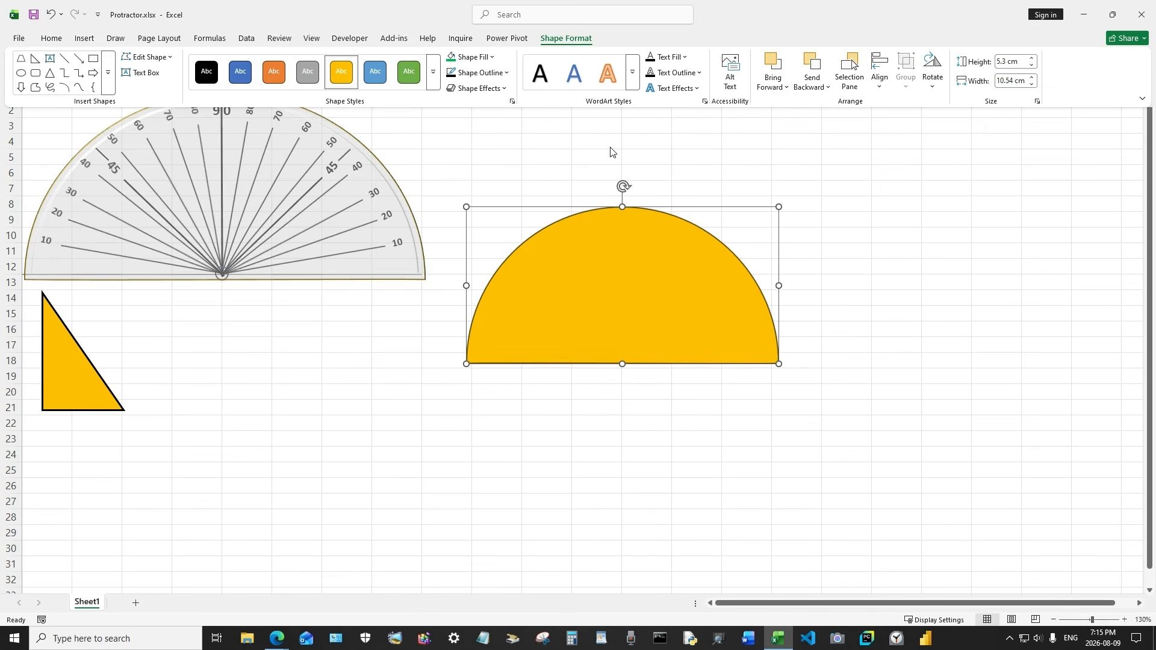
Add a bevel effect to the semicircle and open the Format Shape pane
left_click(482, 89)
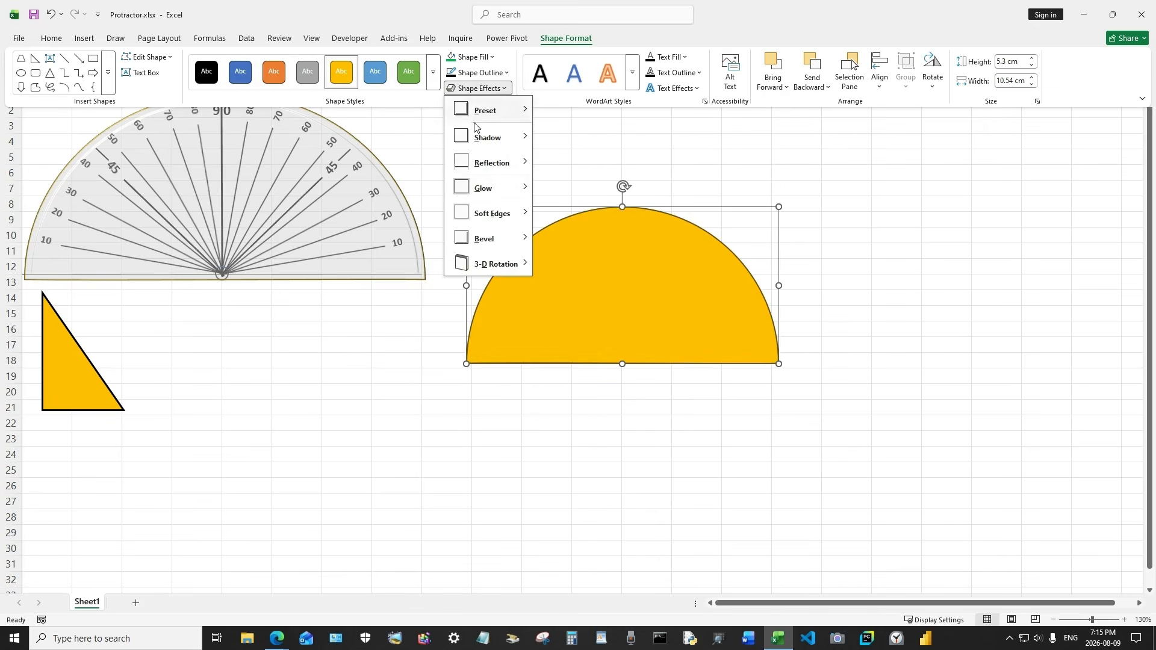
mouse_move(486, 238)
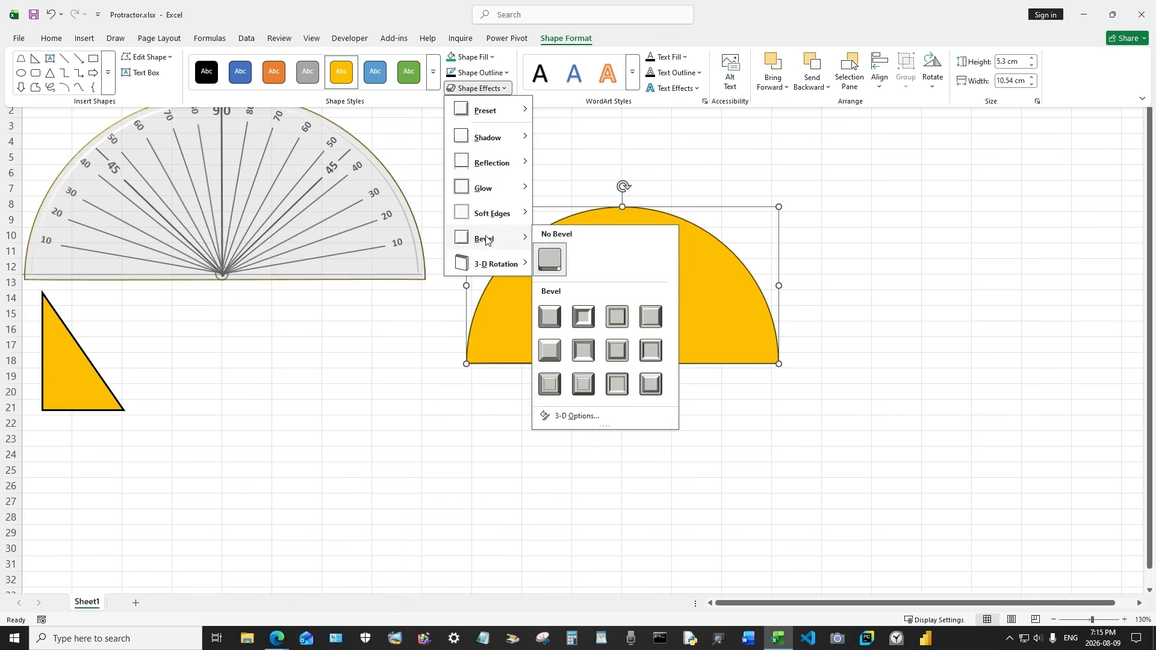
left_click(616, 321)
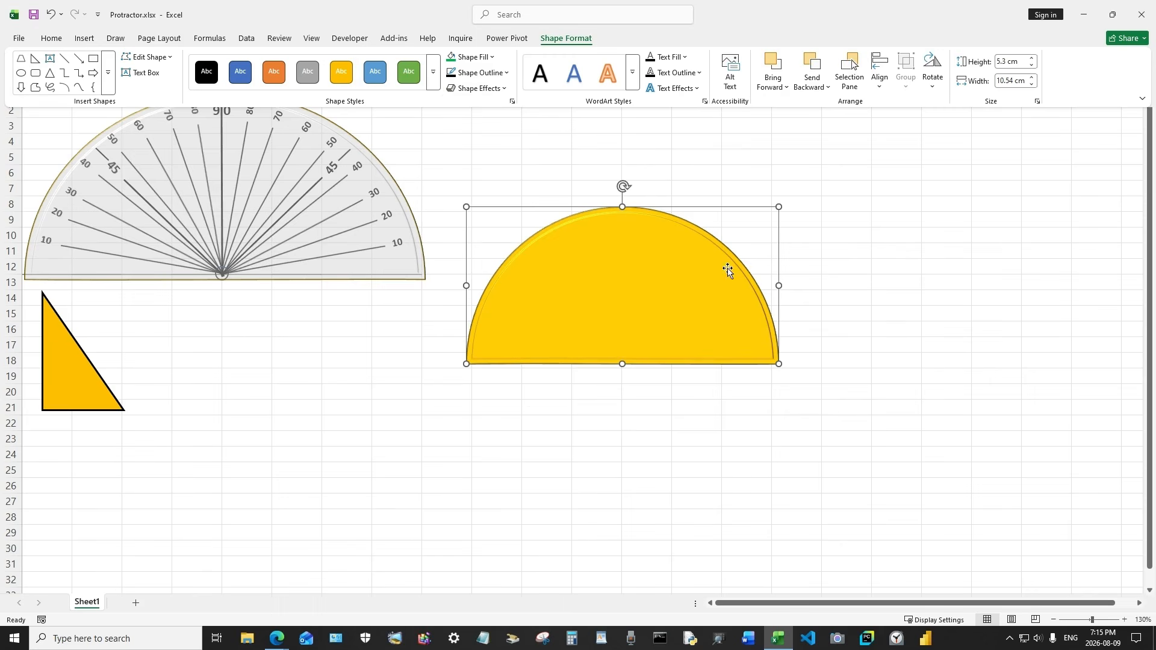
left_click(511, 103)
key("Escape")
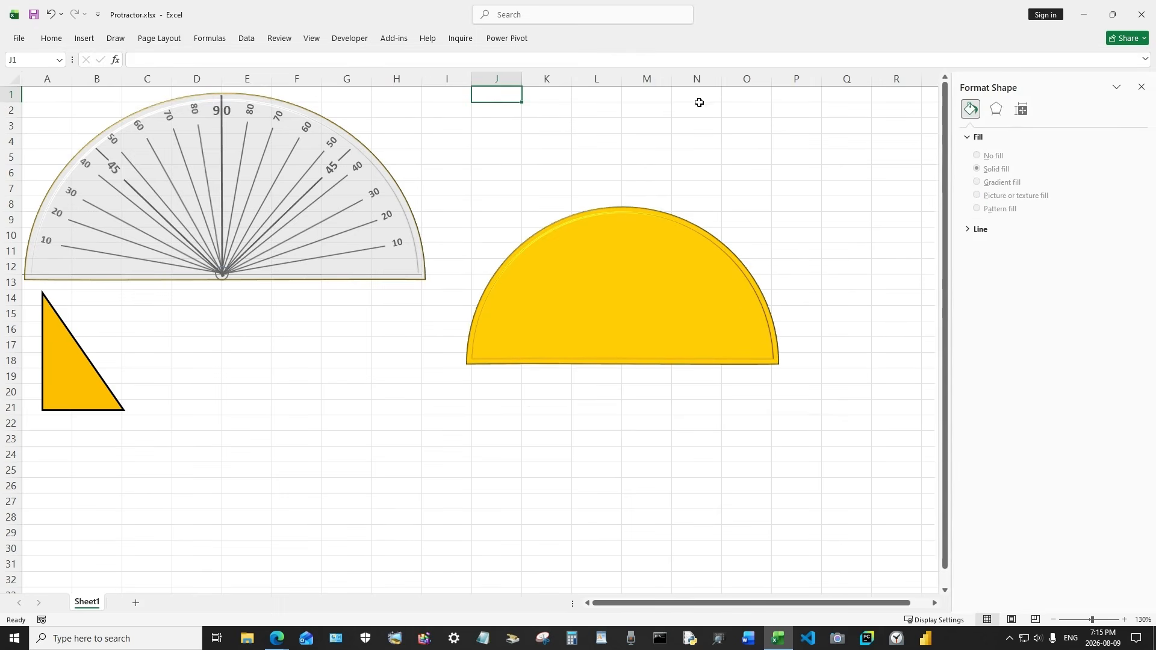
Increase the semicircle's top bevel width to 13 pt in the 3-D Format effects
left_click(996, 110)
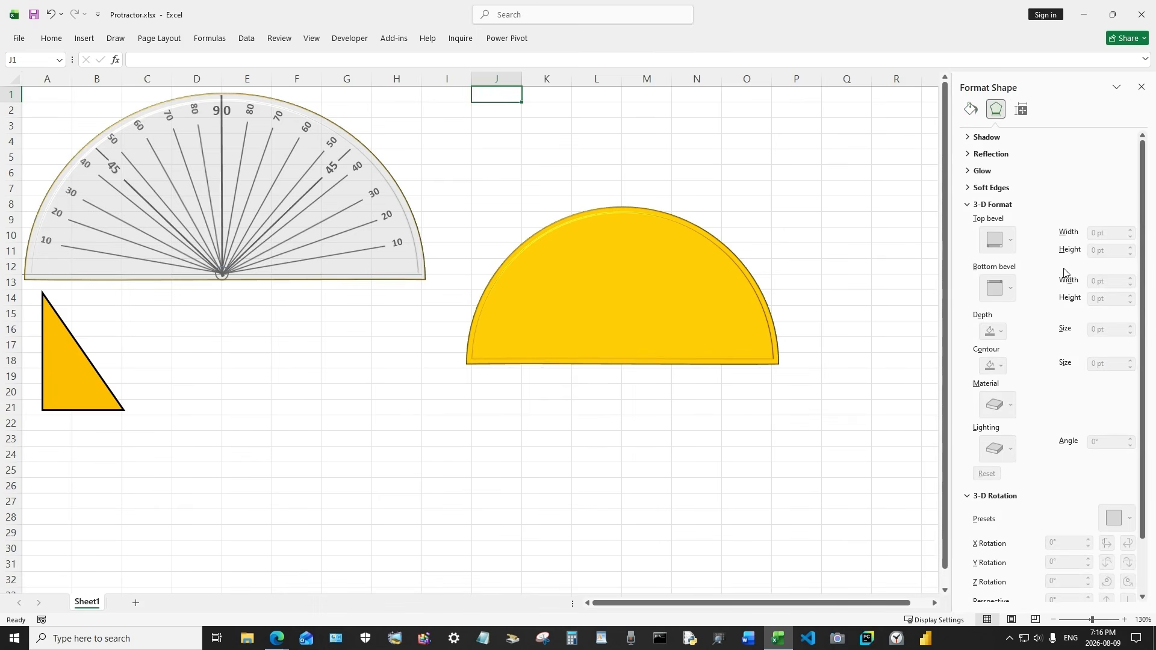
left_click(731, 295)
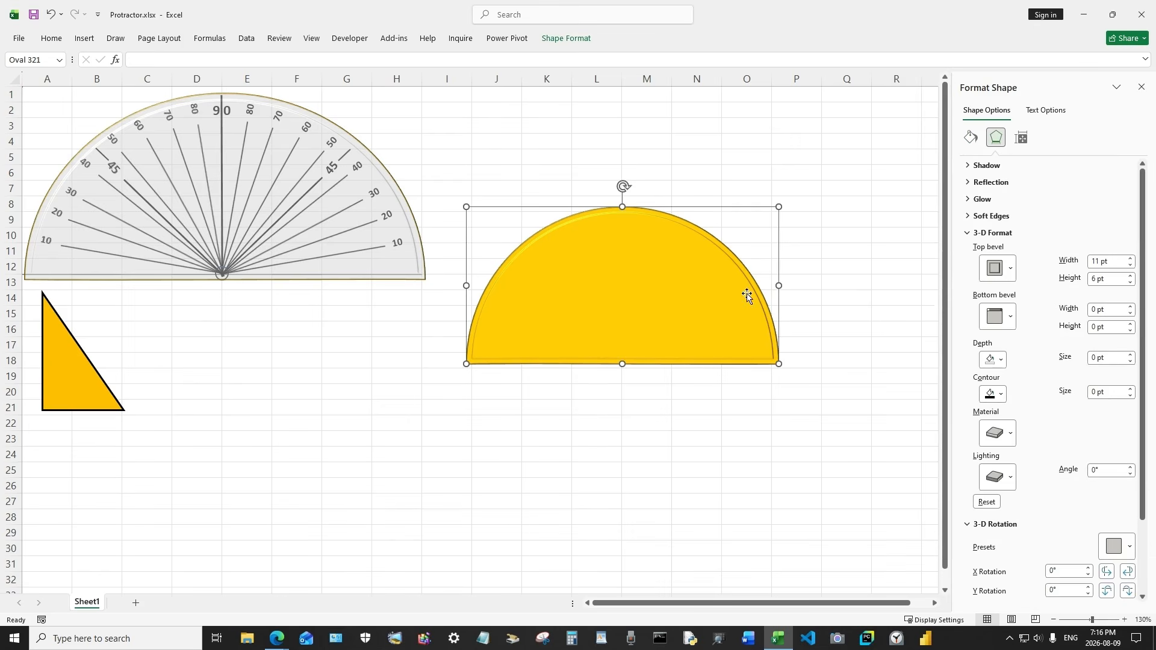
left_click(1131, 259)
left_click(1131, 258)
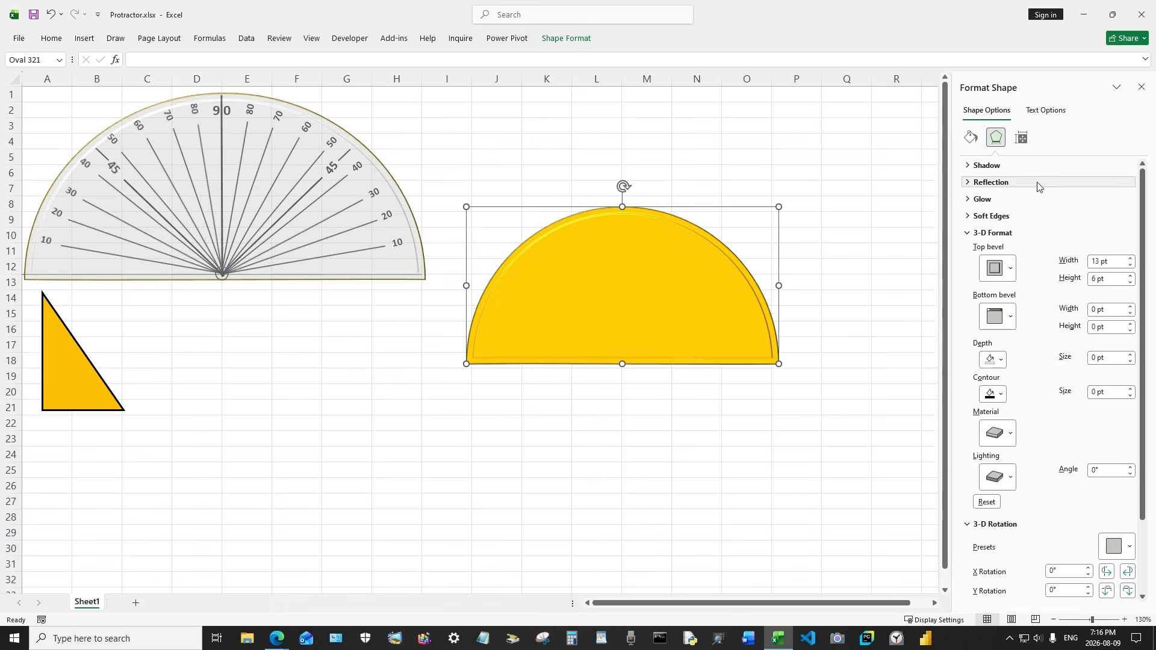
Set the semicircle's fill transparency to 42% and bring the semicircle to the front
left_click(970, 138)
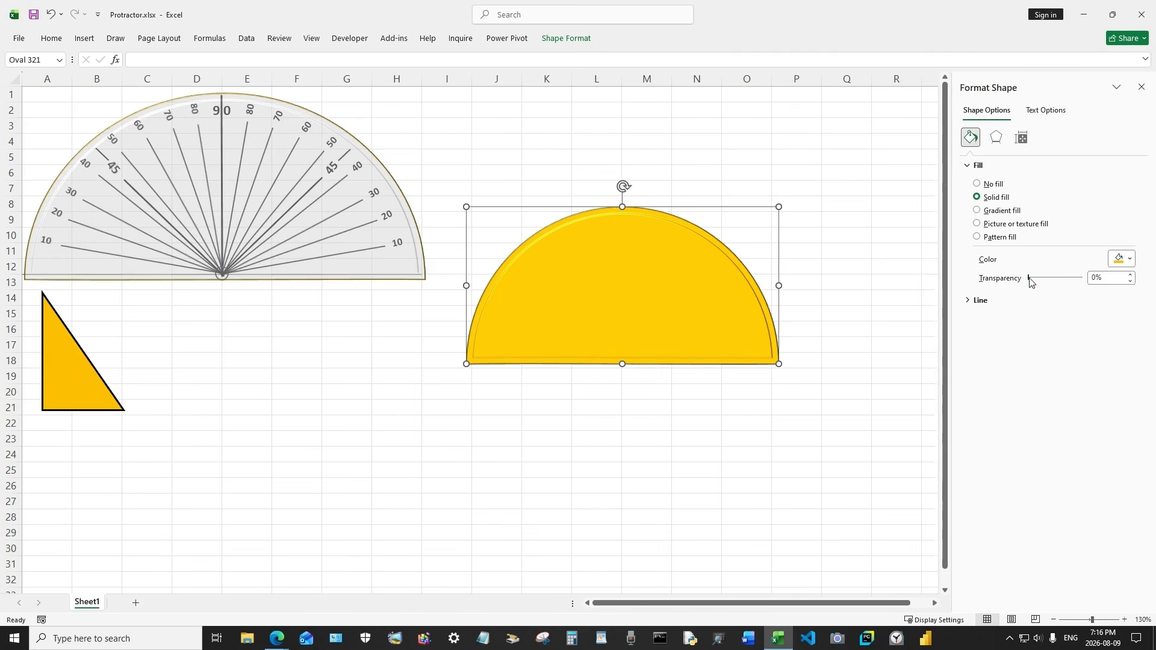
left_click_drag(1034, 280, 1058, 281)
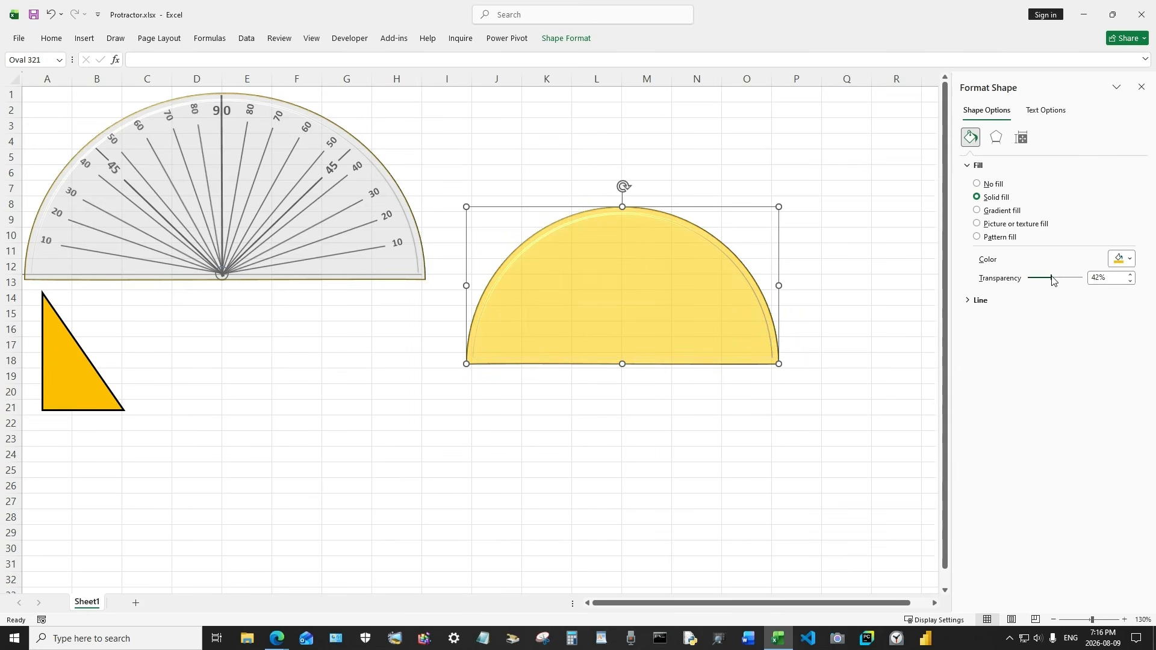
left_click_drag(641, 278, 668, 256)
right_click(669, 256)
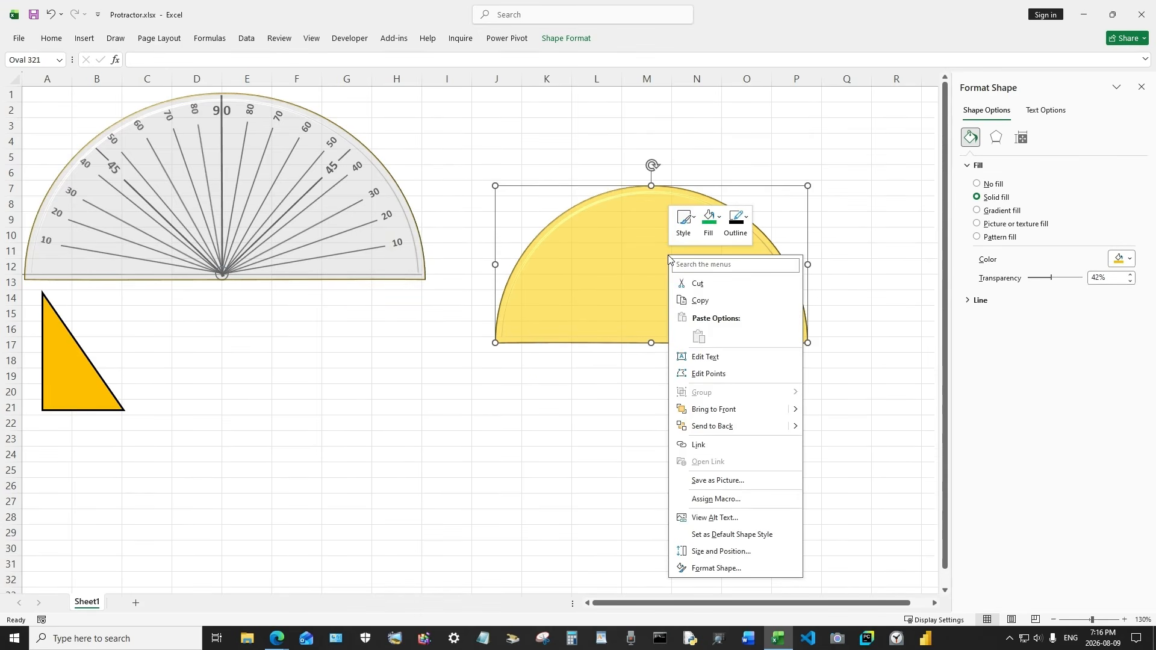
left_click(732, 413)
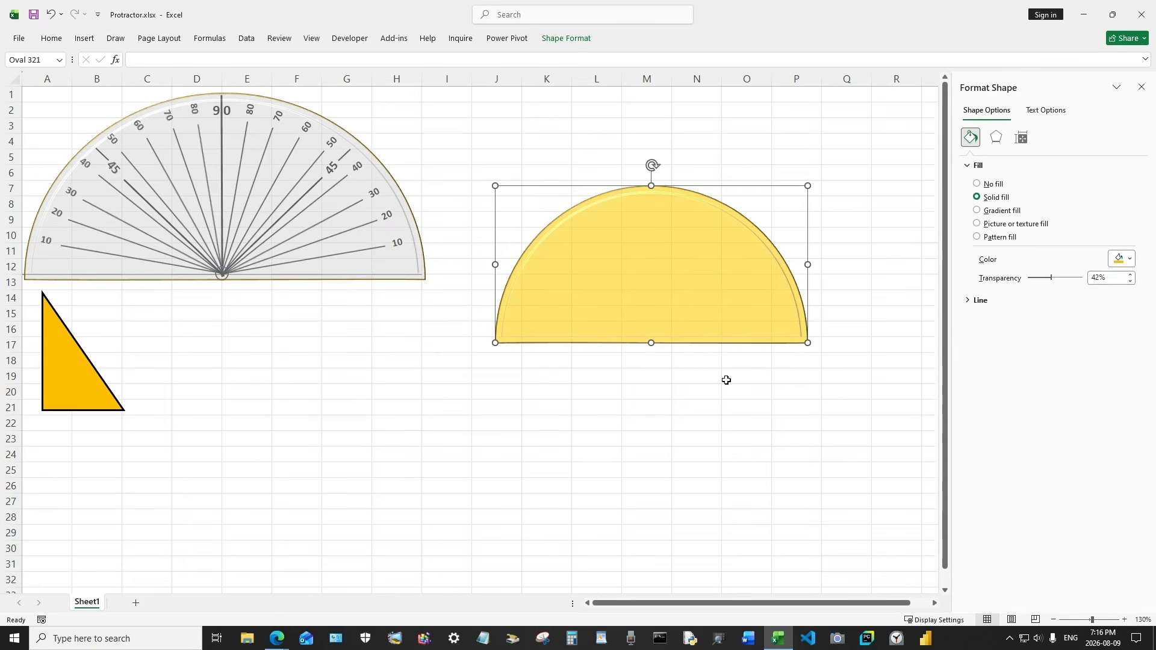
Enter 56 in cell M11 and delete it again while shifting the semicircle around
left_click_drag(668, 294, 598, 397)
left_click(654, 254)
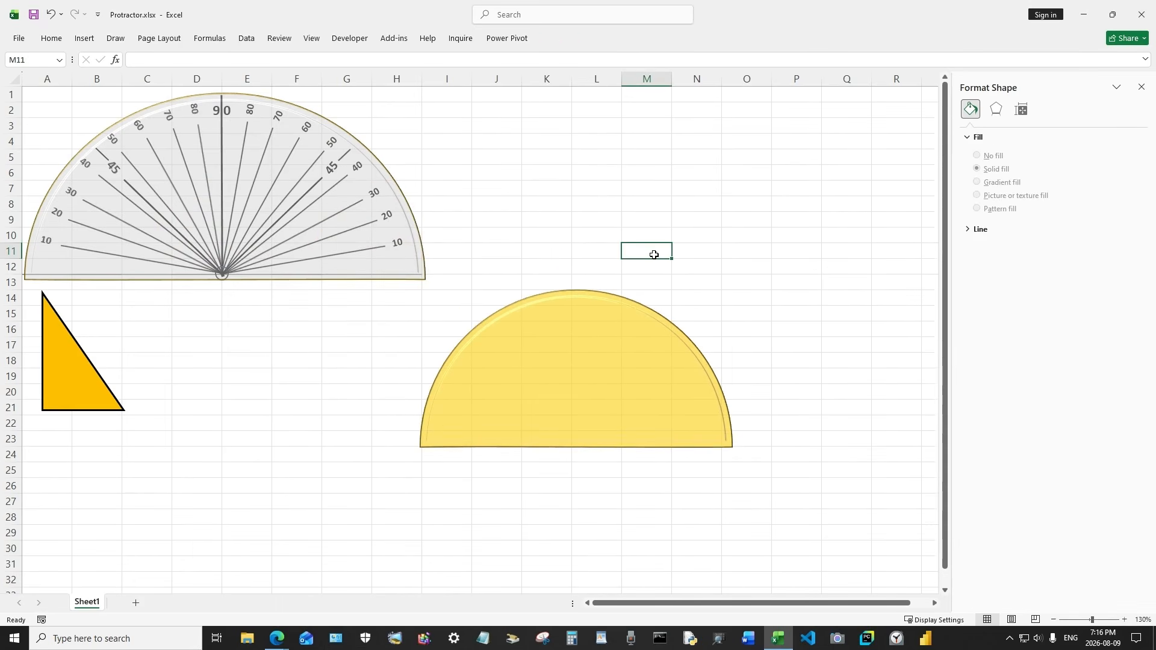
type("56")
left_click(640, 369)
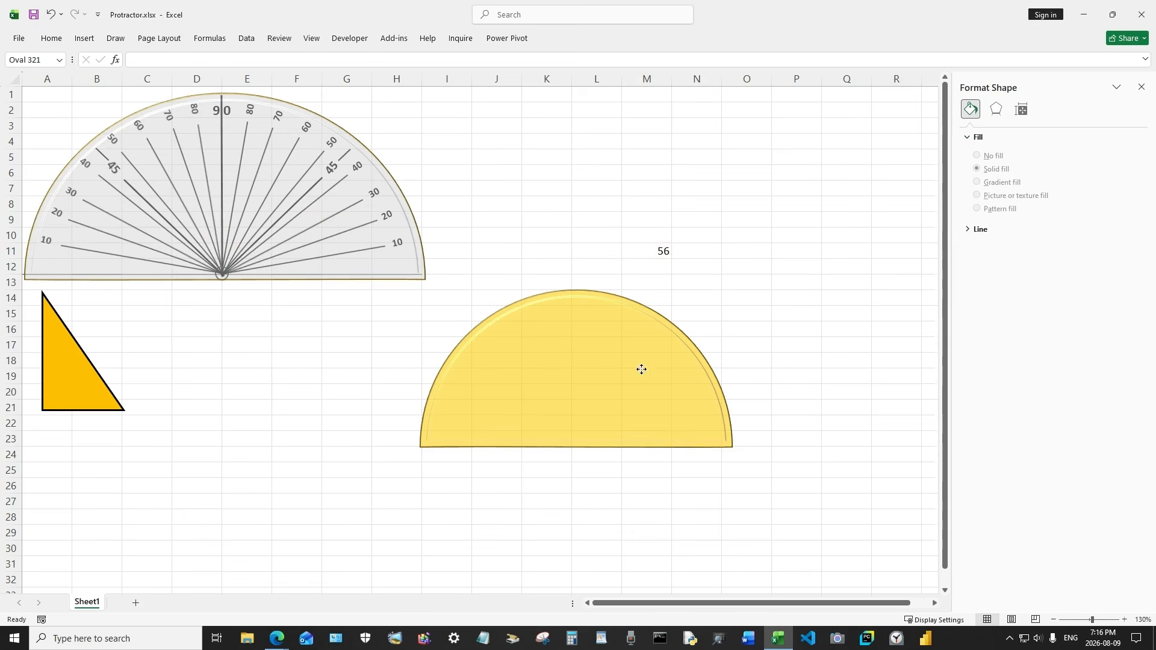
left_click_drag(640, 369, 655, 391)
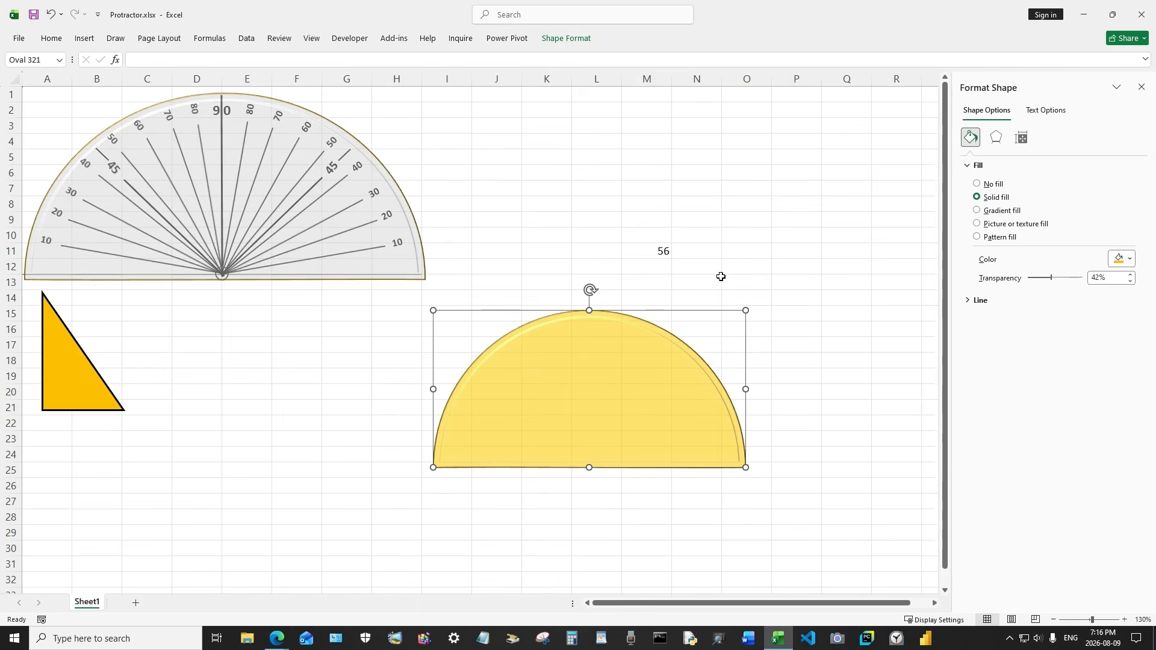
left_click(652, 252)
key("Delete")
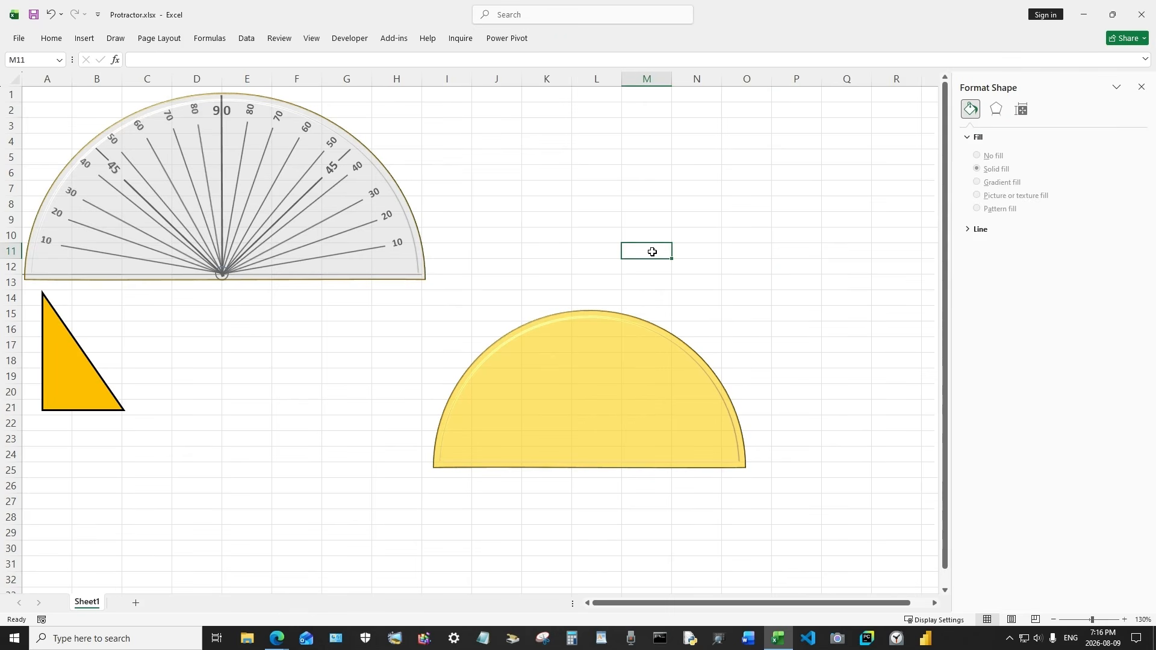
Move the semicircle up beside the protractor and set its fill transparency to 28%
left_click(620, 361)
left_click_drag(612, 377, 661, 238)
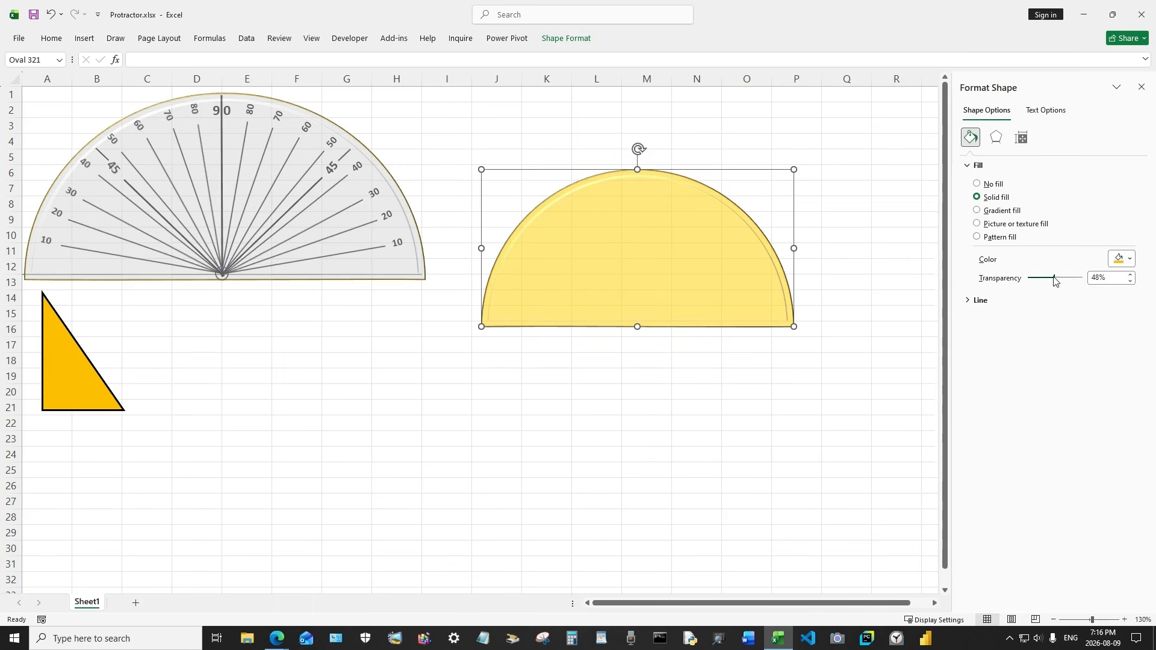
left_click_drag(1054, 279, 1042, 285)
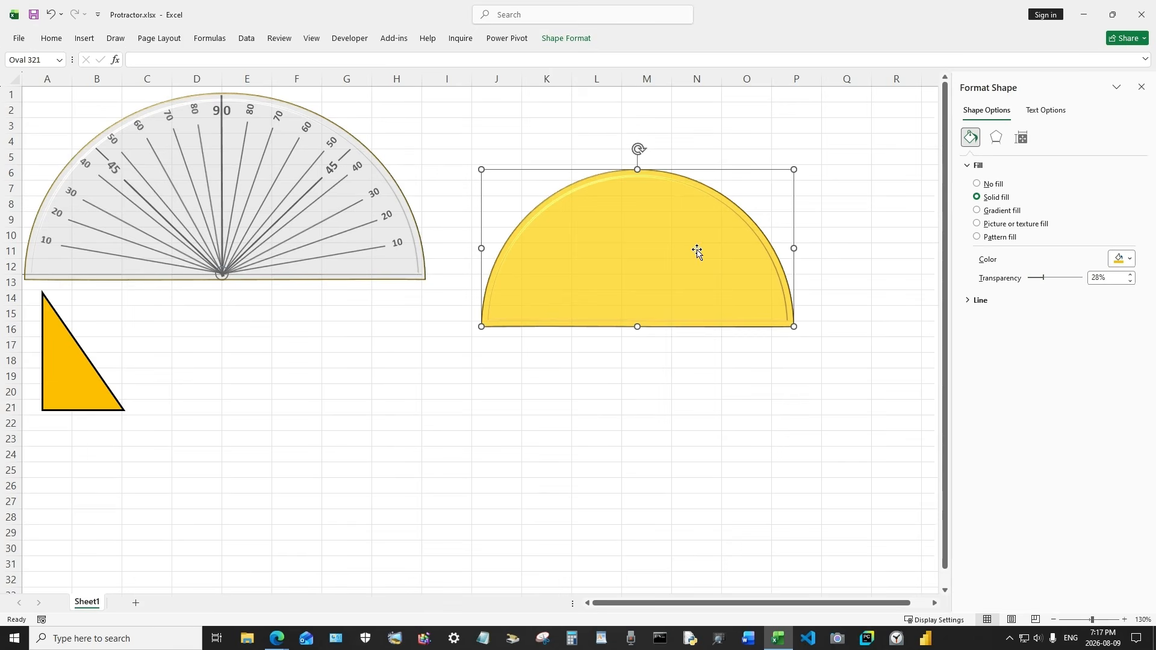
Try a gradient fill with 51% stop transparency on the semicircle and undo it back to the solid fill
left_click(327, 197)
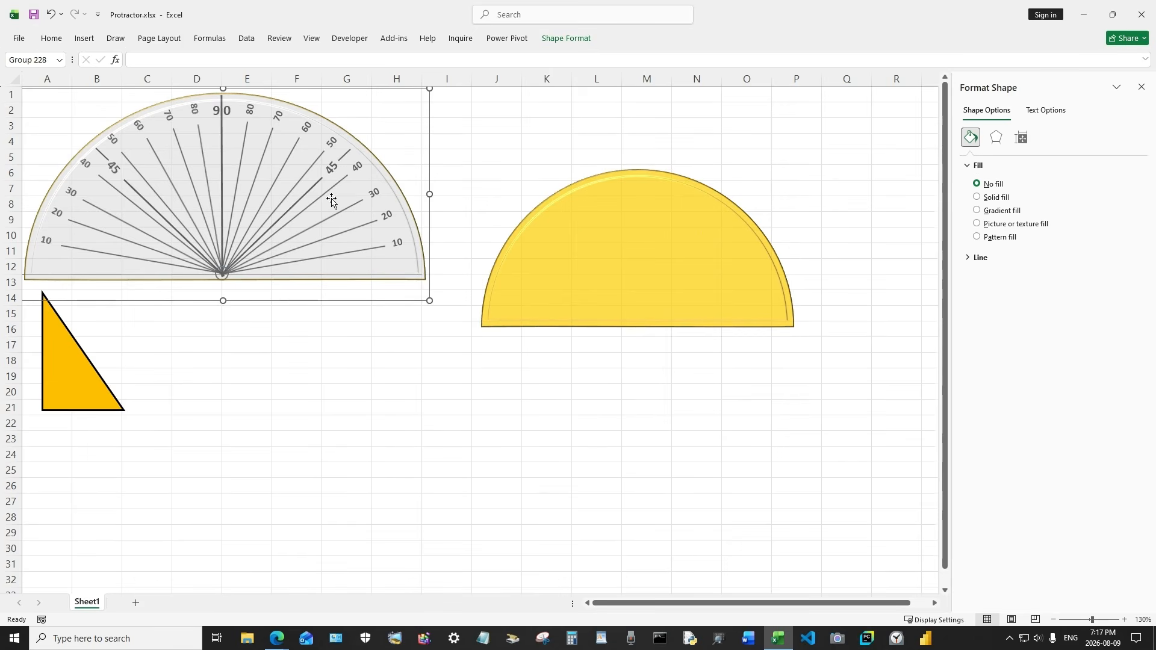
left_click(629, 239)
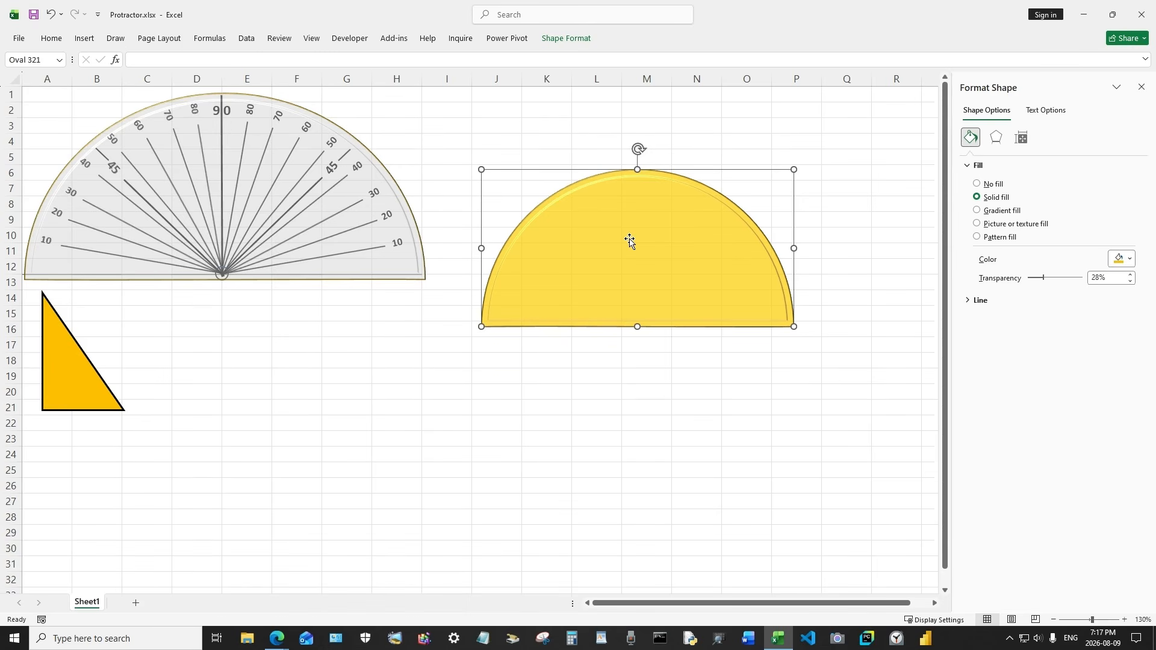
left_click(977, 210)
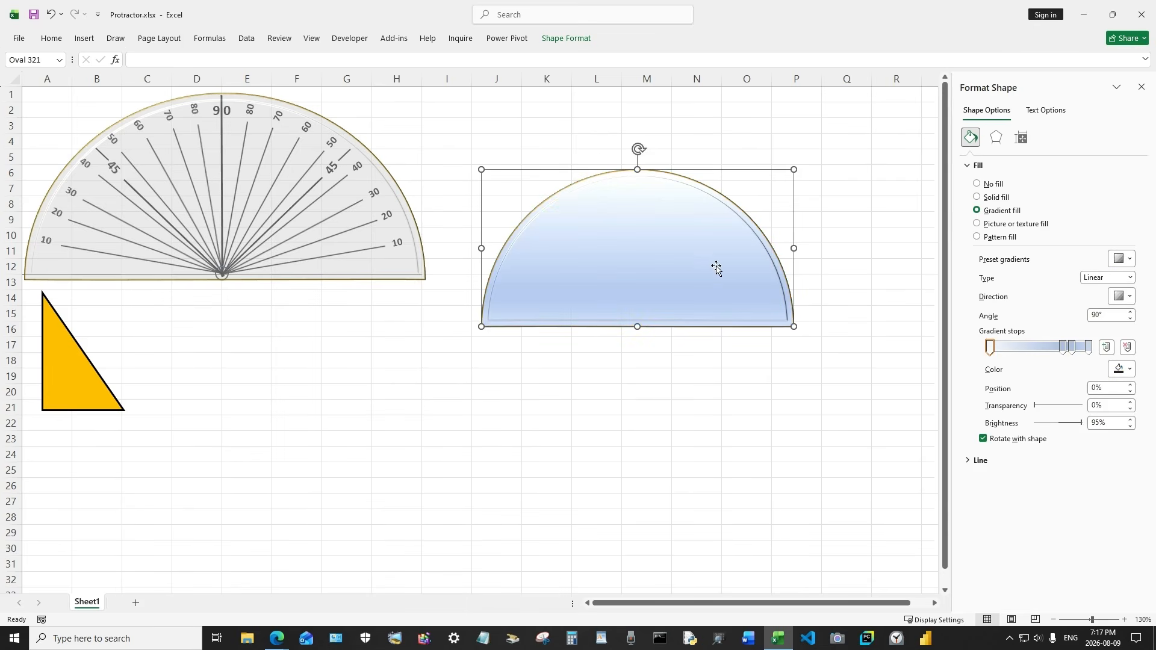
left_click_drag(717, 265, 785, 247)
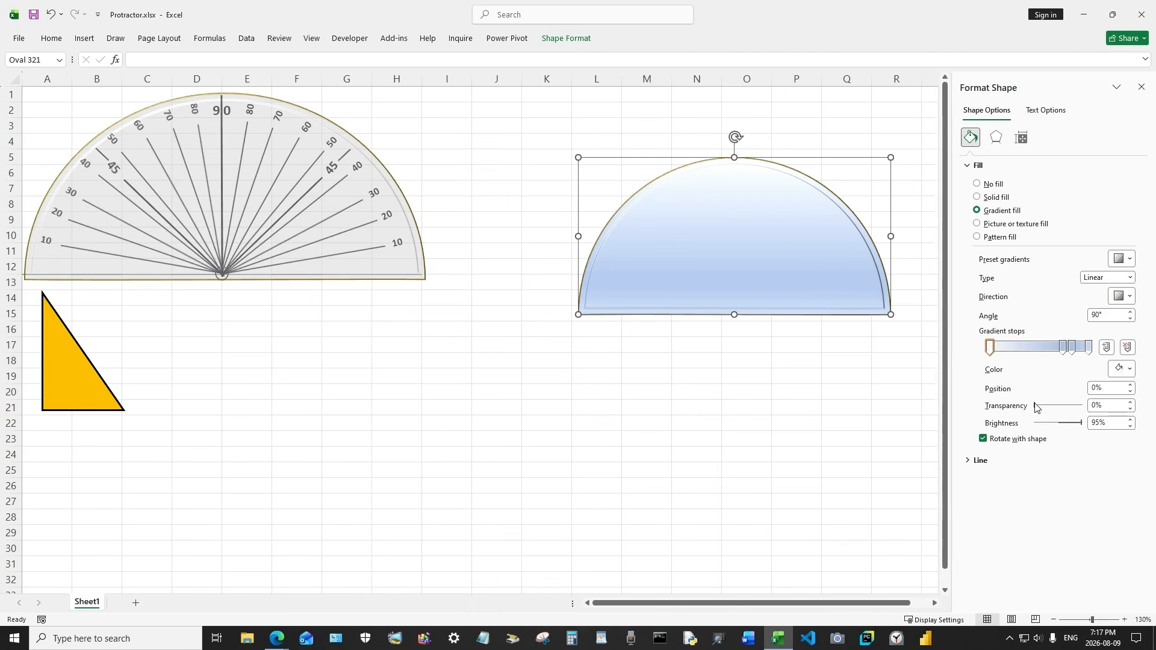
left_click_drag(1037, 409, 1058, 406)
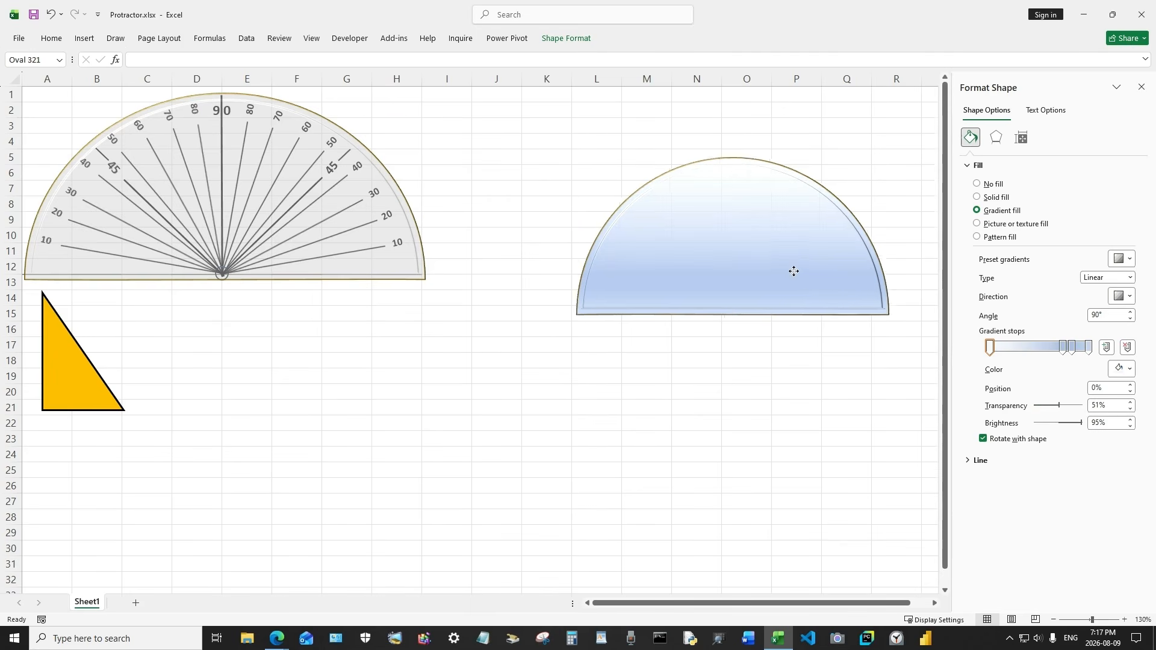
left_click_drag(798, 272, 721, 289)
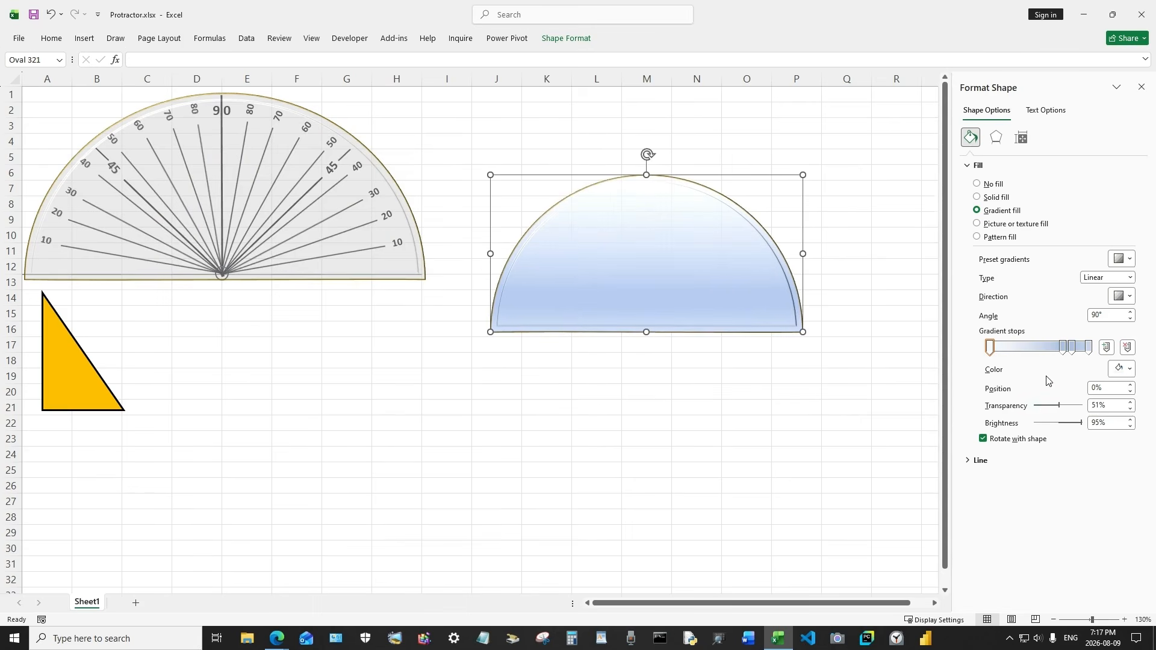
left_click(52, 15)
left_click(52, 15)
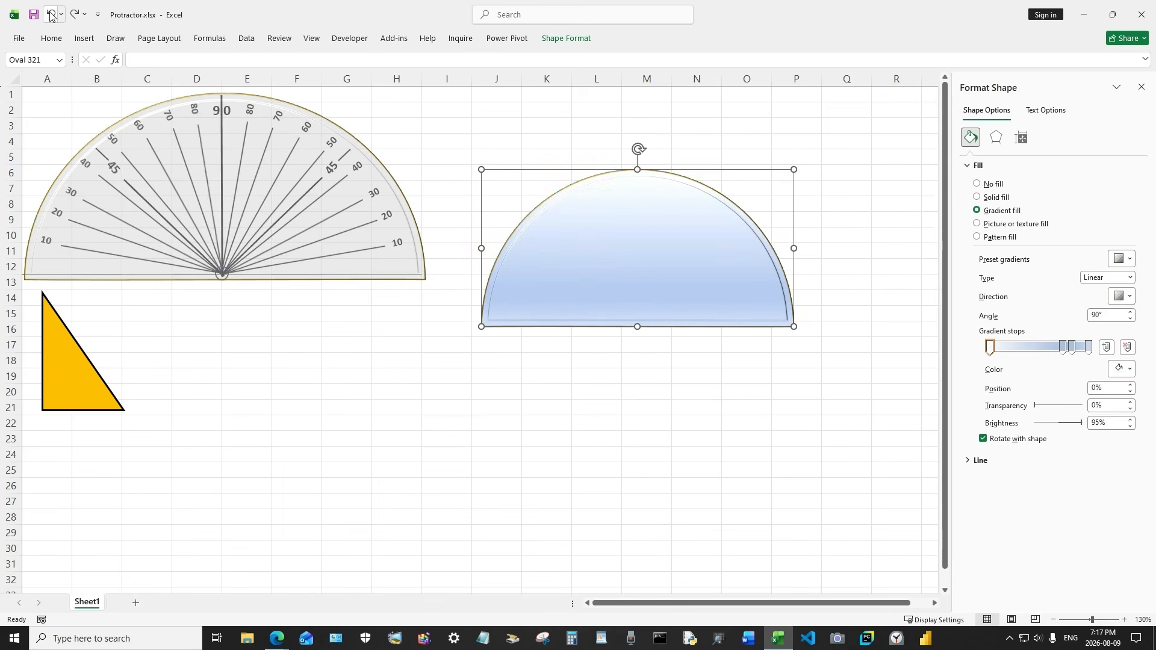
left_click(52, 15)
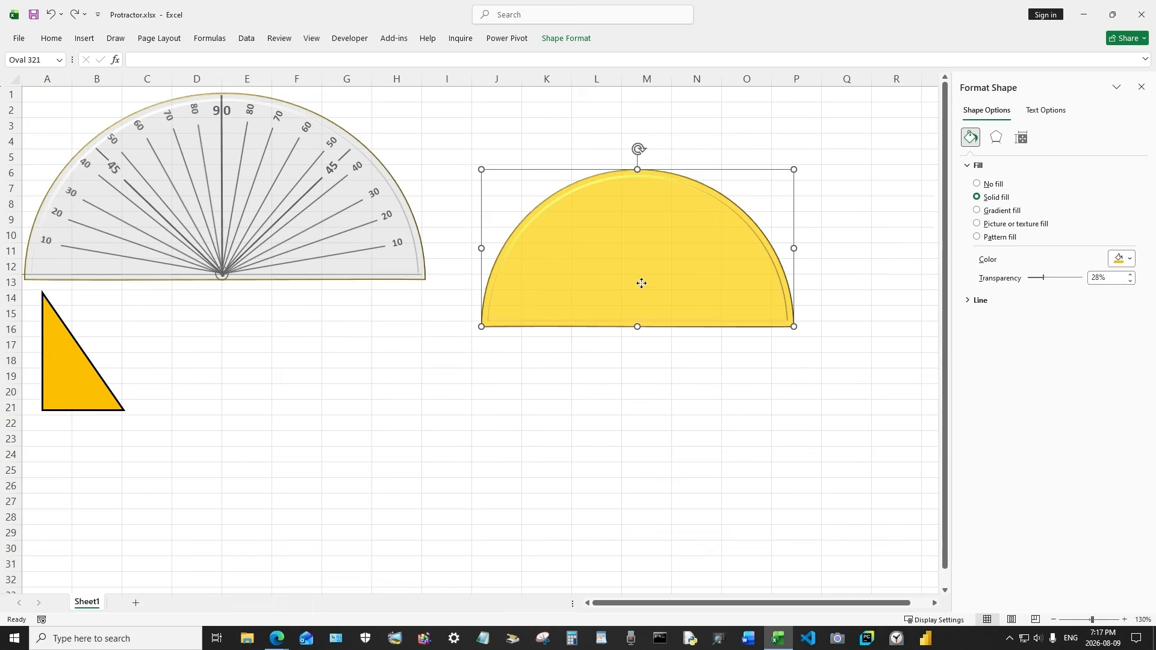
Nudge the semicircle slightly to the right and deselect it
left_click_drag(638, 283, 669, 283)
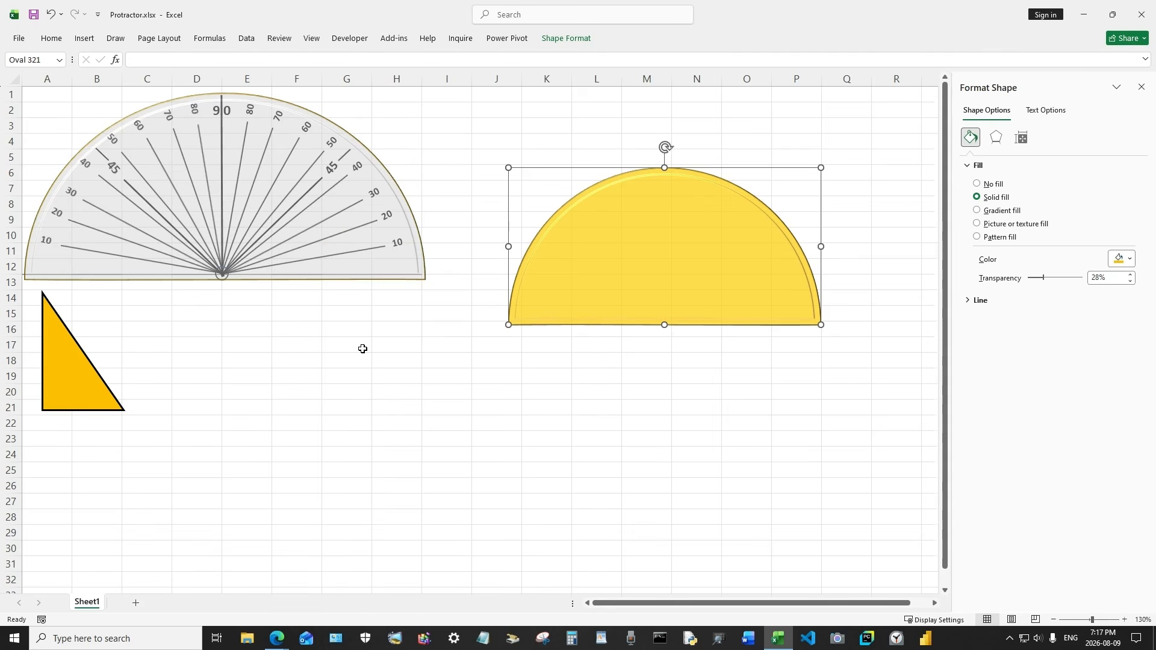
left_click(606, 379)
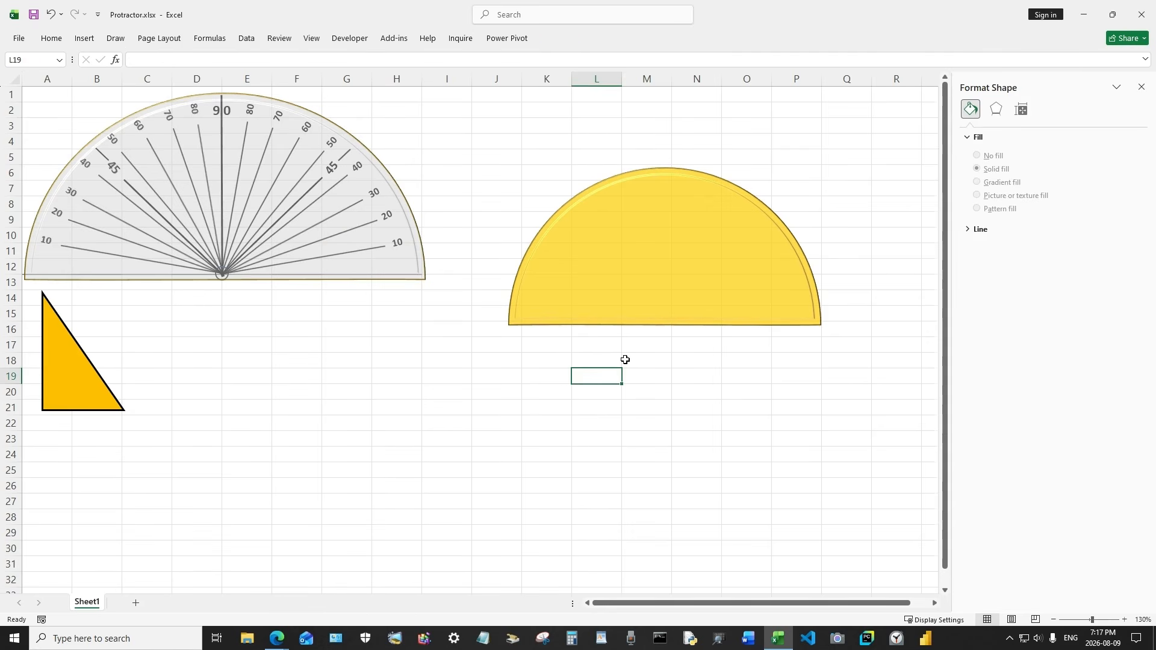
Draw a Cross shape from the basic shapes below the protractor, between the triangle and the semicircle
left_click(87, 39)
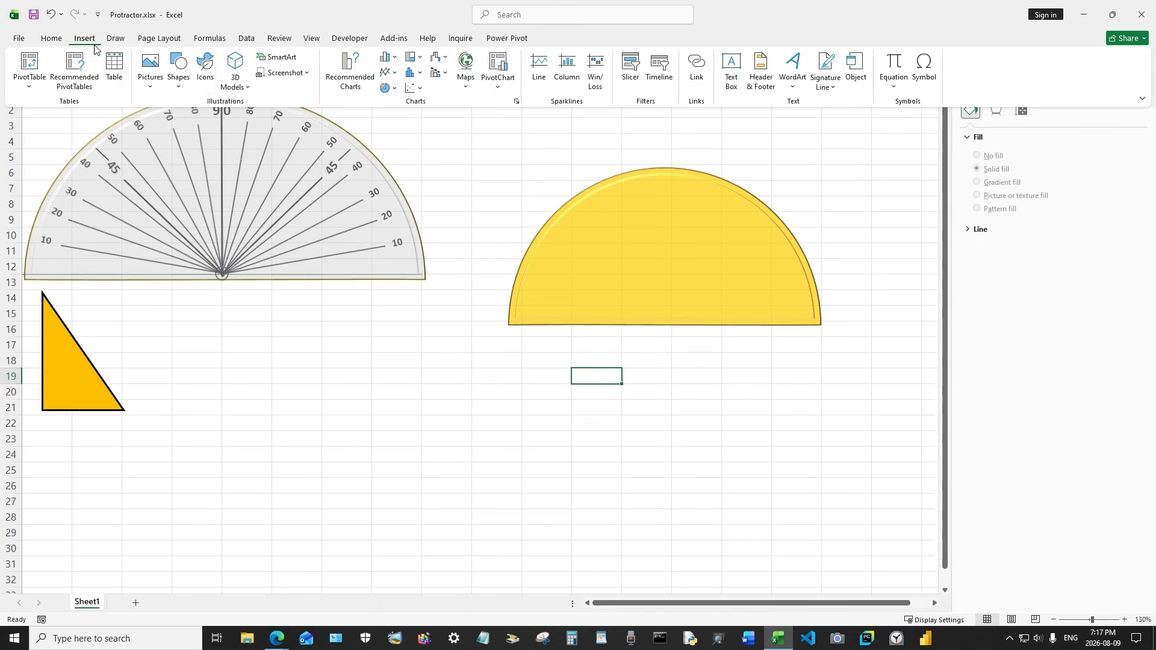
left_click(179, 72)
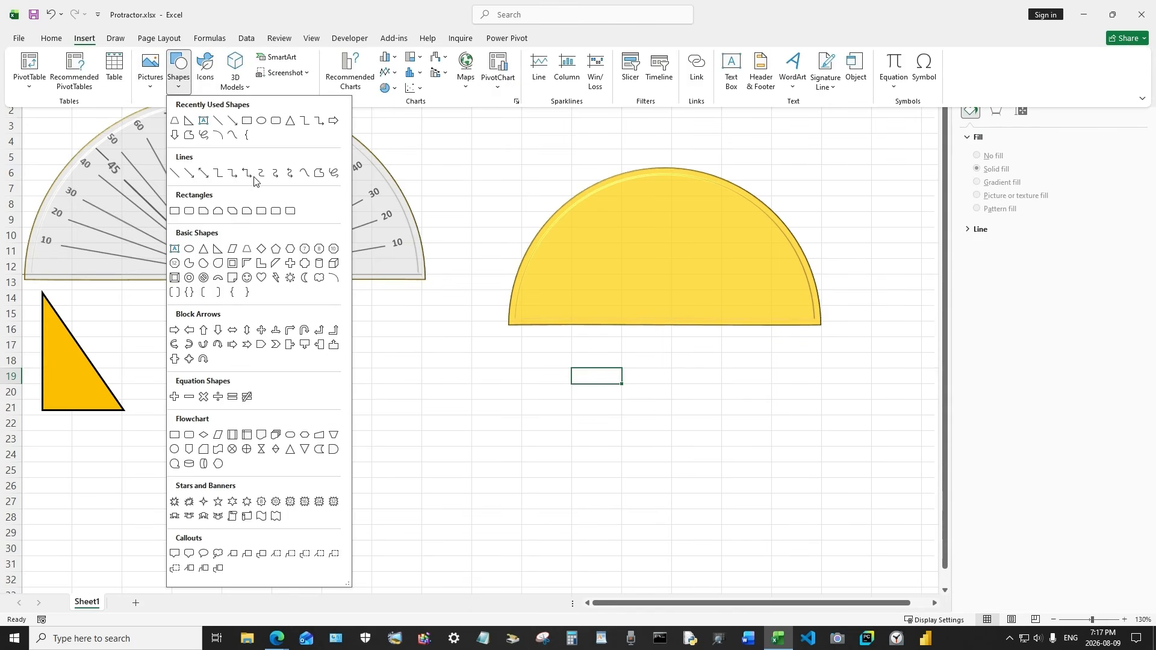
left_click(291, 265)
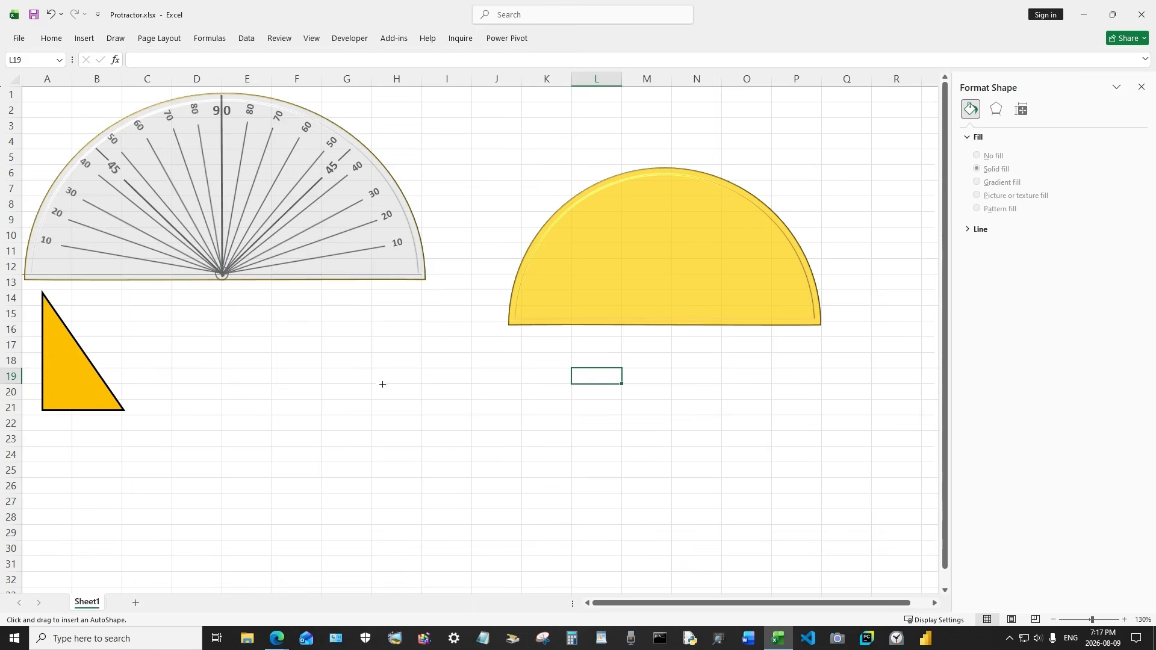
left_click_drag(362, 361, 514, 522)
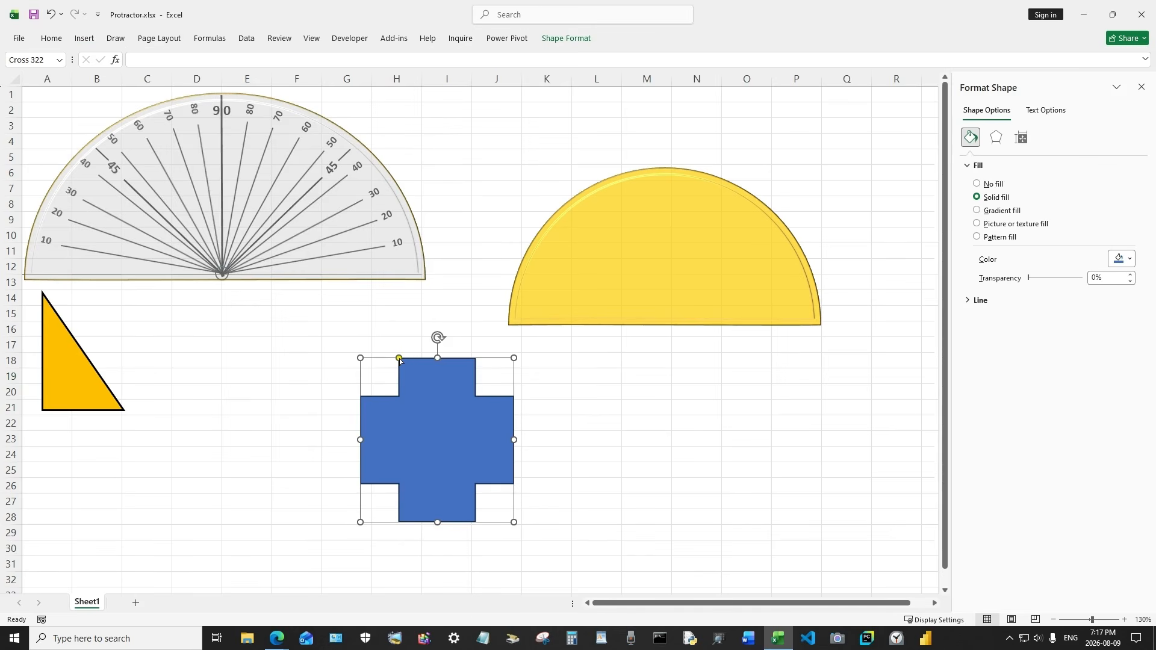
Thin the cross's arms to fine lines with its adjustment handle and place it below the semicircle's left end
left_click_drag(399, 358, 442, 365)
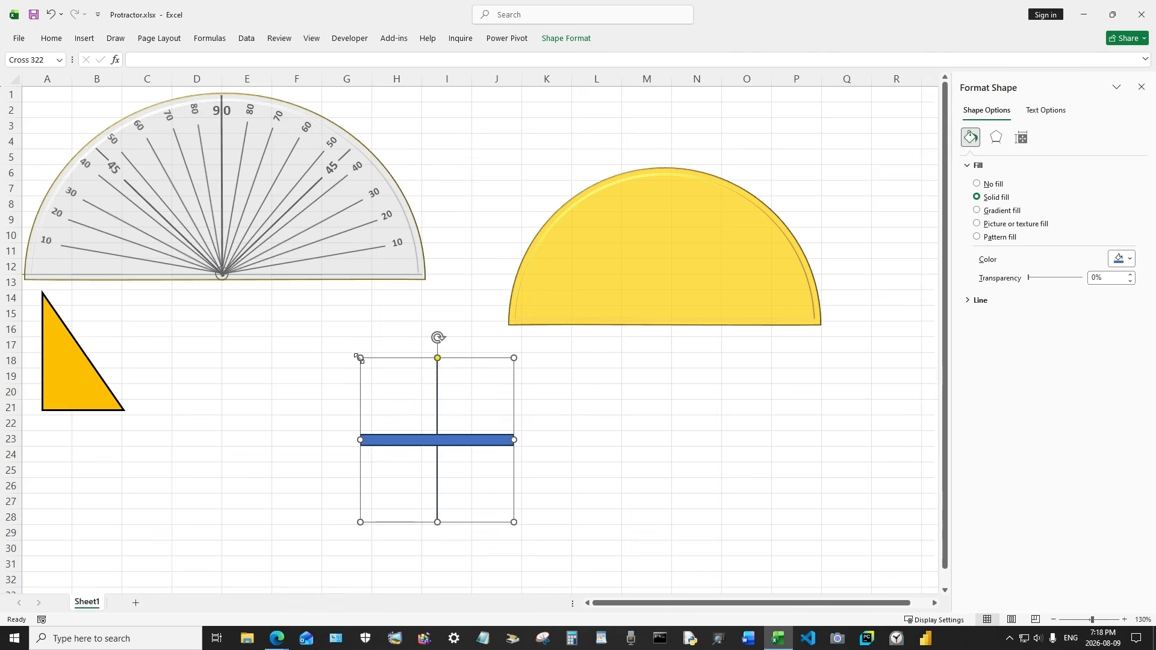
left_click_drag(359, 357, 358, 367)
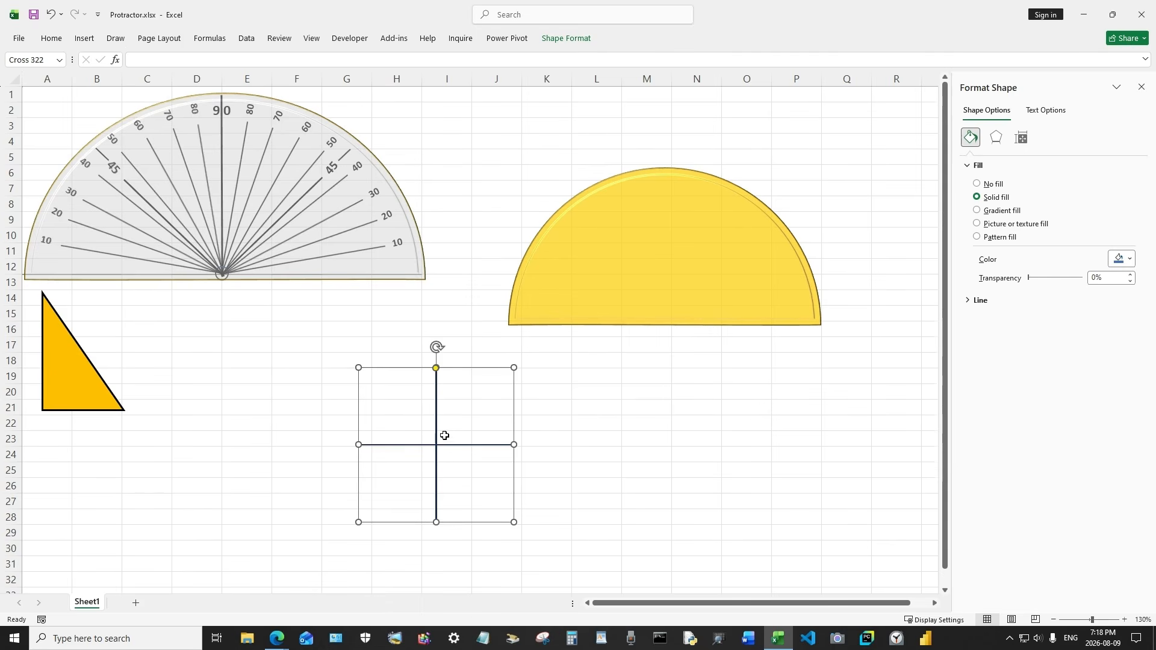
left_click_drag(475, 448, 700, 249)
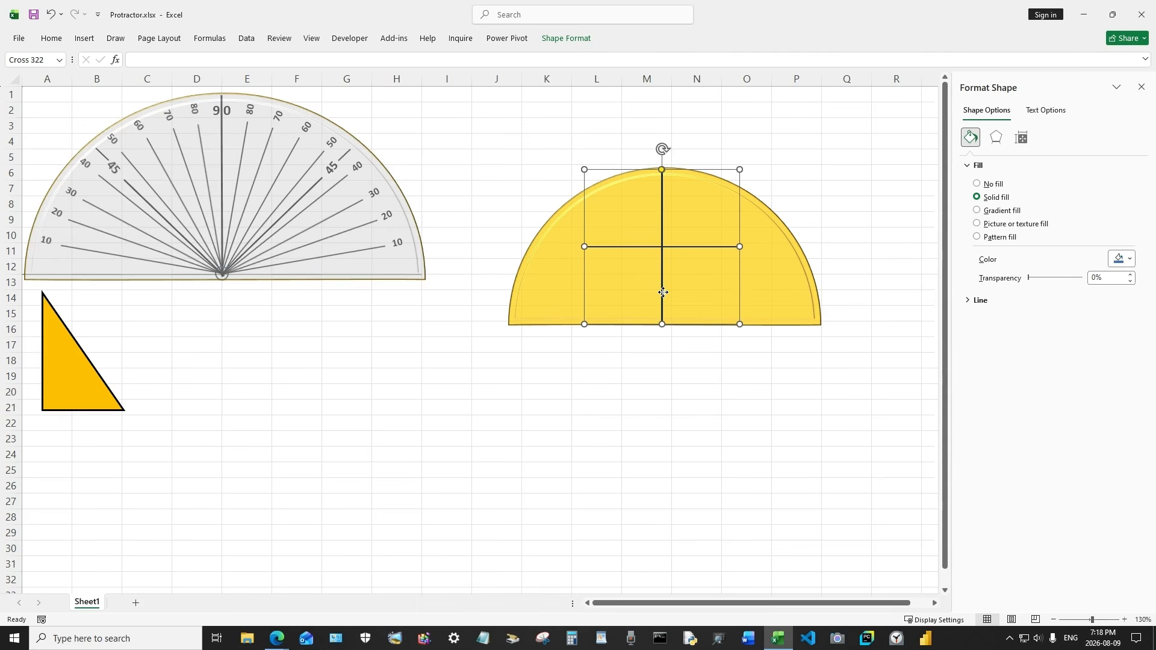
left_click_drag(663, 293, 451, 444)
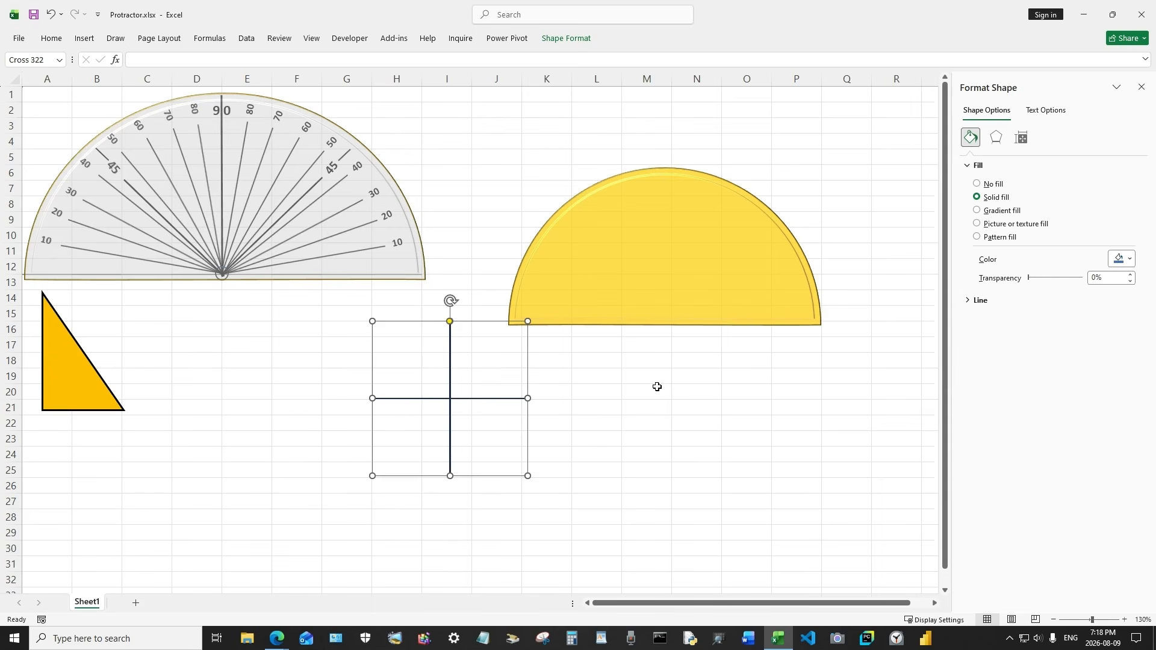
left_click(628, 375)
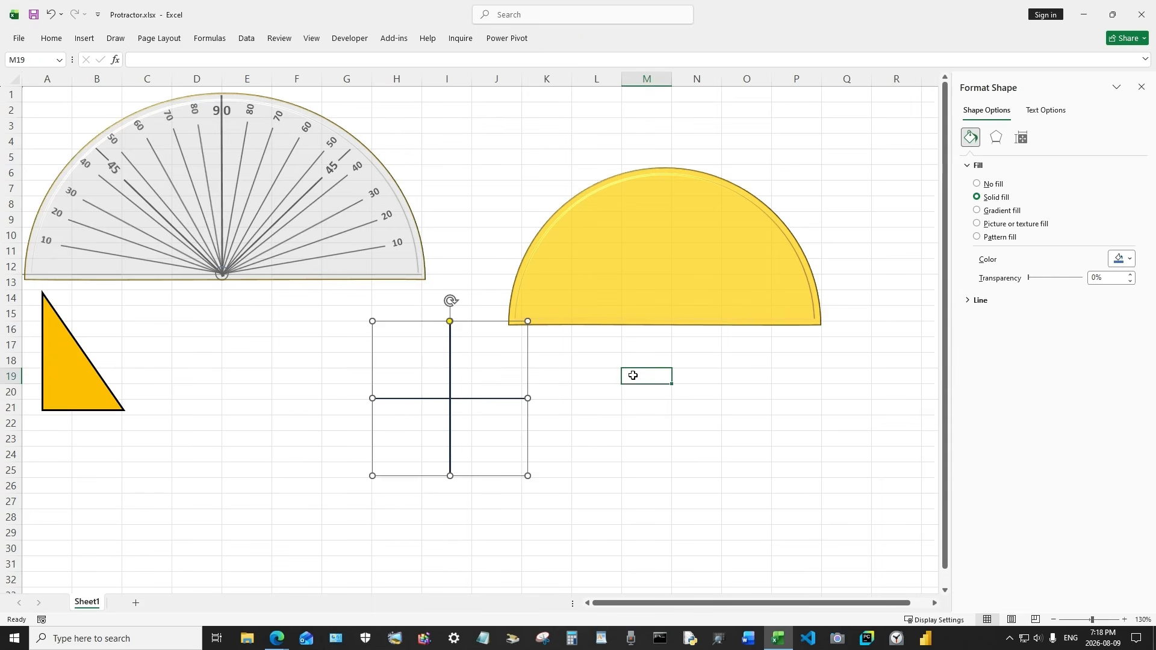
Draw a straight line below the yellow semicircle's right side
left_click(87, 39)
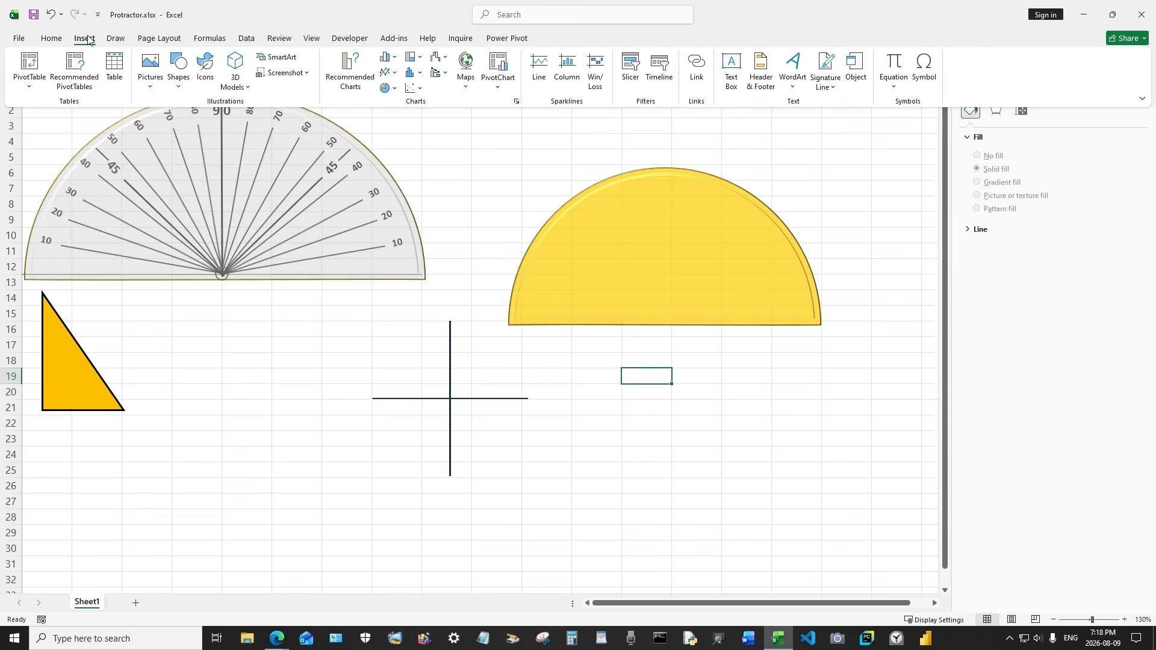
left_click(179, 71)
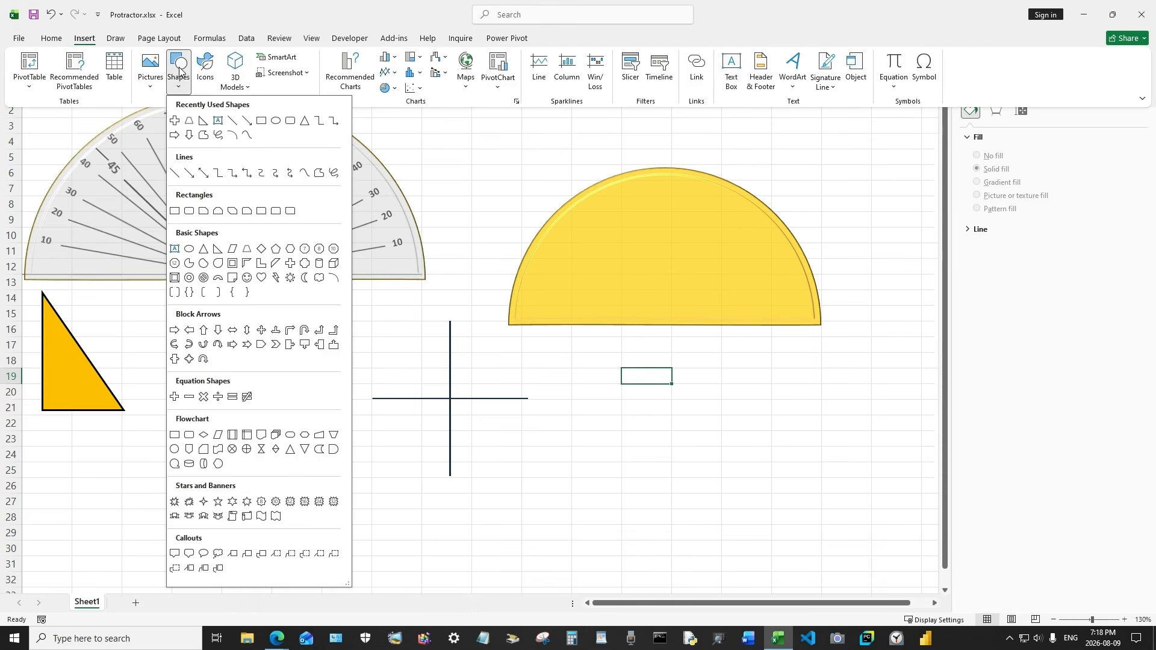
left_click(233, 121)
mouse_move(650, 511)
left_mouse_down()
mouse_move(697, 454)
mouse_move(819, 390)
left_mouse_up()
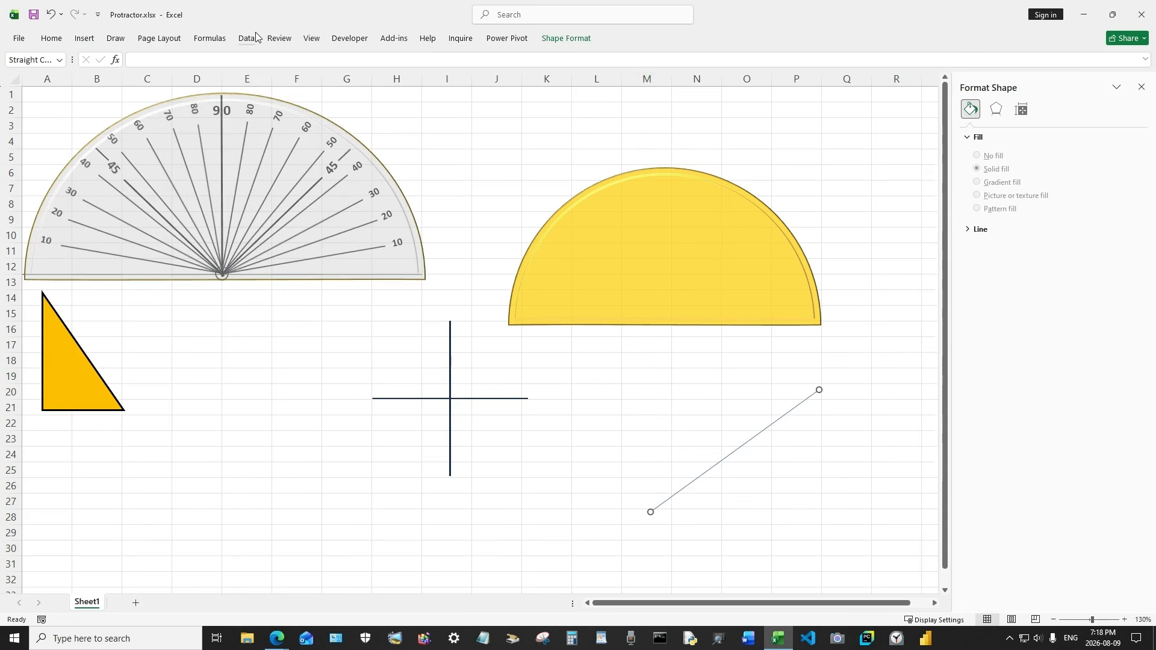
Give the line a dark red outline colour and a 1 pt weight
left_click(548, 38)
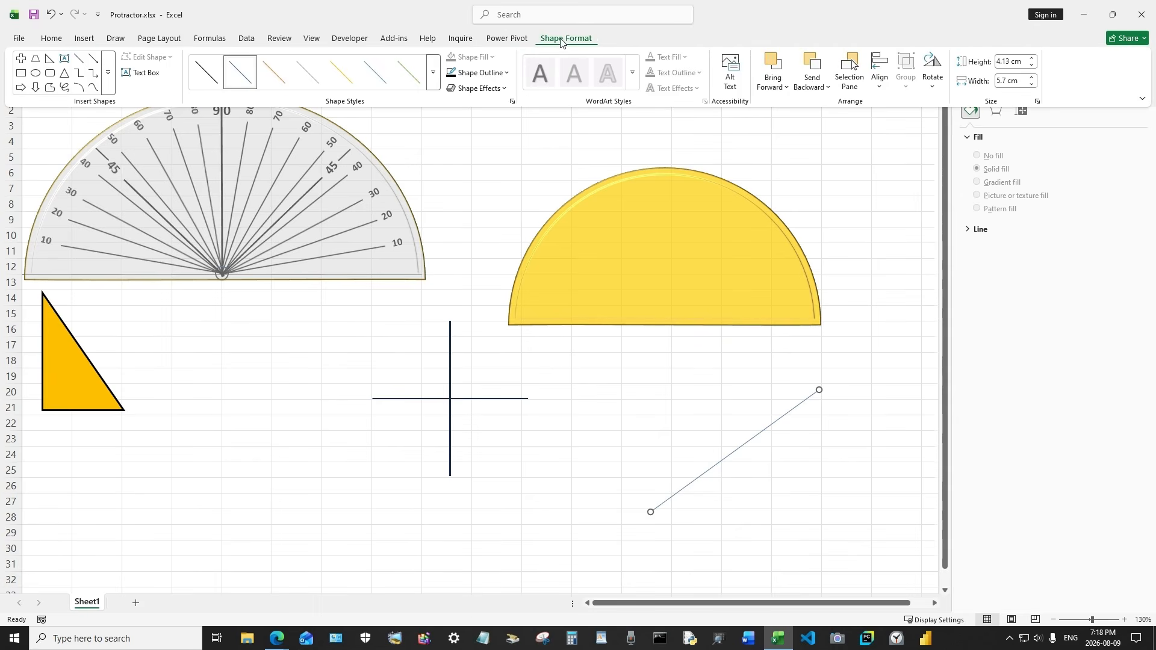
left_click(480, 72)
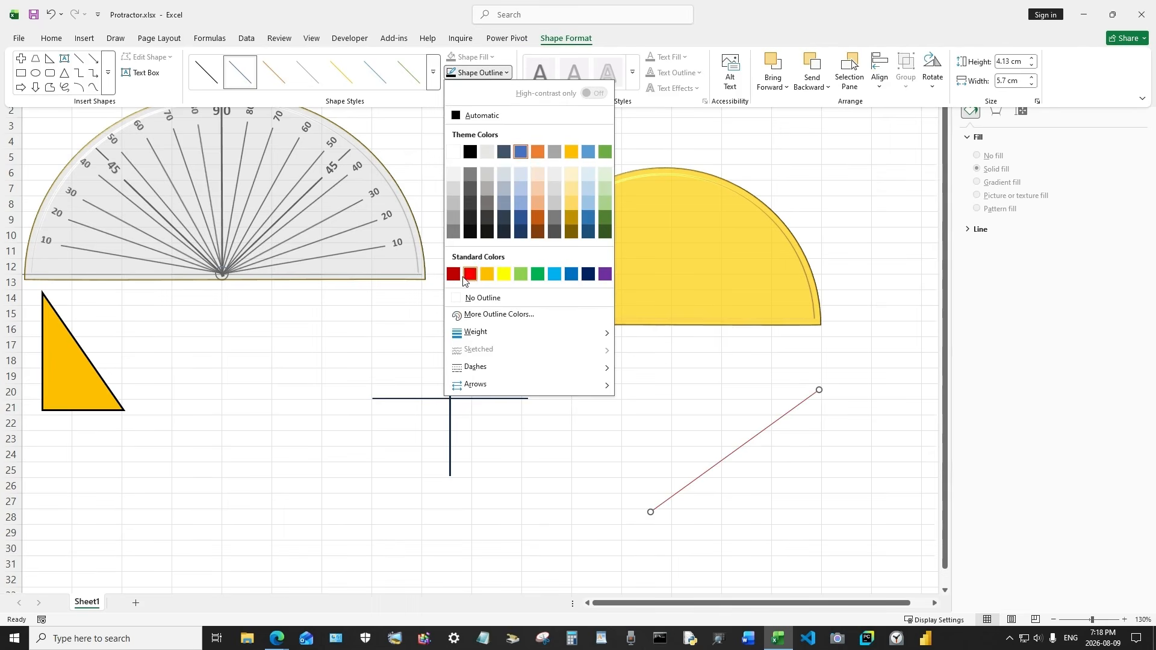
left_click(458, 278)
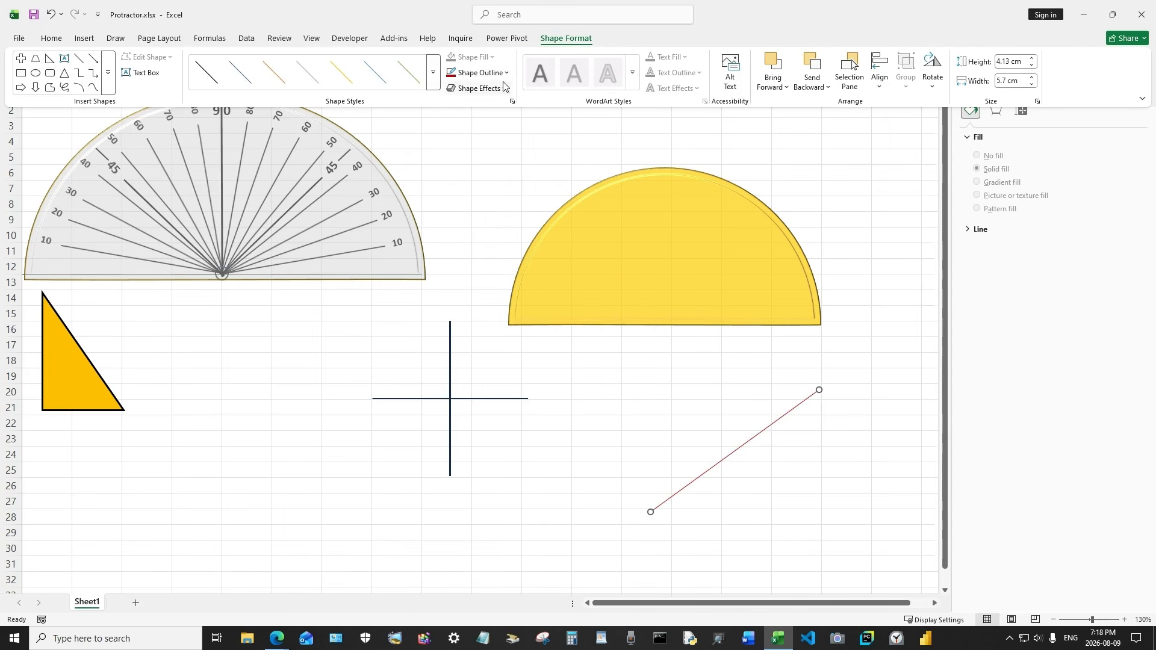
left_click(480, 73)
mouse_move(512, 333)
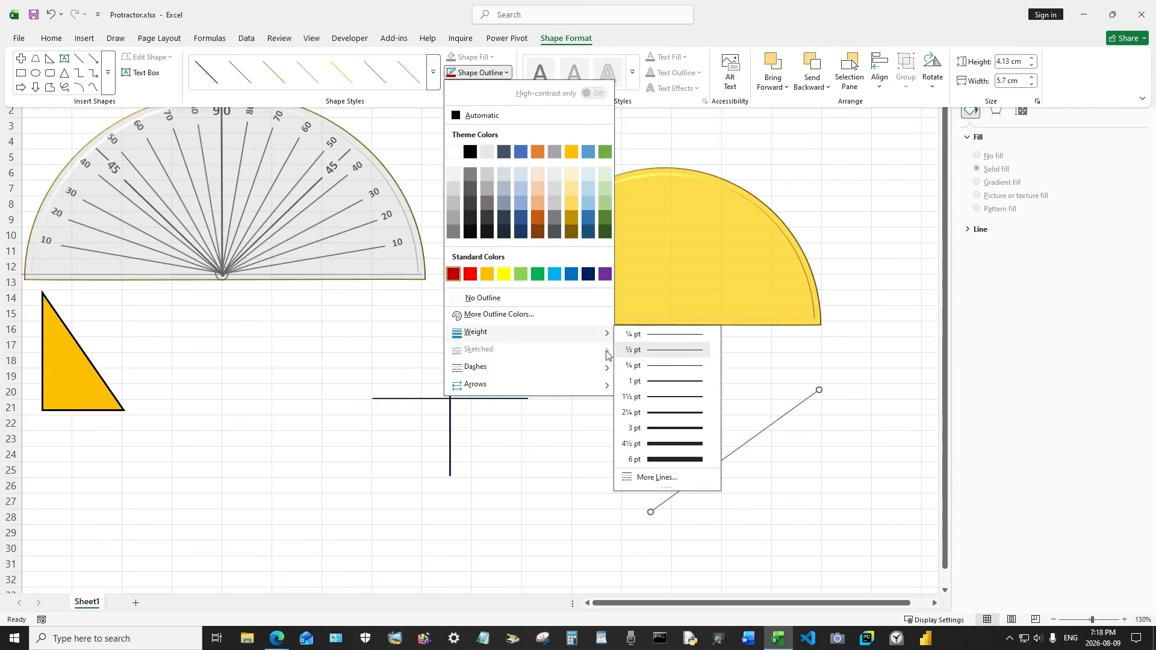
left_click(670, 383)
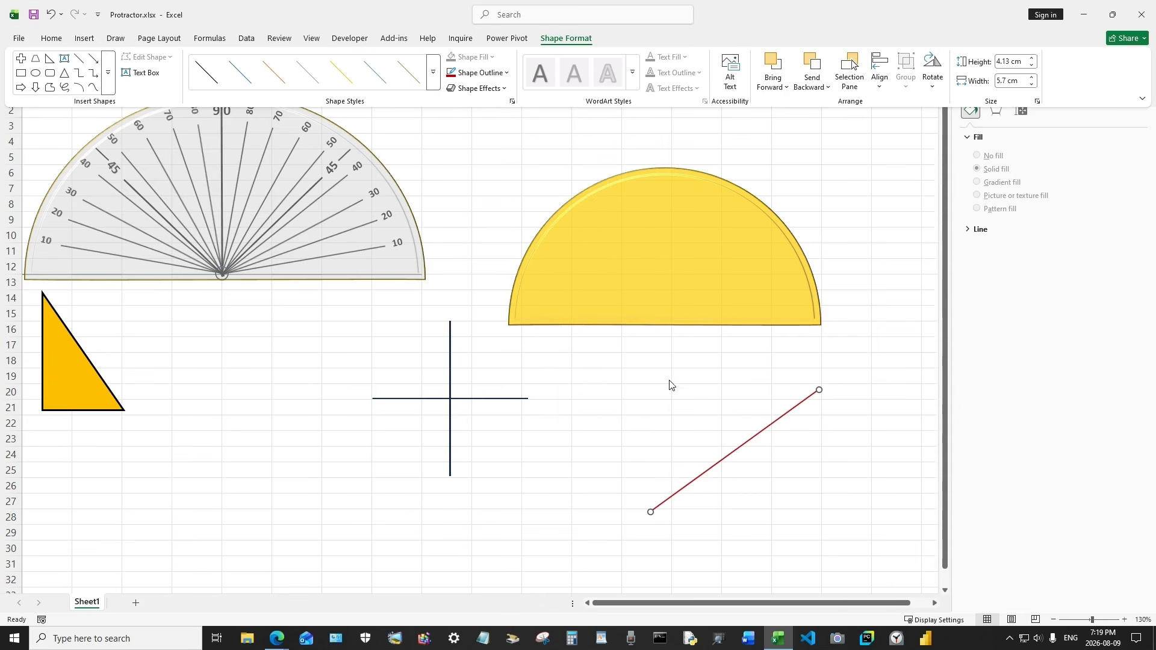
Move the red line onto the semicircle's base so it runs along the diameter
left_click(730, 457)
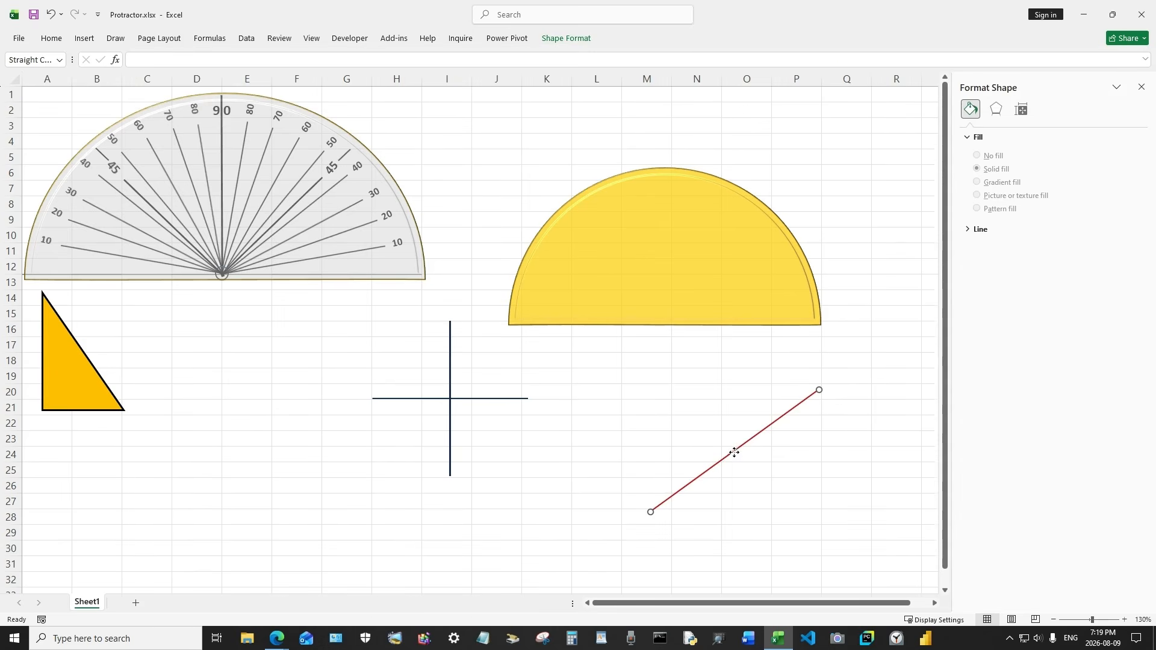
left_click_drag(734, 452, 728, 411)
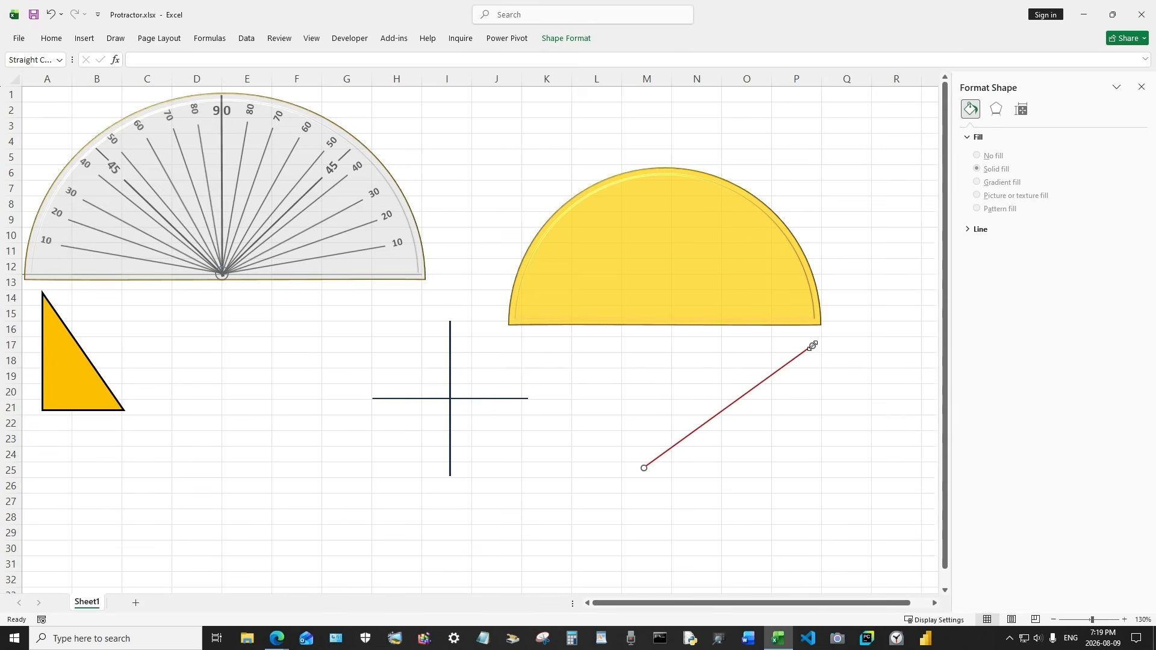
mouse_move(812, 346)
left_mouse_down()
mouse_move(839, 469)
mouse_move(786, 463)
mouse_move(745, 337)
mouse_move(654, 314)
mouse_move(813, 318)
left_mouse_up()
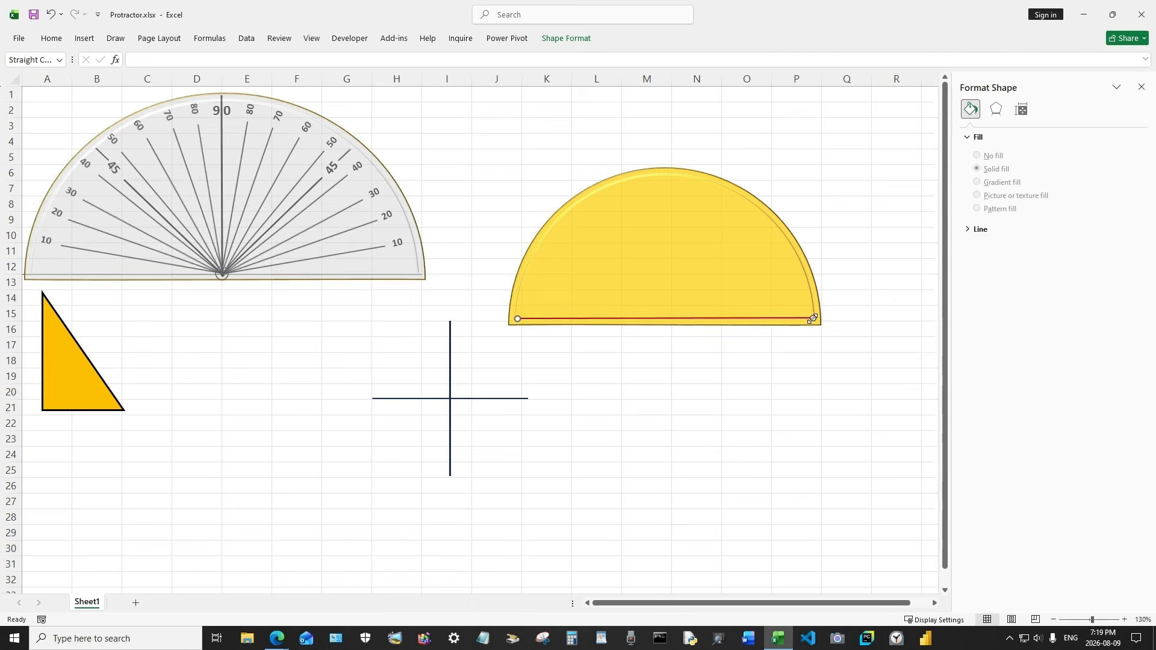
Copy the red base line and paste a duplicate onto the sheet
right_click(757, 318)
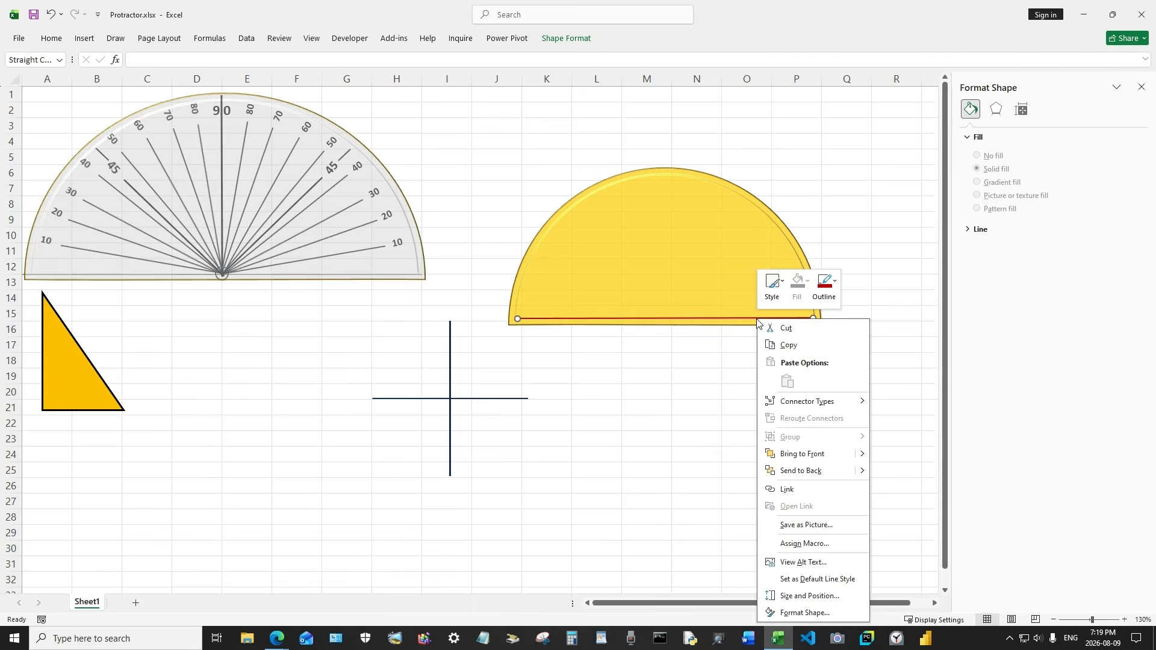
left_click(789, 343)
right_click(725, 394)
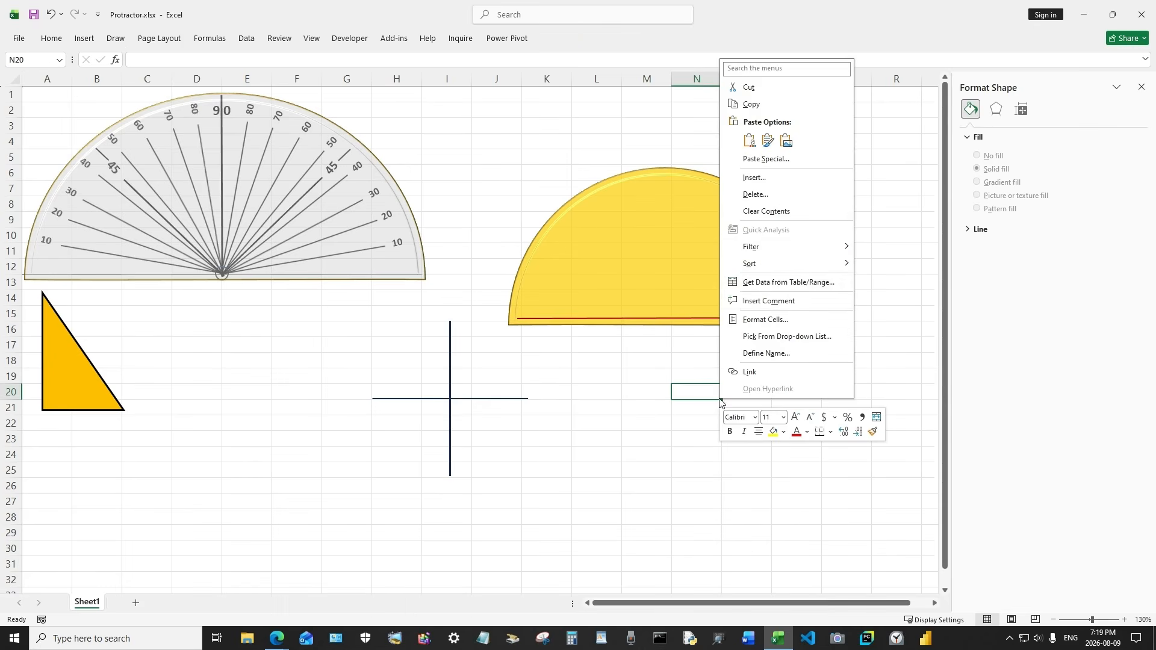
left_click(751, 142)
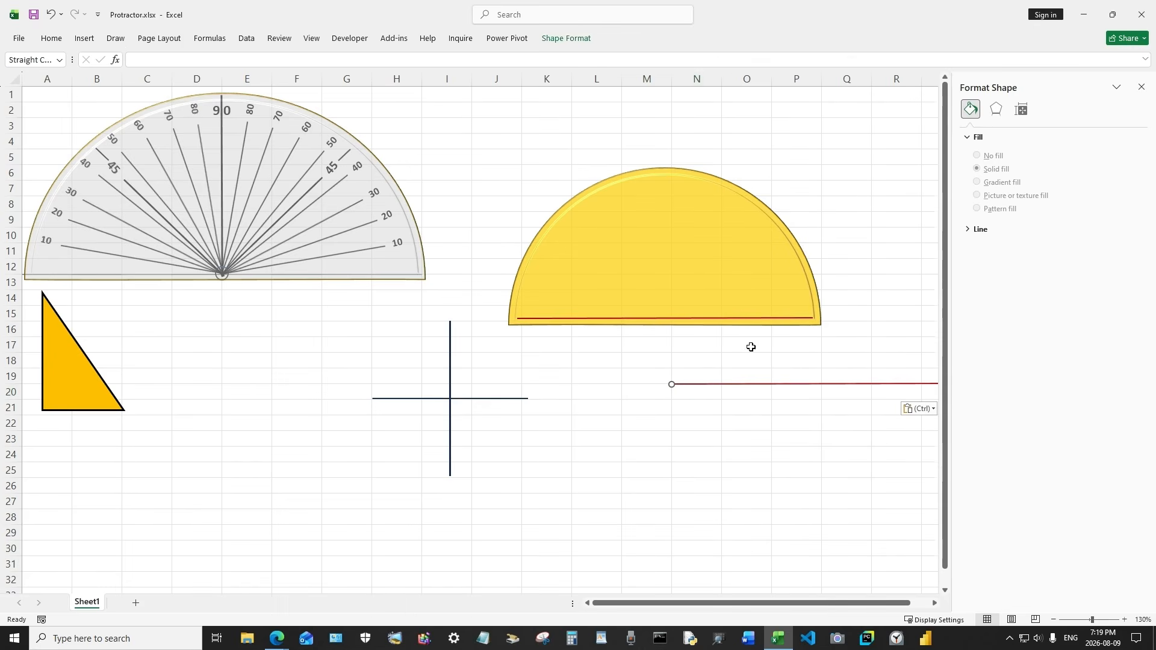
Turn the duplicate into a vertical line from the base centre up to the top of the arc
left_click_drag(794, 384, 701, 423)
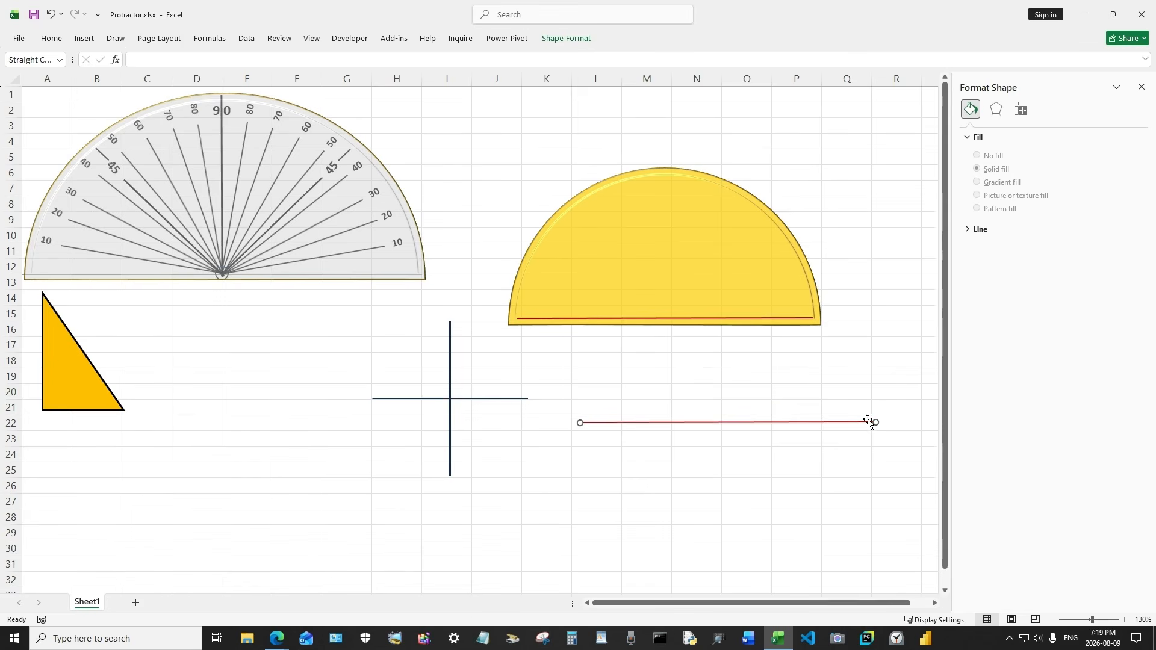
left_click_drag(876, 421, 578, 240)
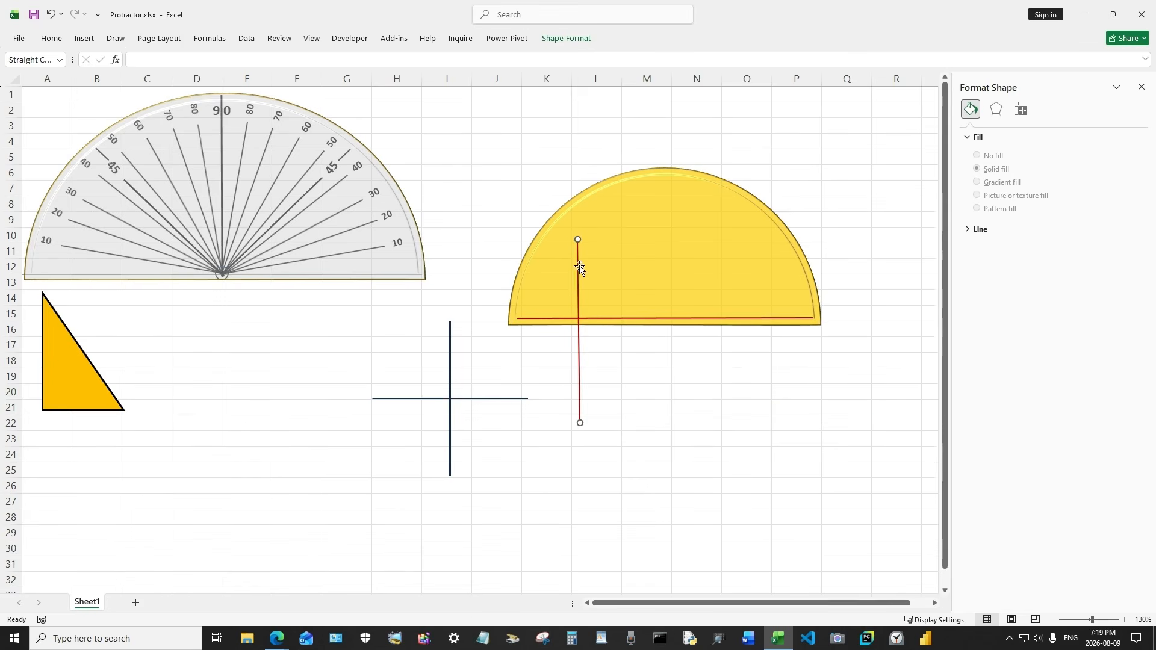
left_click_drag(578, 285, 661, 221)
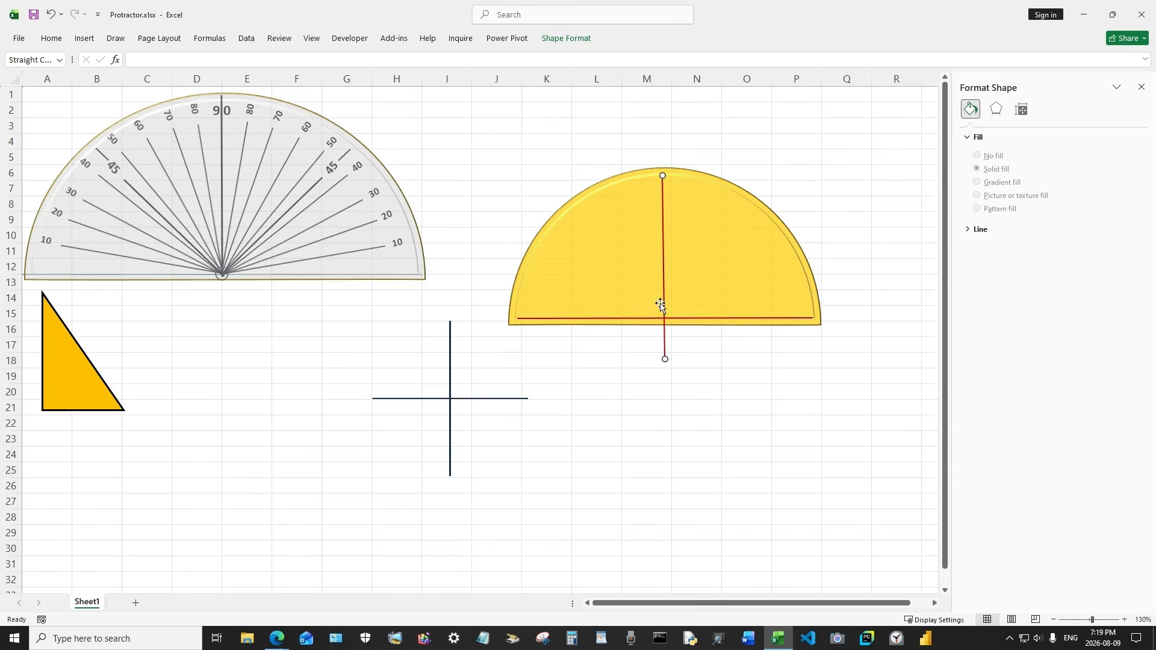
left_click_drag(665, 360, 662, 319)
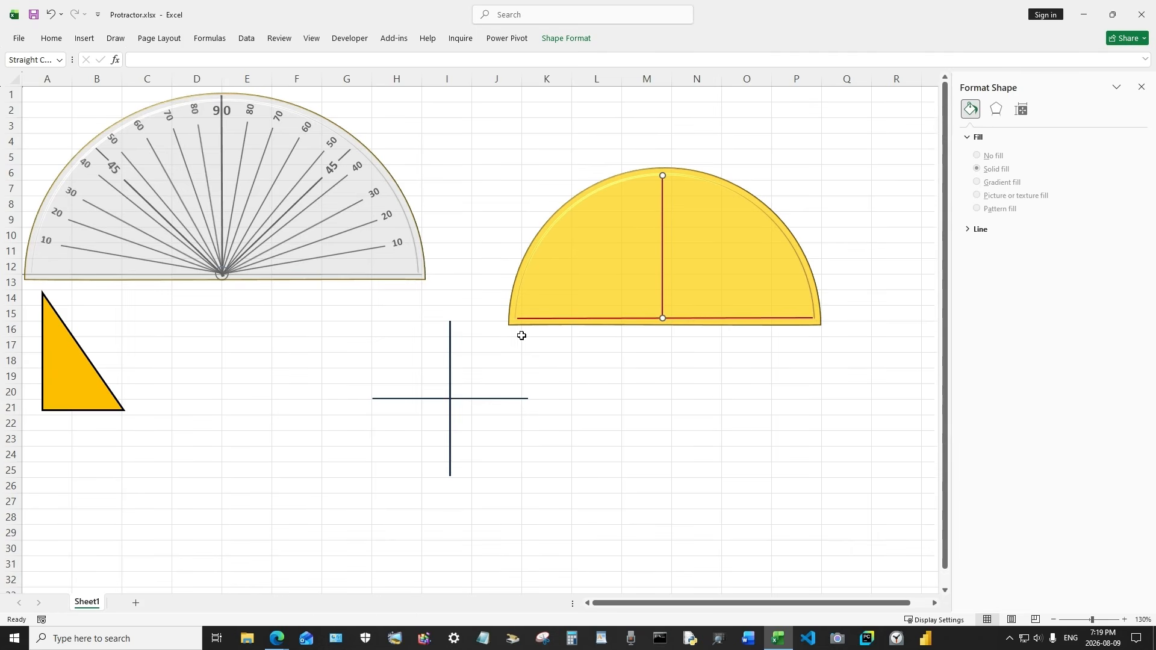
left_click(609, 360)
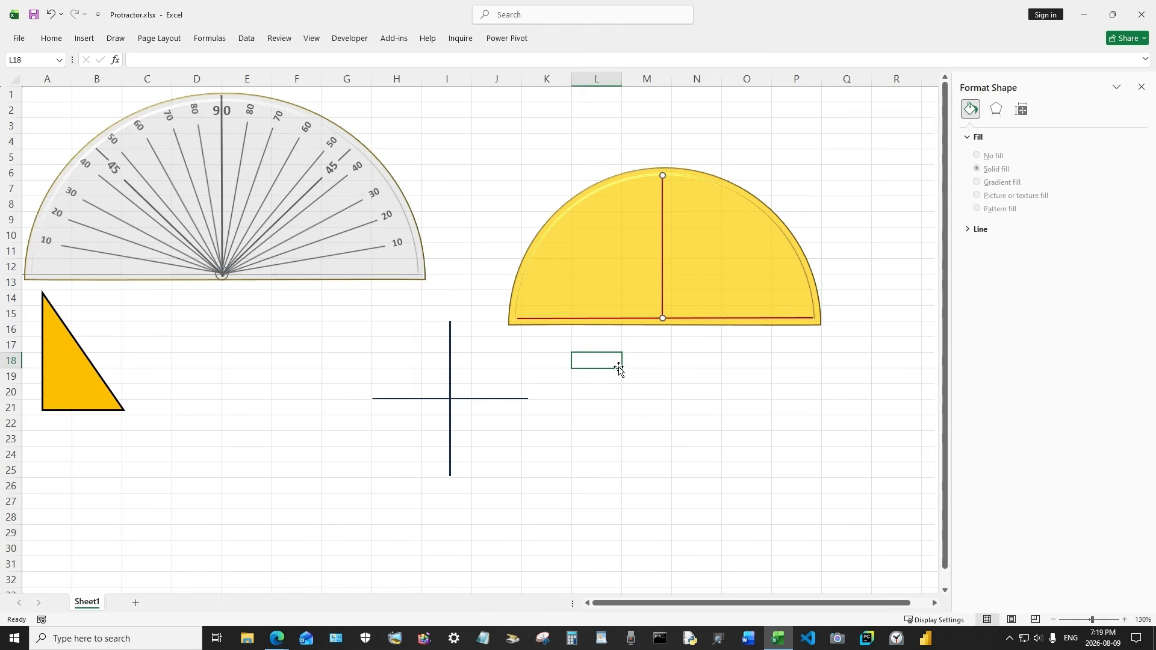
Paste another copy of the line and stretch it from the base centre to the base's right end
right_click(653, 381)
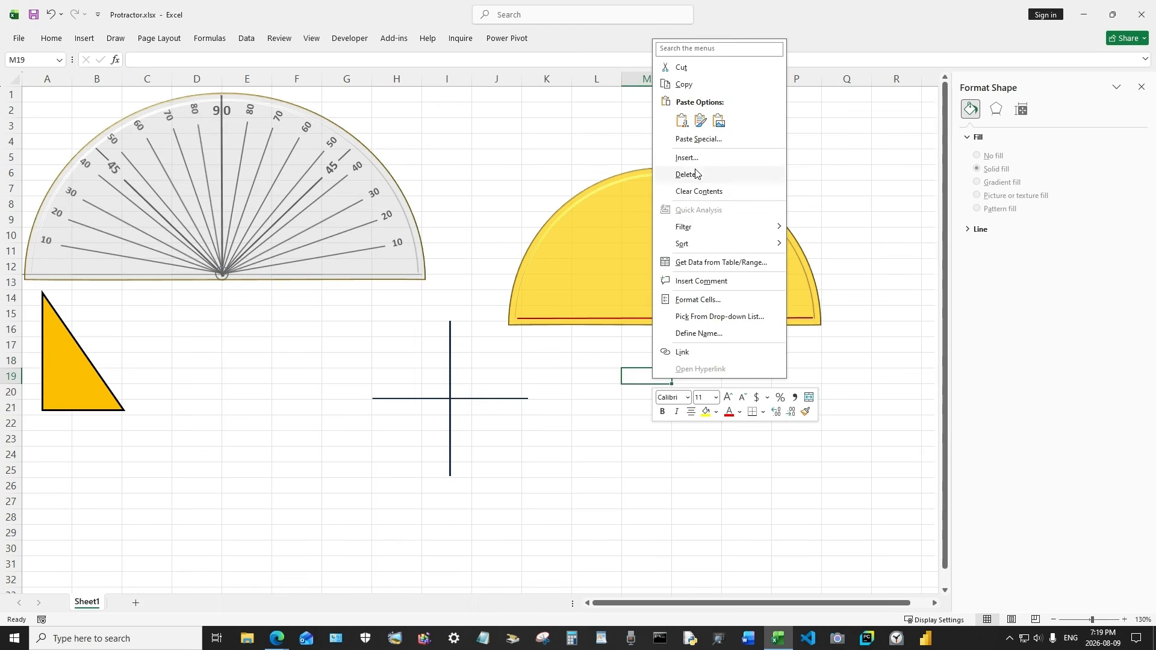
left_click(683, 120)
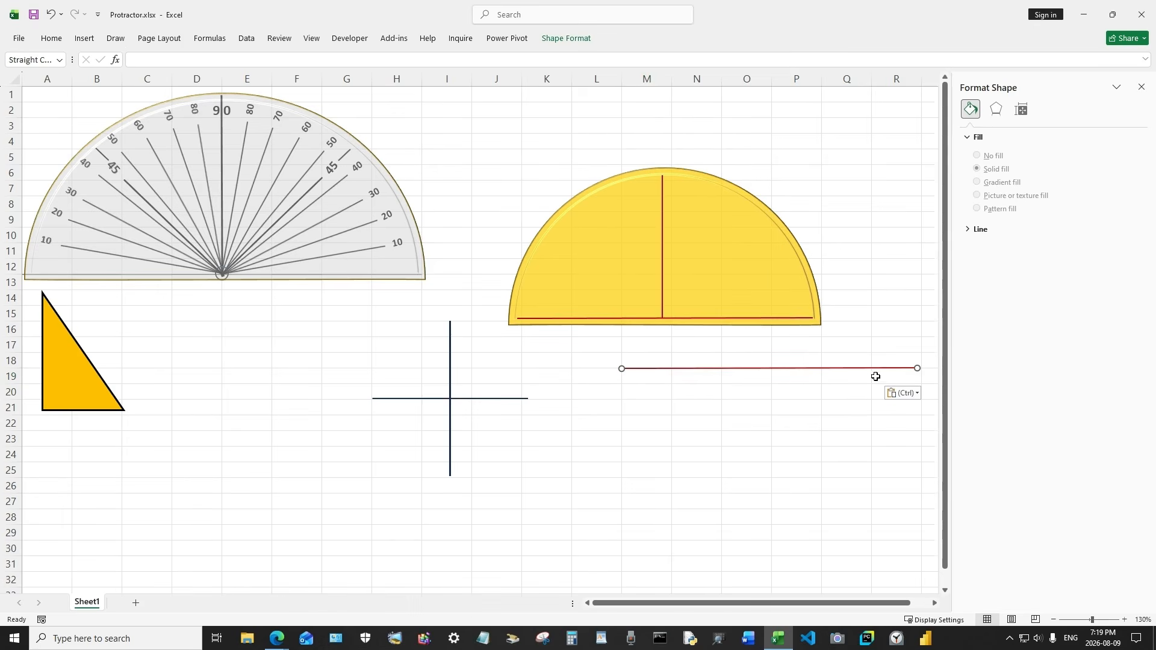
left_click_drag(918, 369, 754, 245)
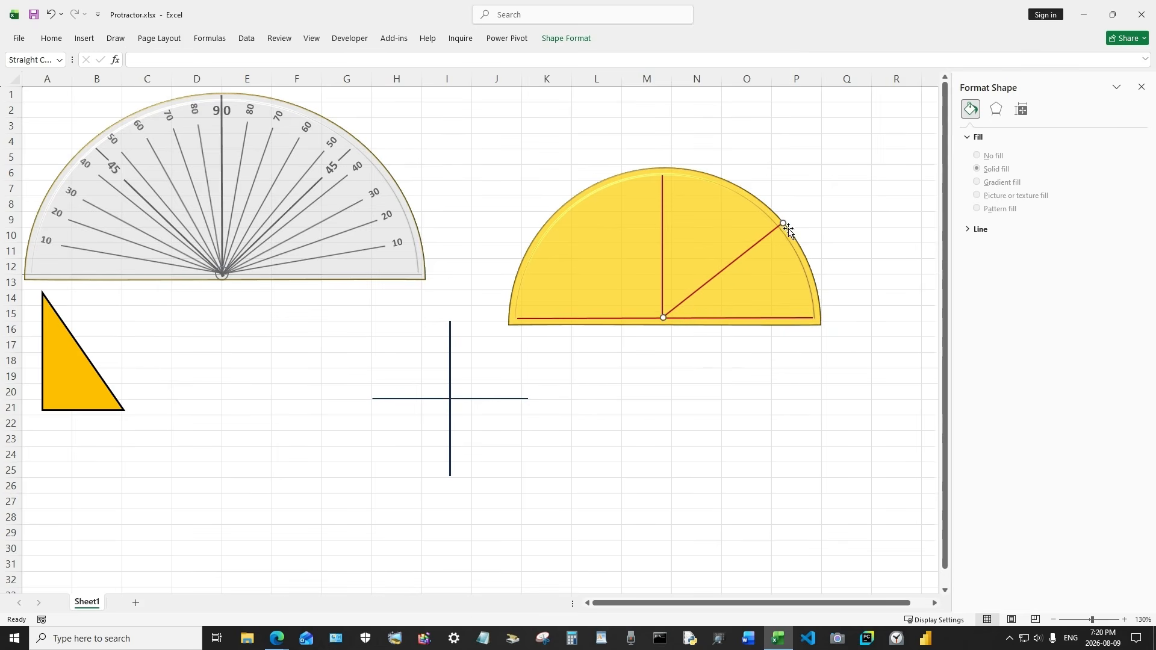
mouse_move(780, 224)
left_mouse_down()
mouse_move(759, 242)
mouse_move(778, 229)
left_mouse_up()
left_click_drag(778, 229, 815, 317)
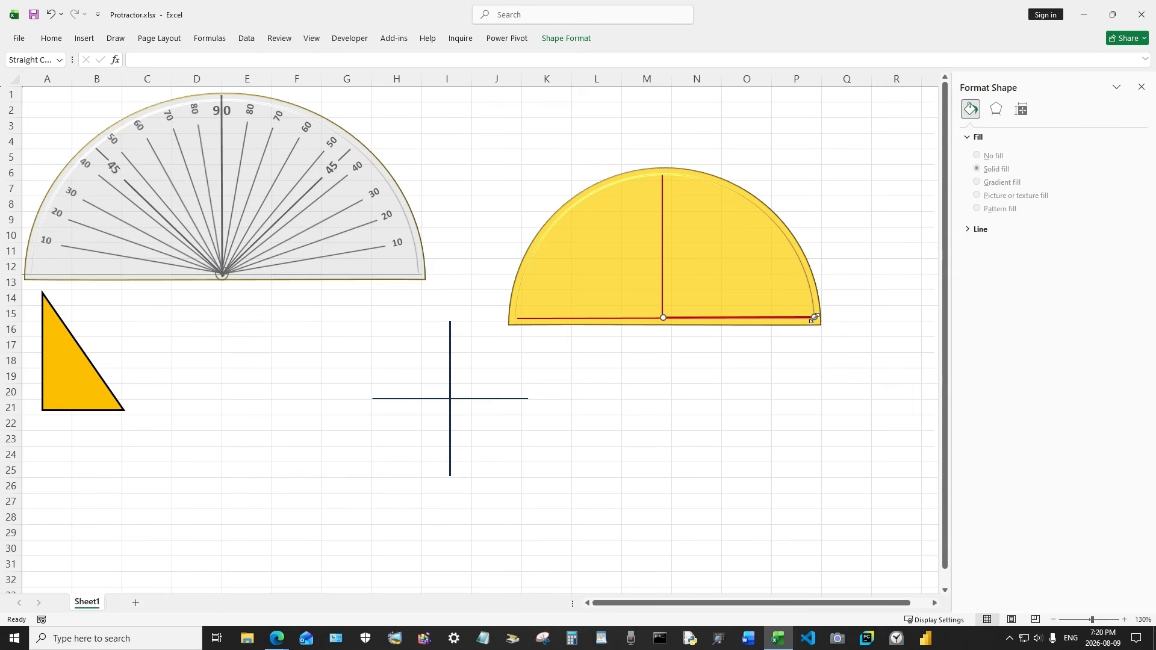
Set this line's rotation to -45° in the rotation options
left_click(575, 38)
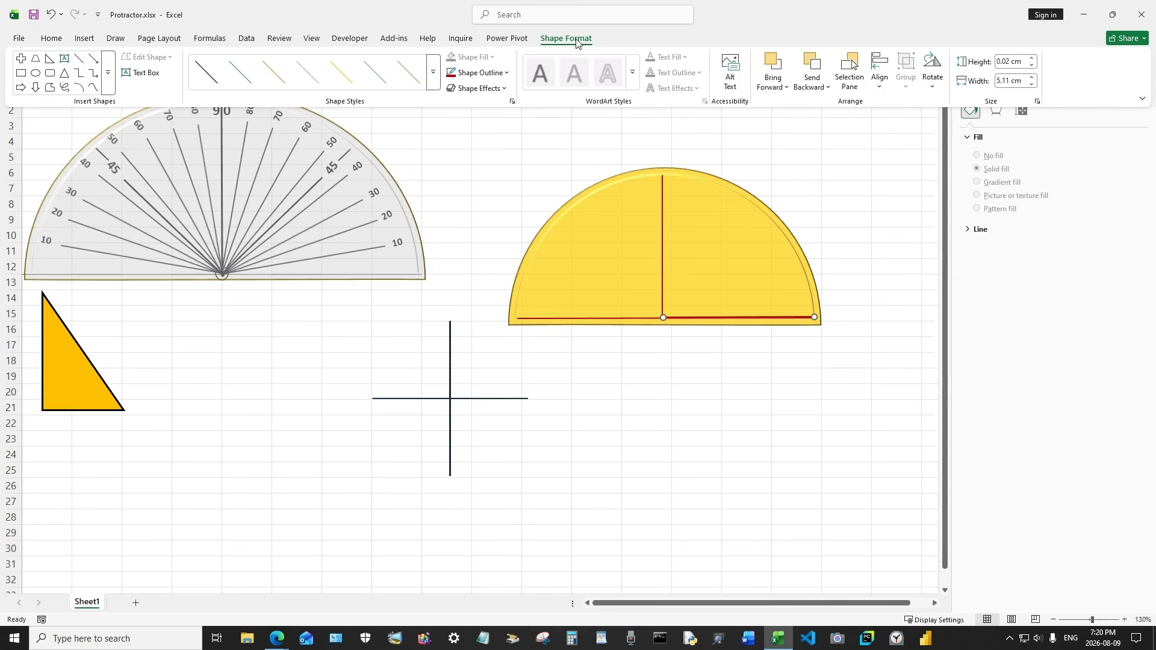
left_click(939, 86)
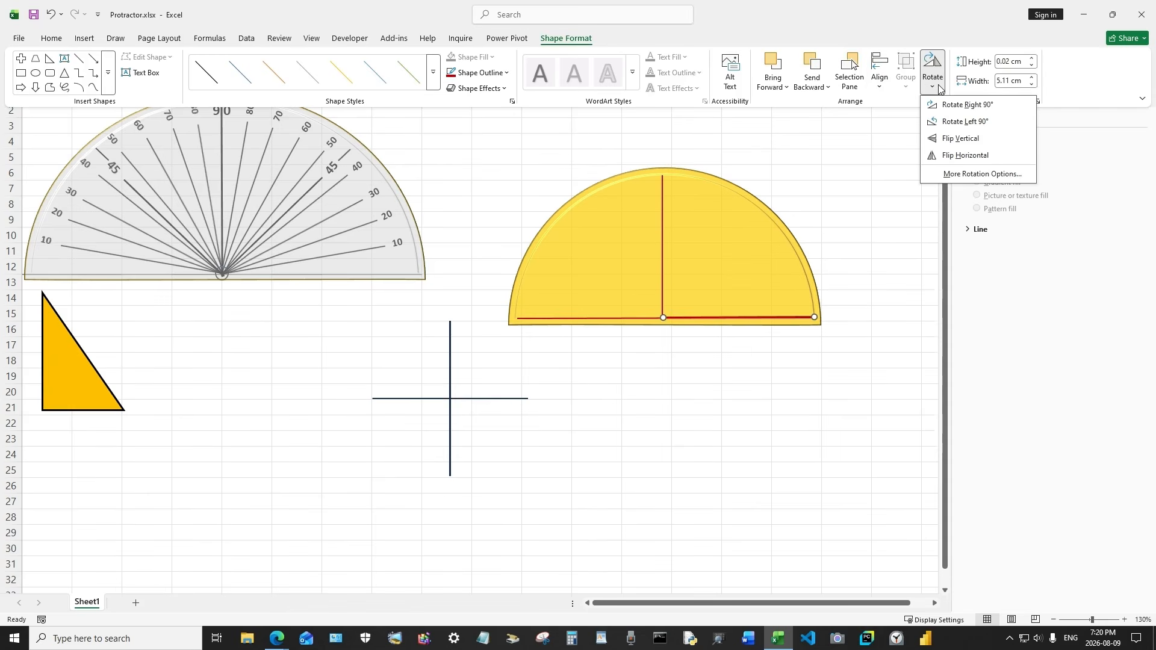
left_click(979, 174)
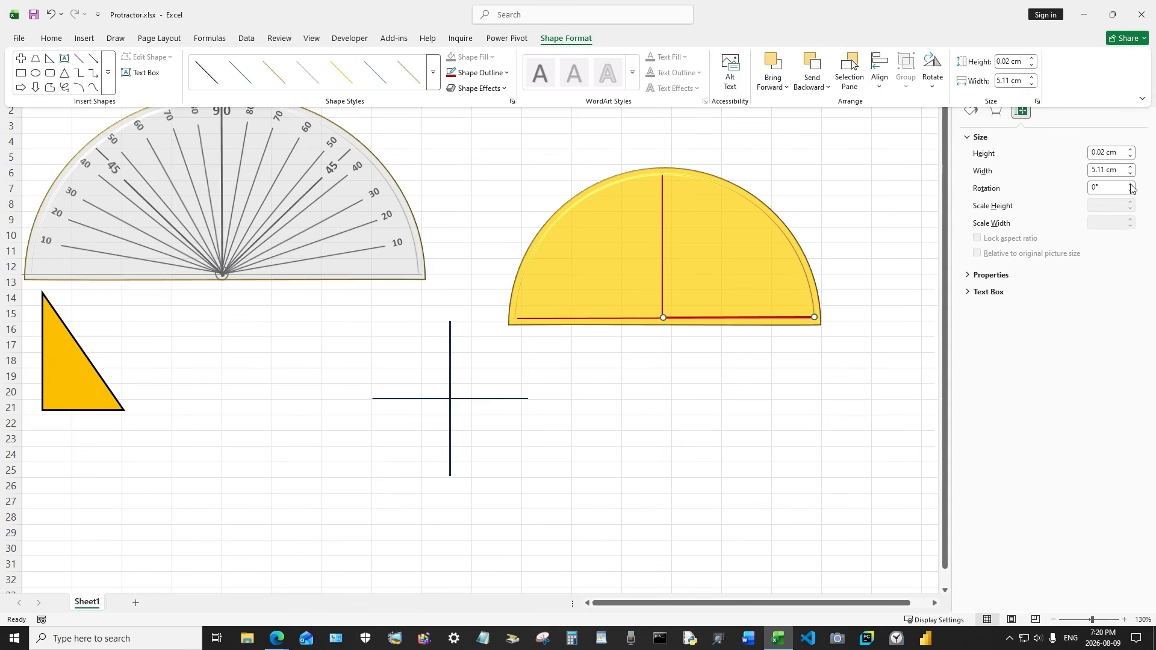
left_click(1131, 184)
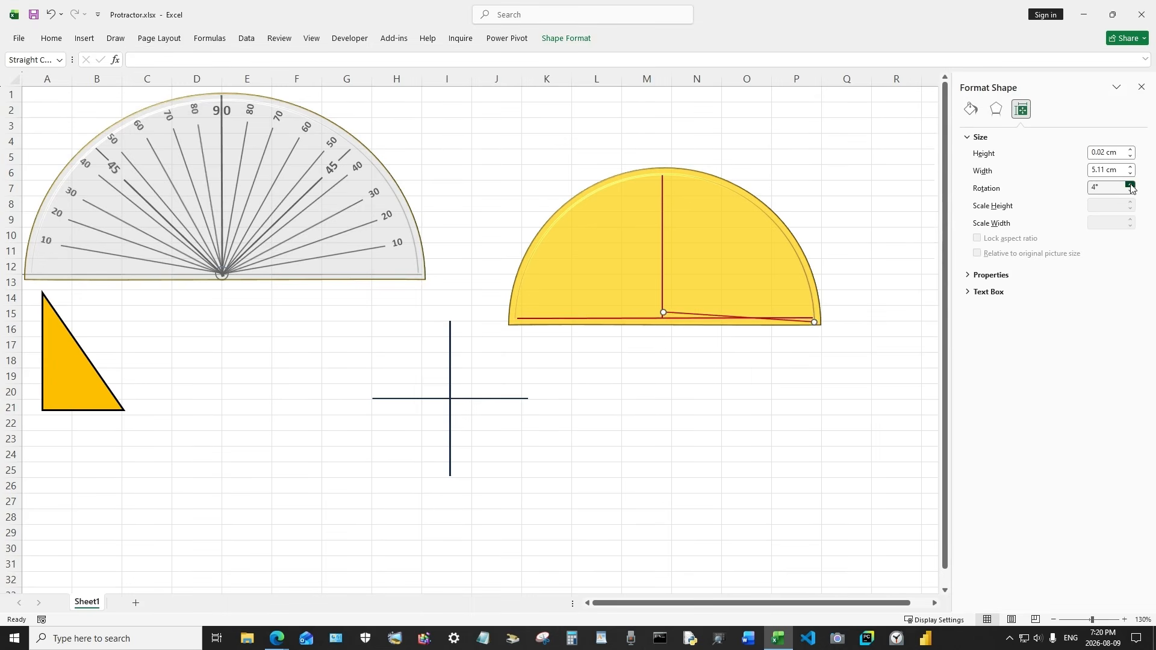
left_click(1131, 192)
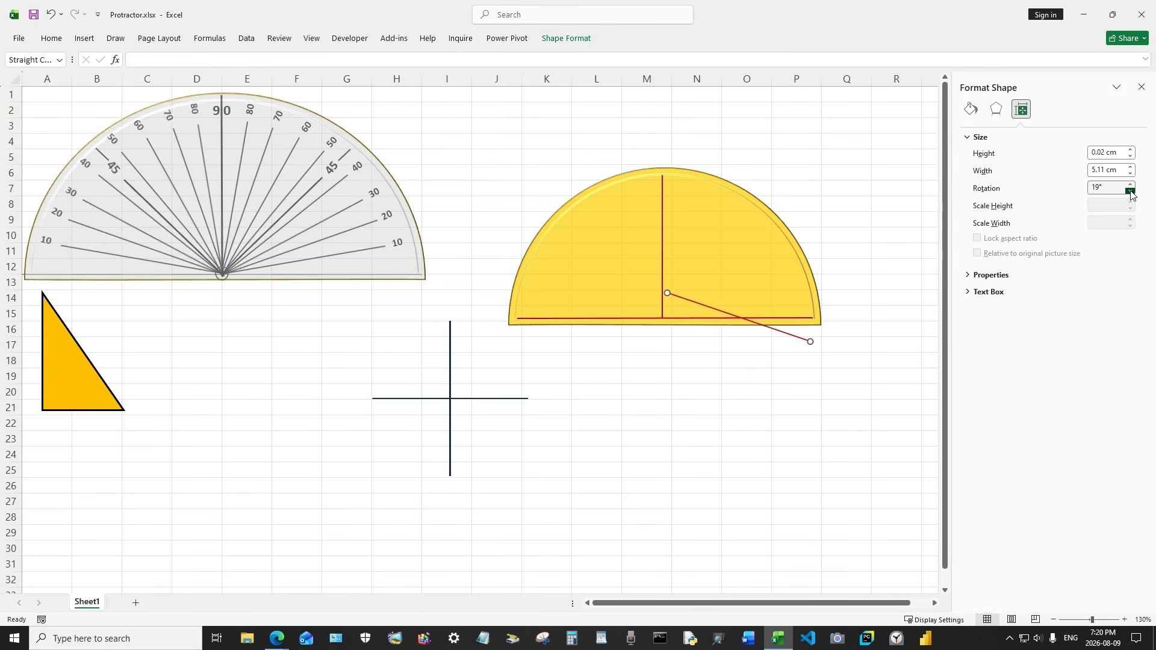
left_click_drag(1131, 191, 1131, 192)
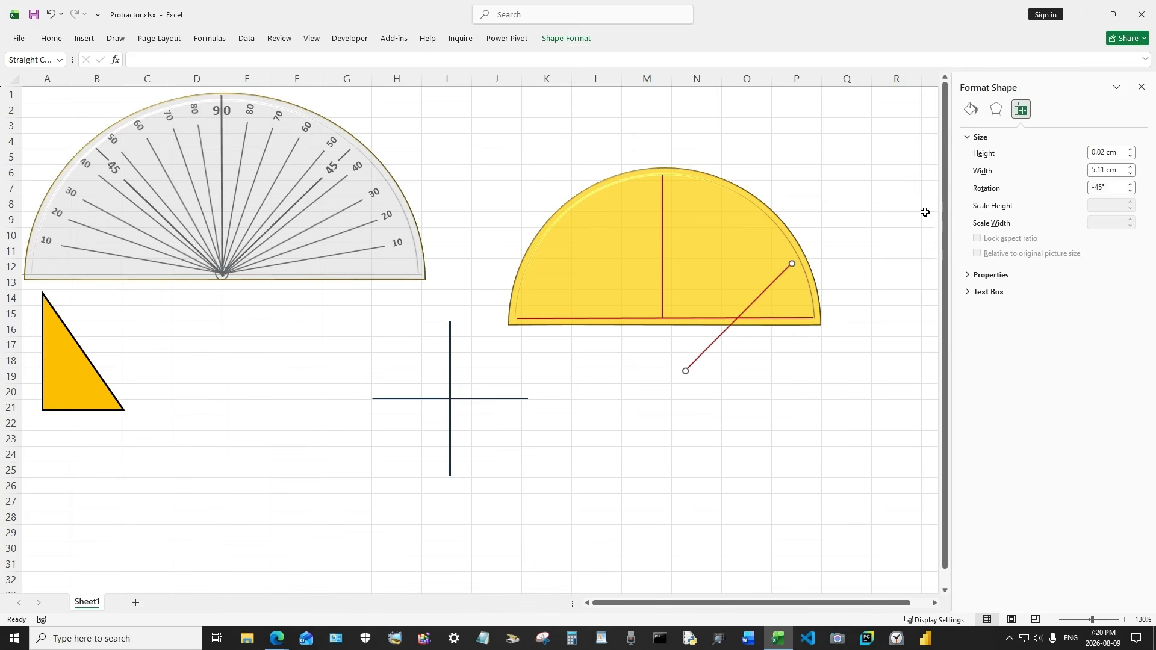
Move the angled line so it starts at the base centre and reaches the arc at 45°
left_click_drag(758, 299, 734, 246)
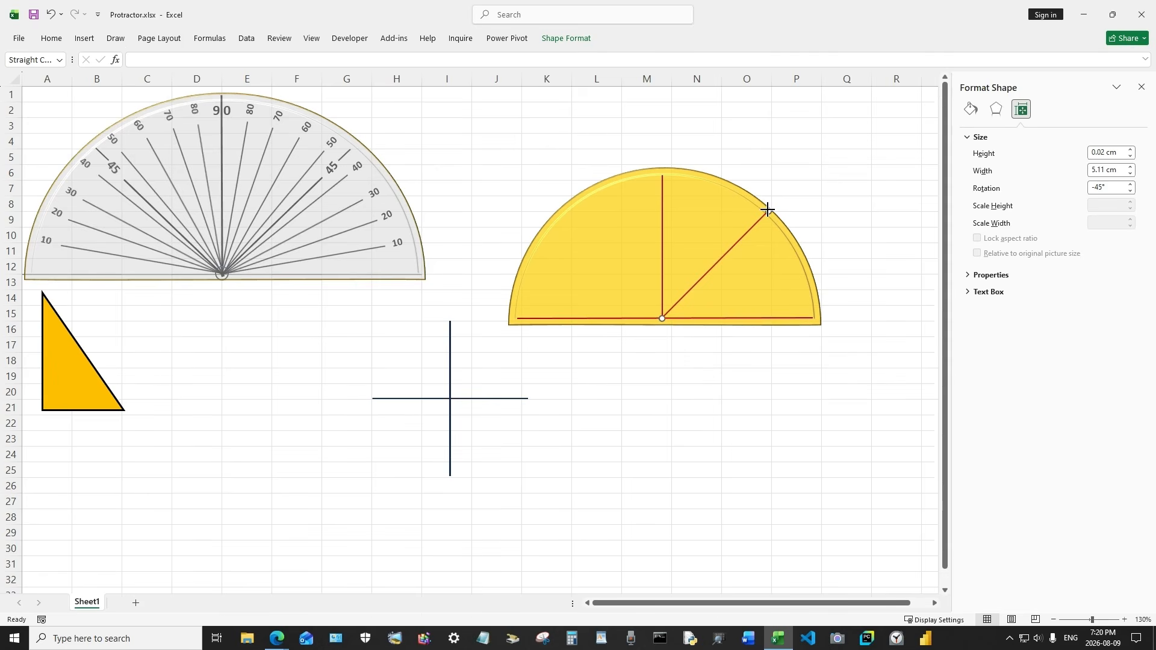
left_click_drag(767, 209, 766, 215)
left_click(847, 206)
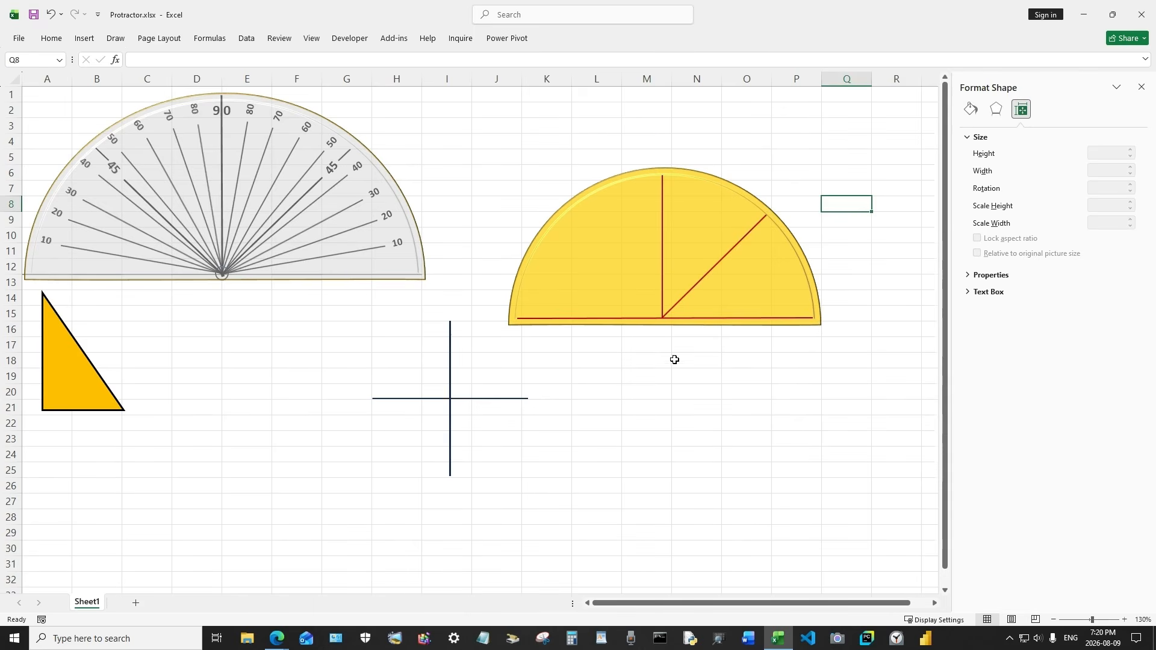
Move the cross marker to just below the base centre and set its rotation to -10°
left_click_drag(452, 398, 660, 416)
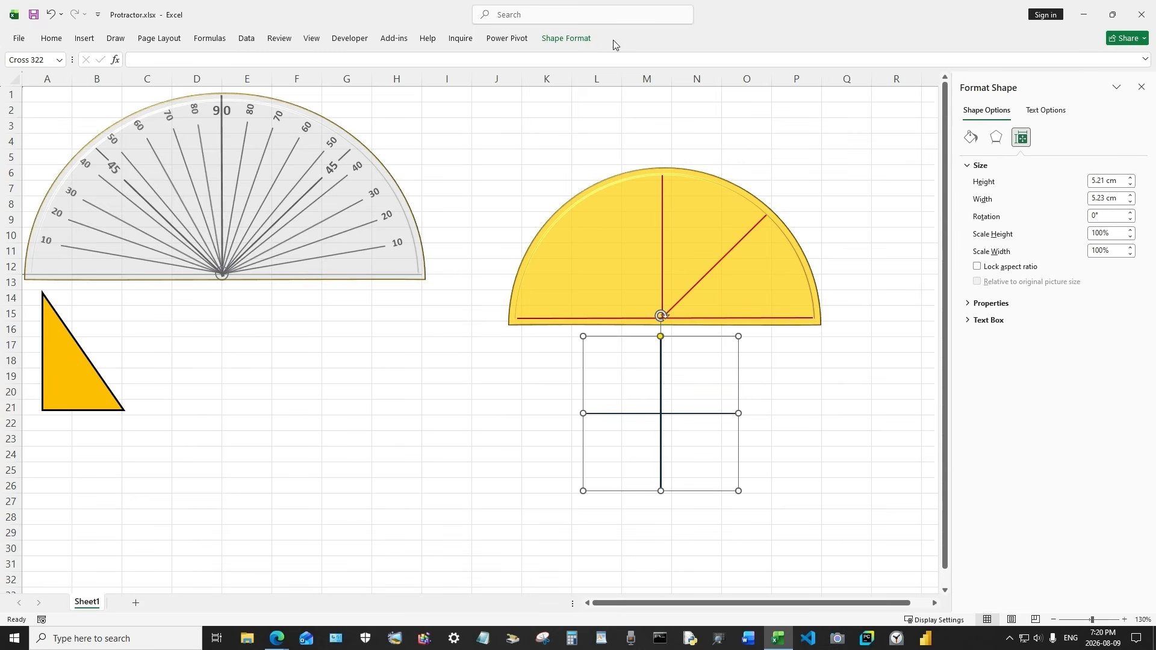
left_click(572, 42)
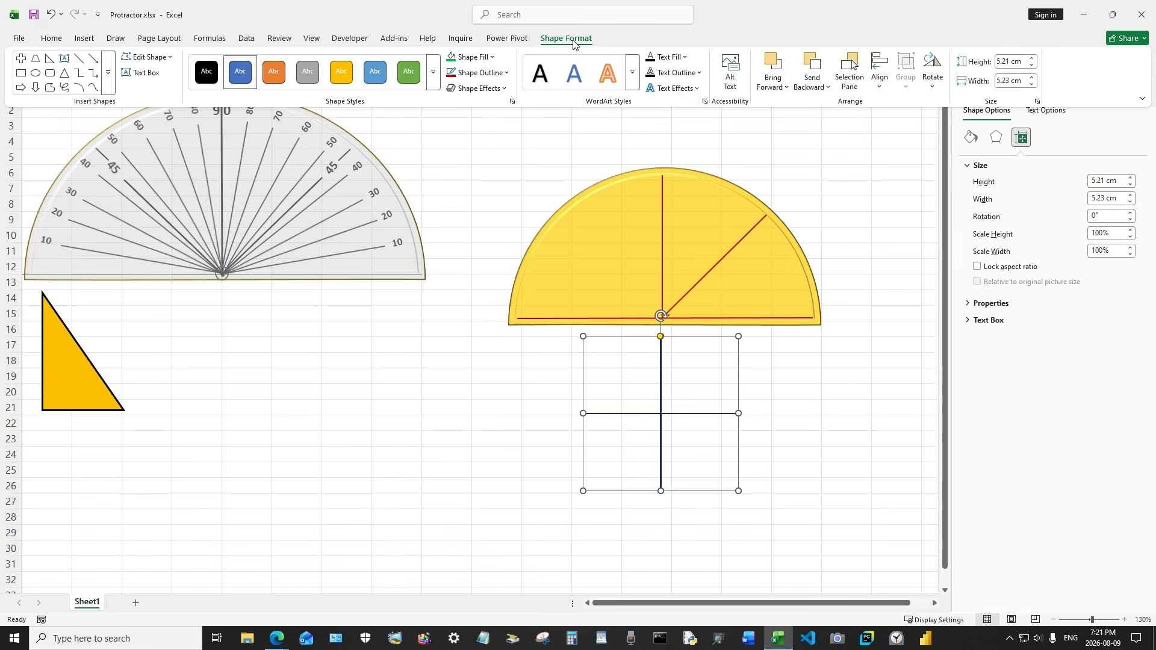
left_click(935, 87)
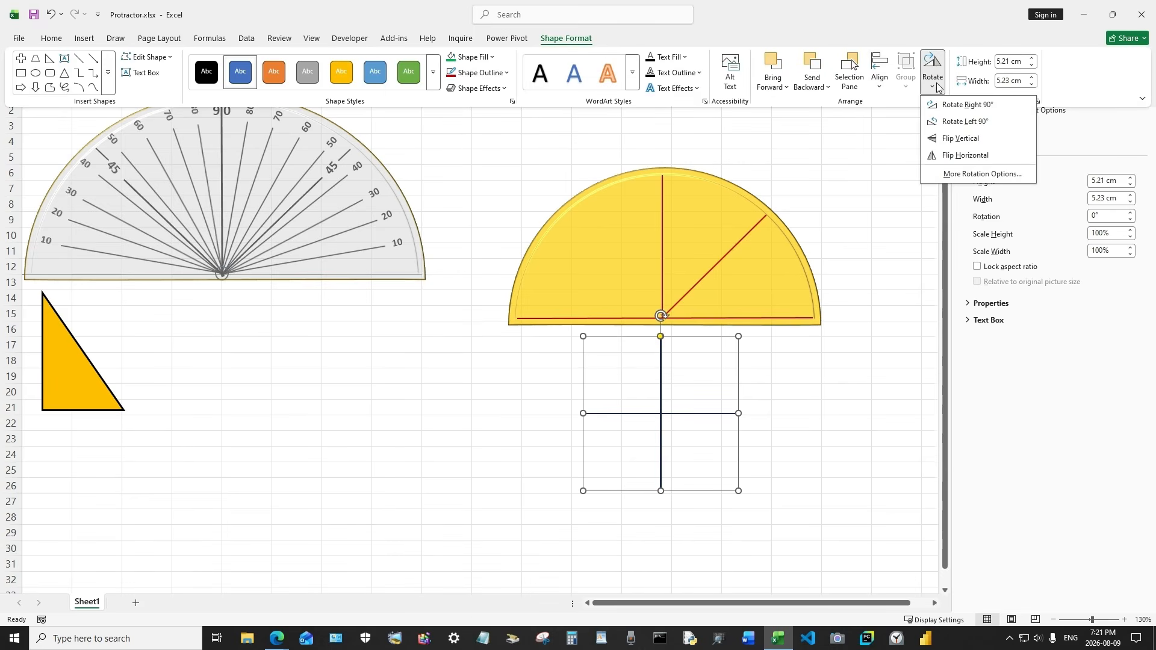
left_click(970, 174)
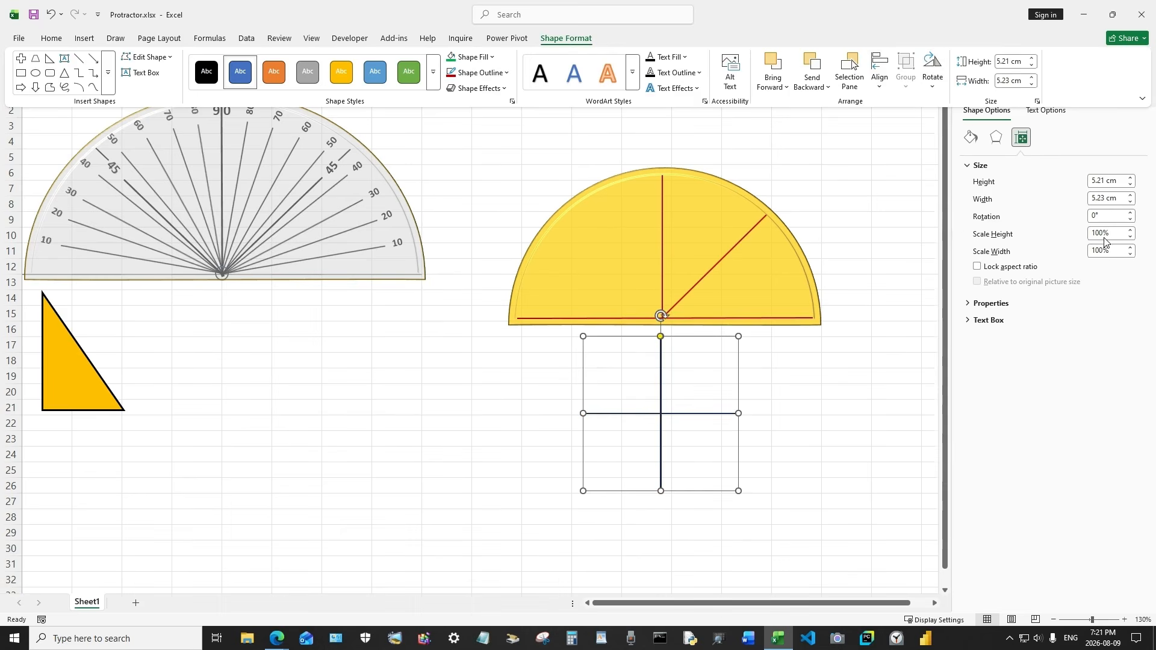
left_click(1131, 212)
left_click(1131, 213)
left_click(1130, 212)
left_click(1131, 213)
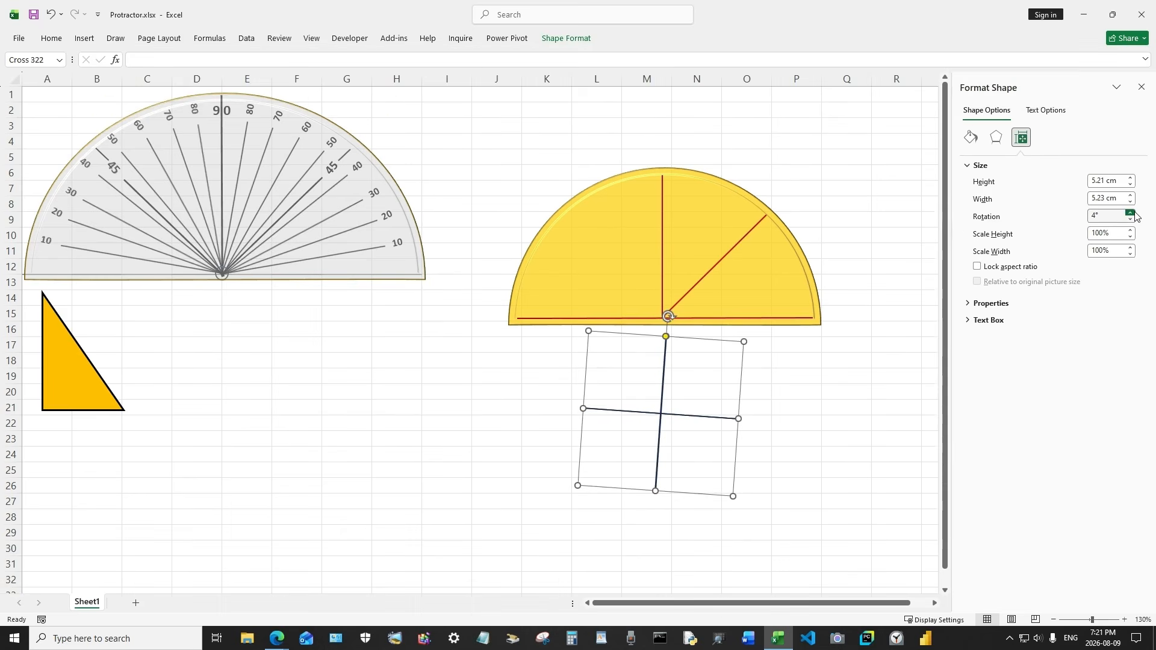
left_click_drag(1130, 219, 1131, 220)
left_click(1131, 214)
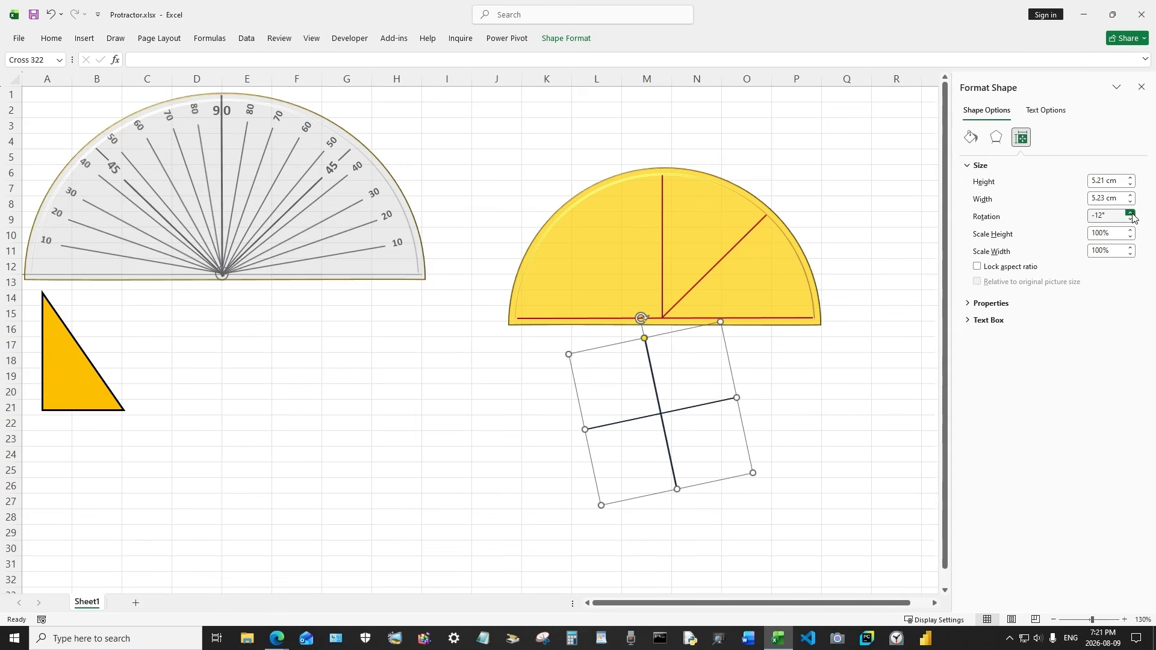
left_click(1131, 214)
left_click(1130, 214)
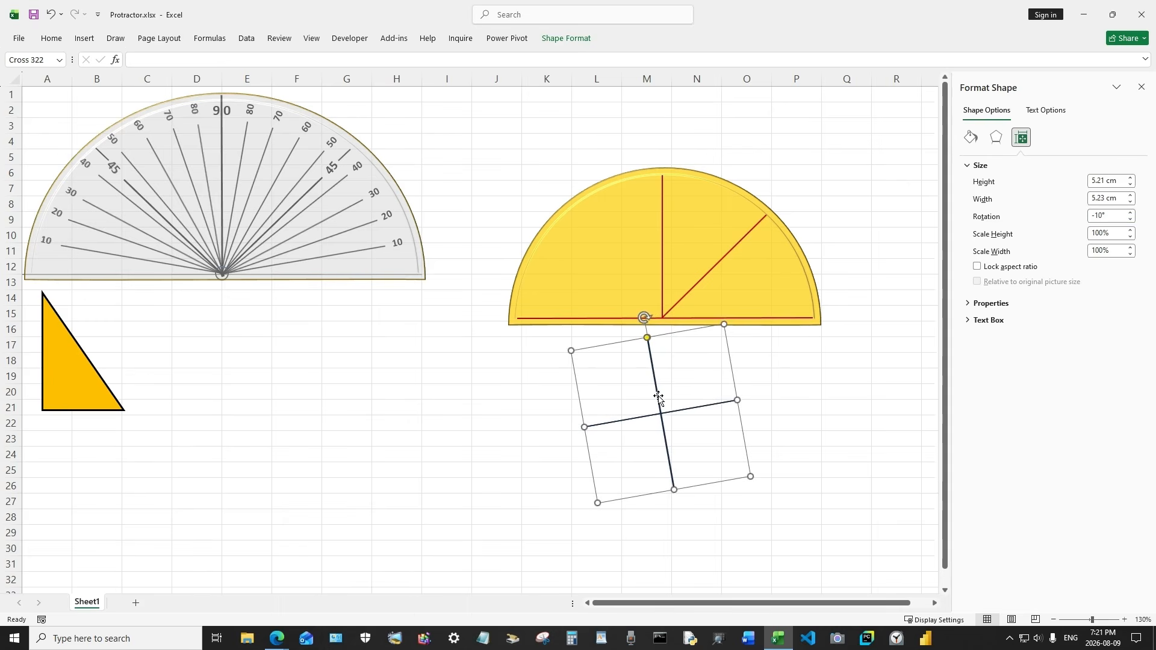
Move the cross aside, paste another copy of the red line and stretch it from the base centre to the arc at about 10°
left_click_drag(655, 396, 470, 392)
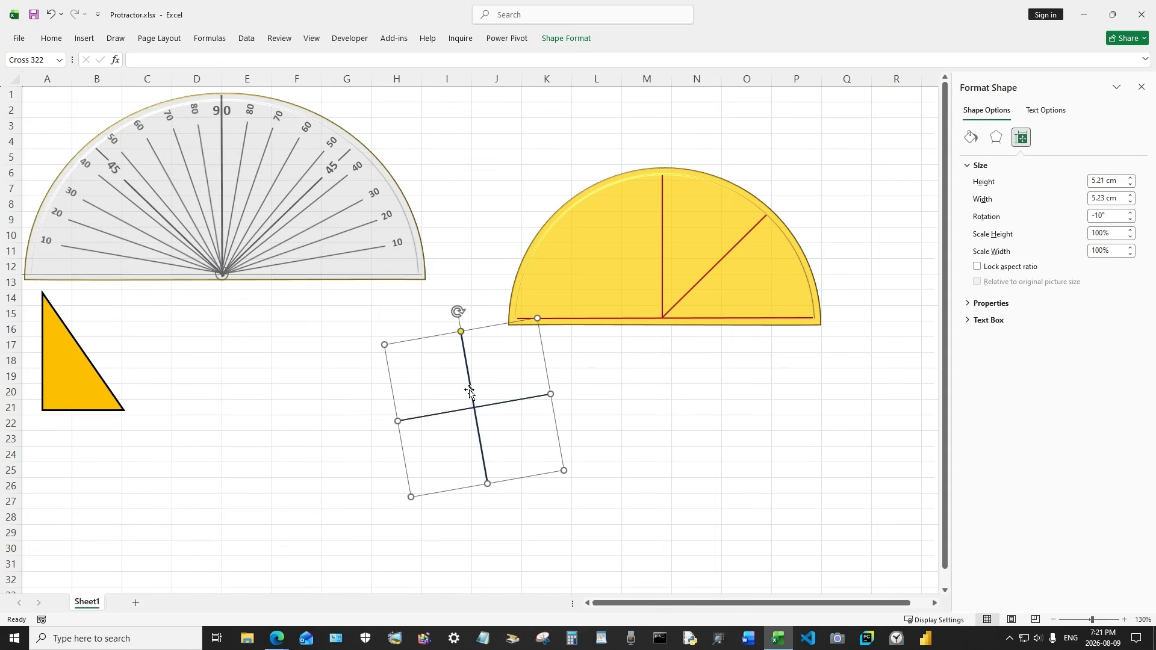
right_click(705, 377)
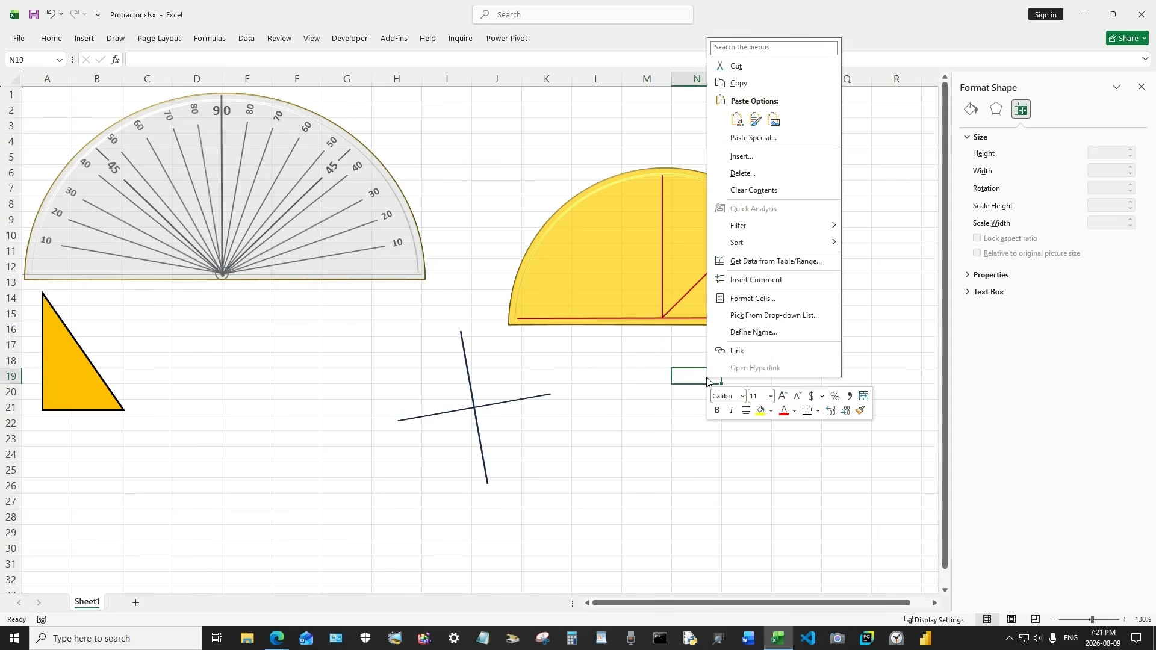
left_click(735, 121)
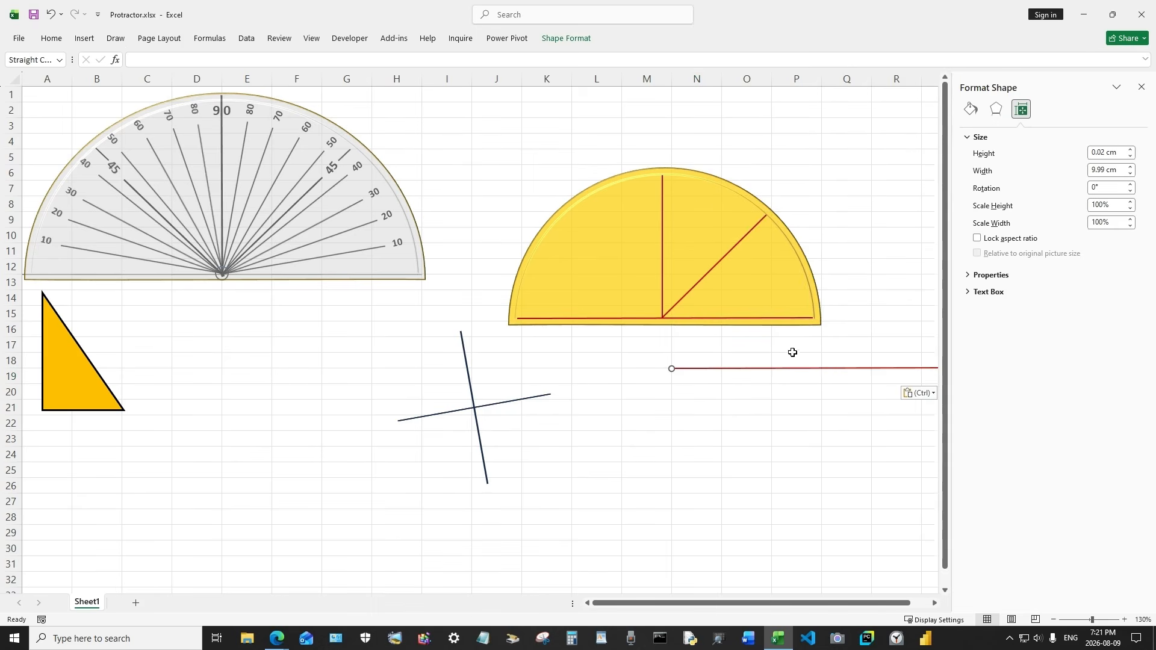
left_click_drag(828, 369, 768, 373)
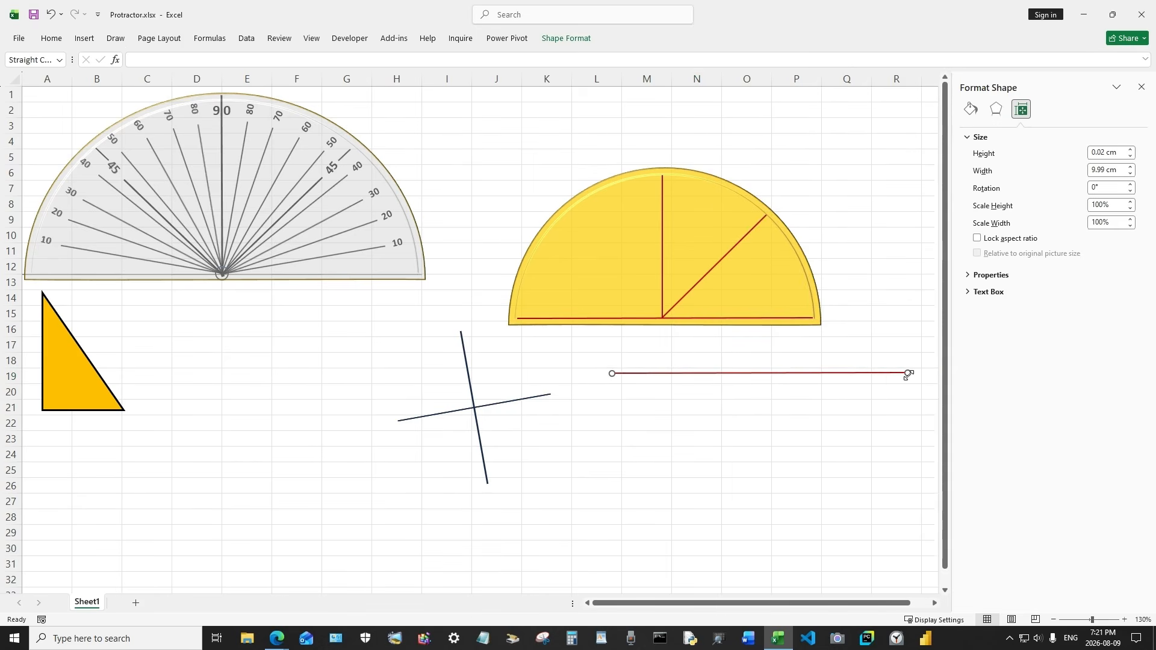
left_click_drag(908, 374, 807, 288)
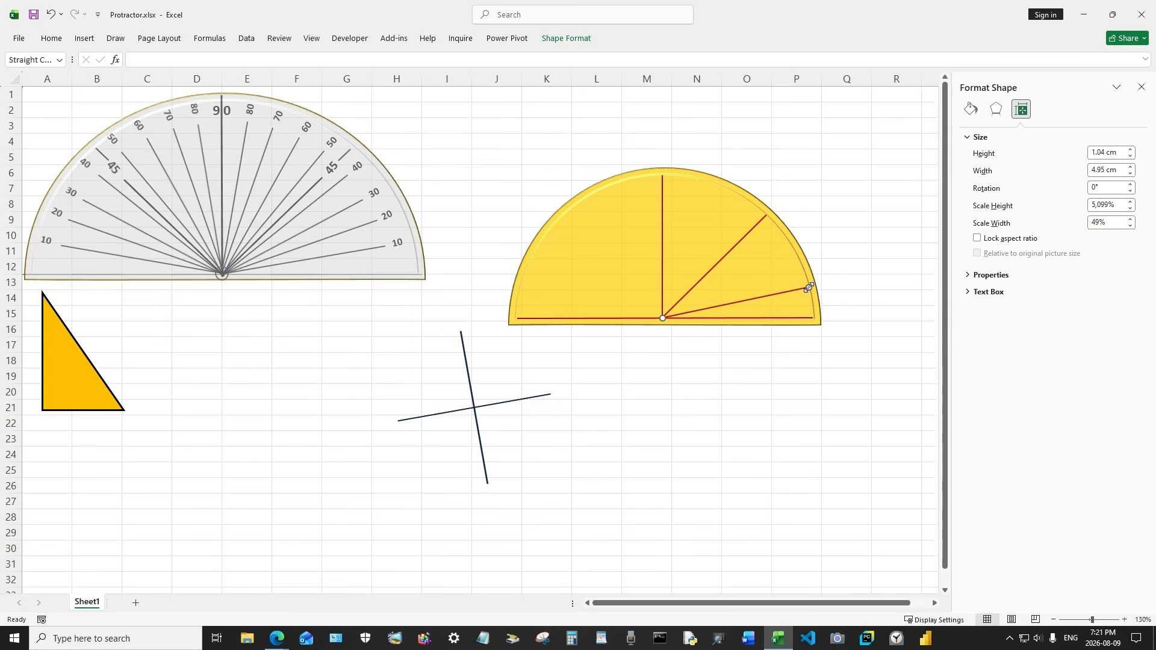
Align the new line with the cross's tilted arm as a guide, then move the cross away from the semicircle
left_click(726, 379)
left_click_drag(474, 410, 737, 305)
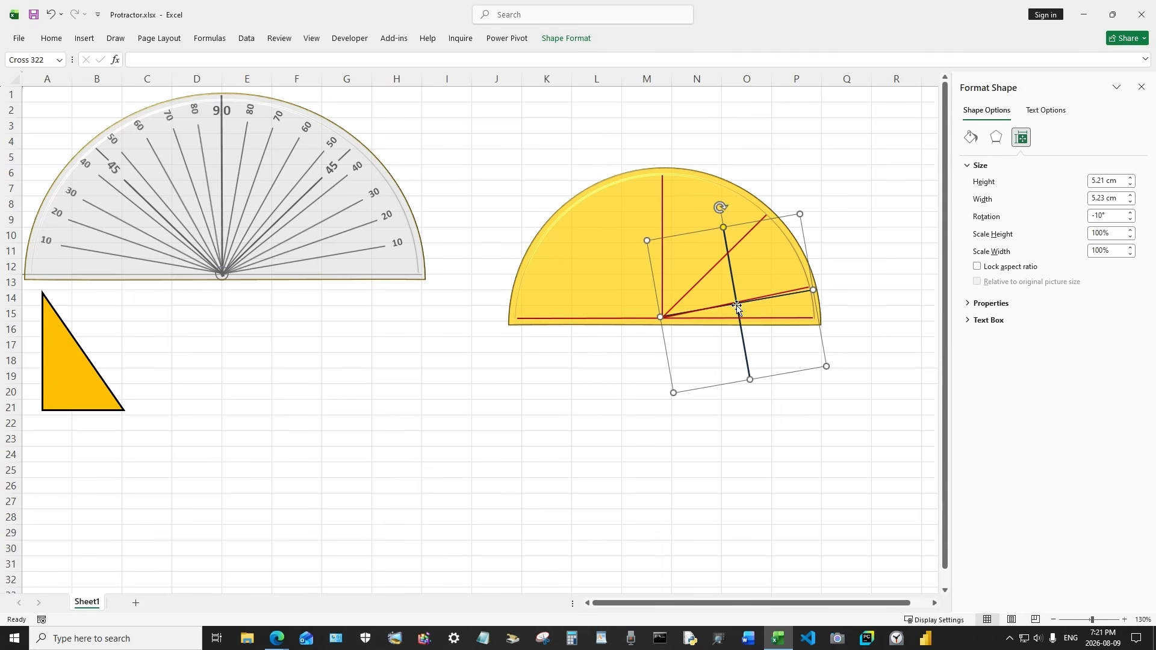
left_click(777, 294)
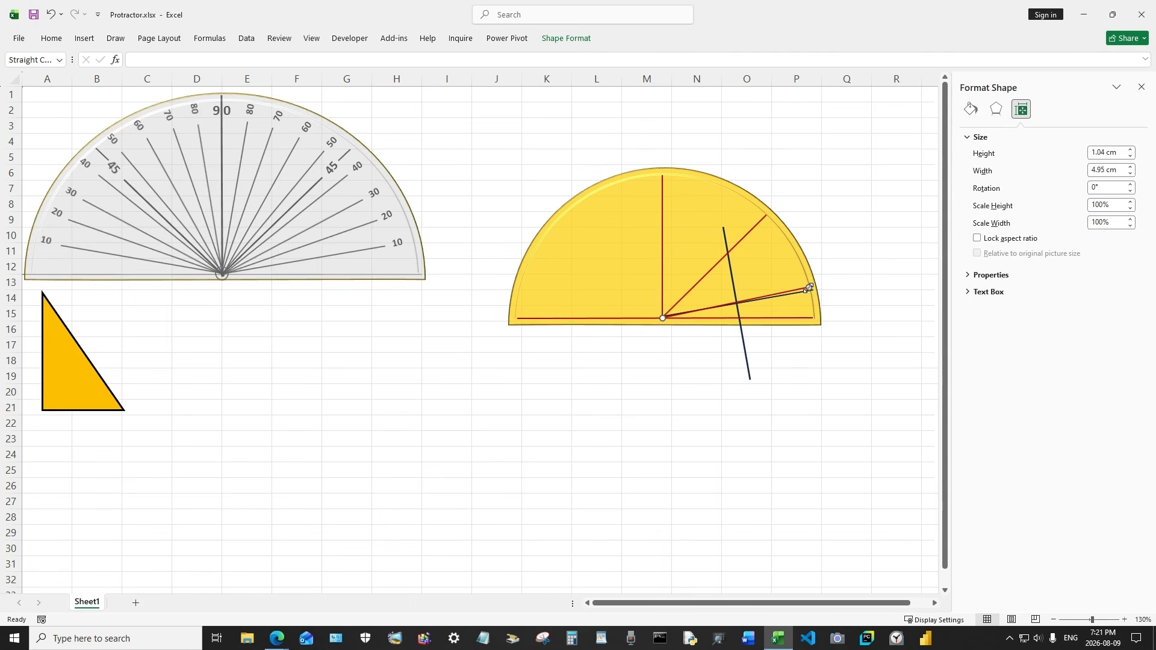
left_click_drag(808, 288, 813, 291)
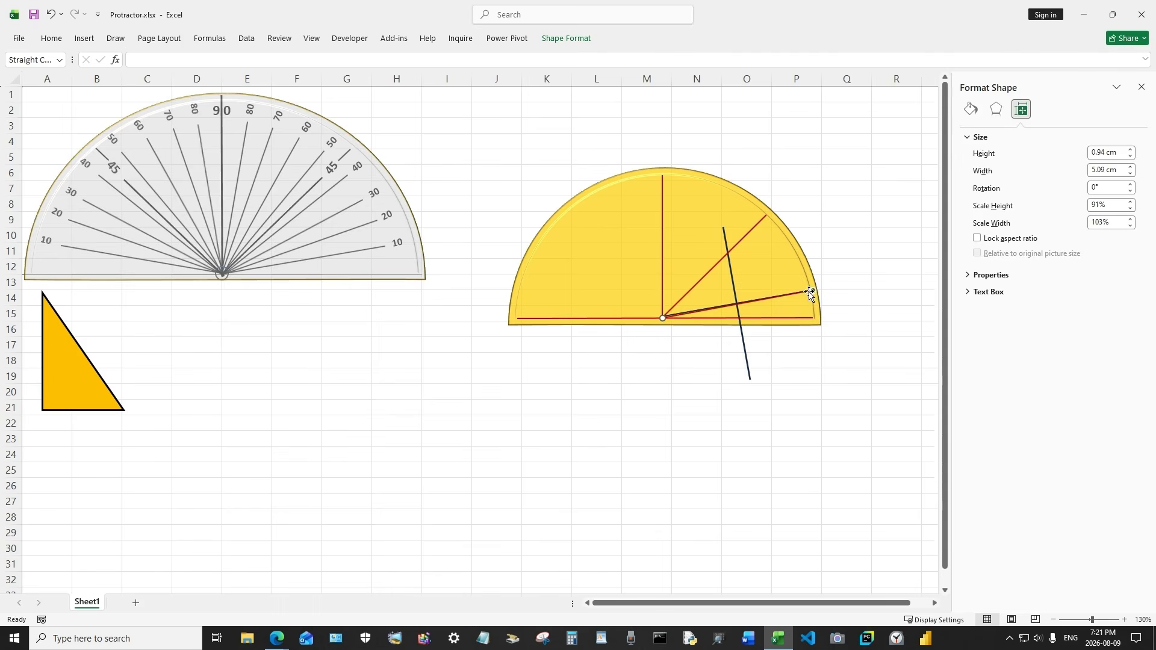
mouse_move(740, 346)
left_mouse_down()
mouse_move(575, 429)
mouse_move(742, 339)
left_mouse_up()
left_click(51, 14)
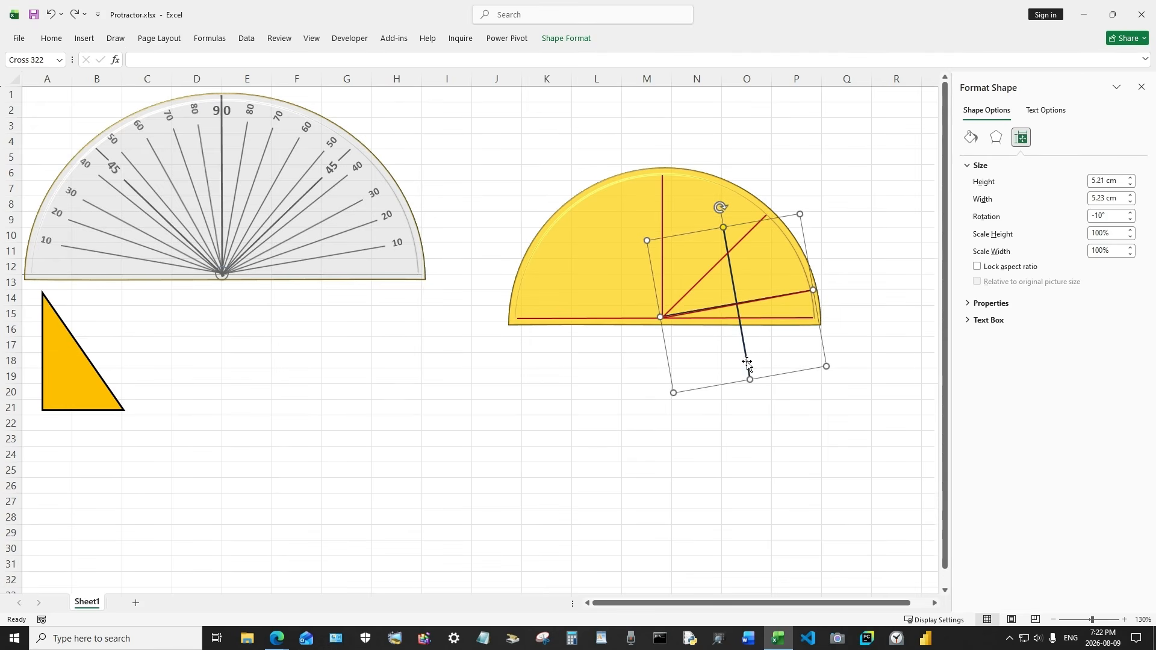
left_click(800, 407)
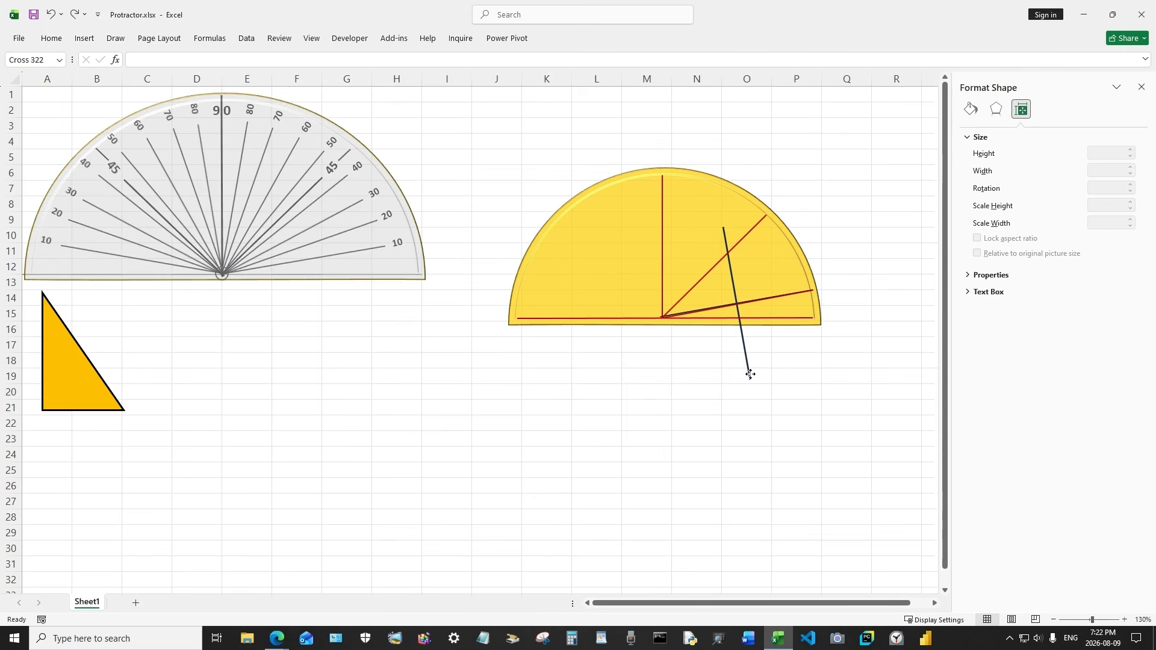
mouse_move(750, 375)
left_mouse_down()
mouse_move(733, 381)
mouse_move(746, 357)
mouse_move(747, 377)
left_mouse_up()
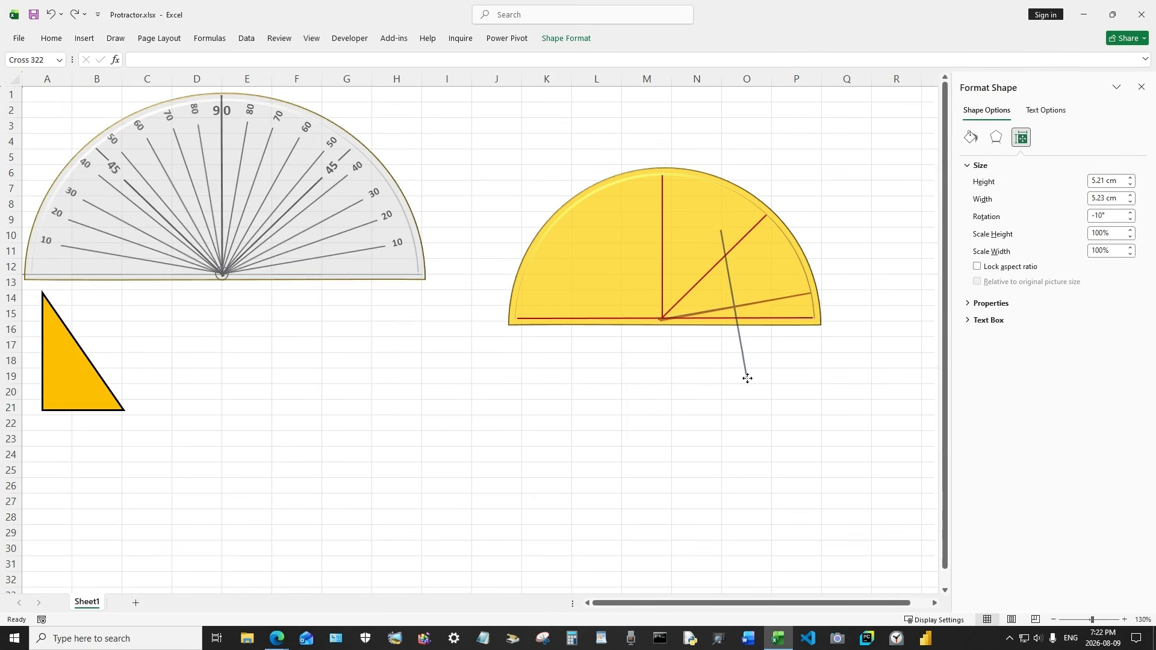
left_click(759, 304)
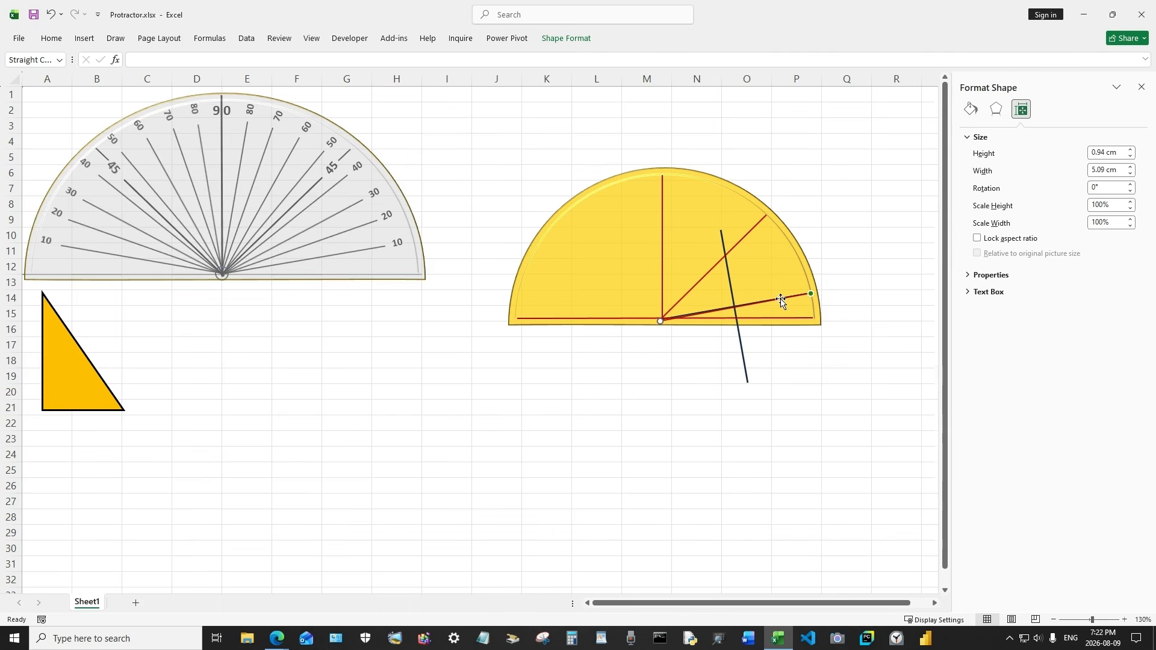
mouse_move(776, 301)
left_mouse_down()
mouse_move(803, 282)
mouse_move(778, 297)
left_mouse_up()
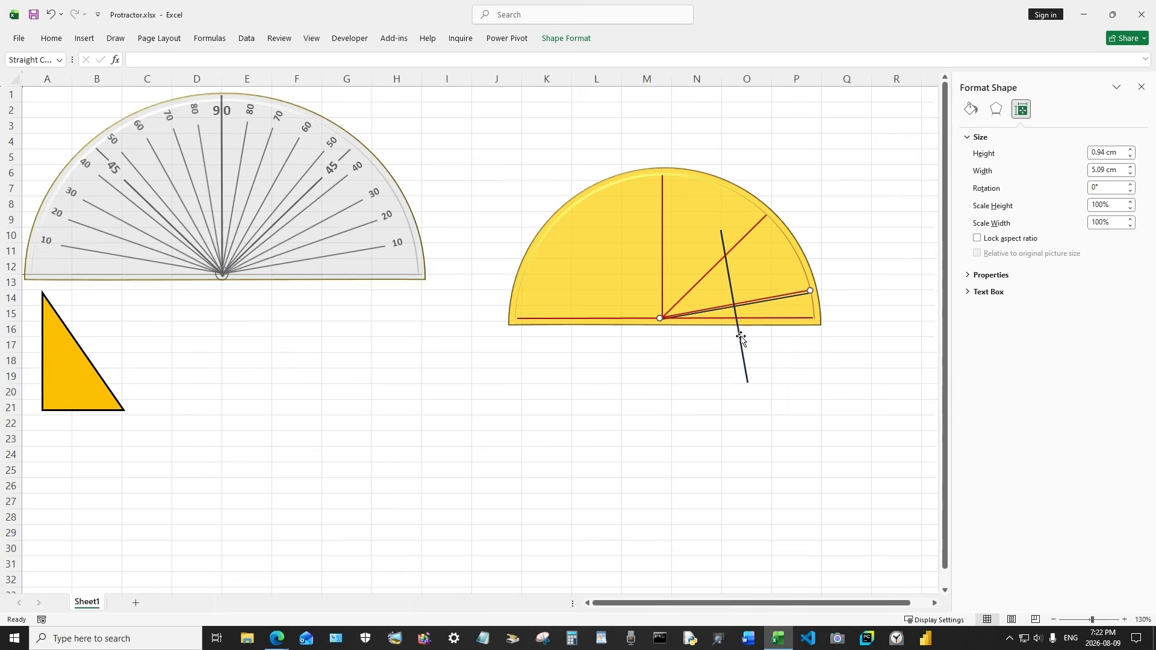
left_click_drag(741, 332, 510, 411)
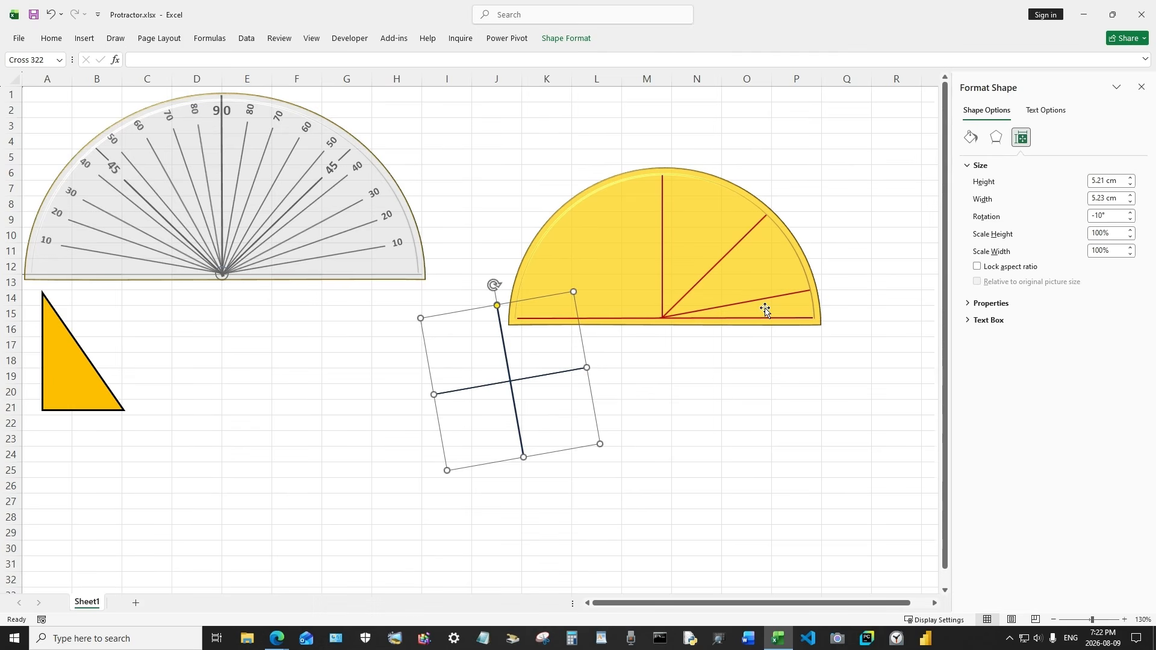
Shorten the 10° line so its outer end sits just inside the arc
left_click(805, 292)
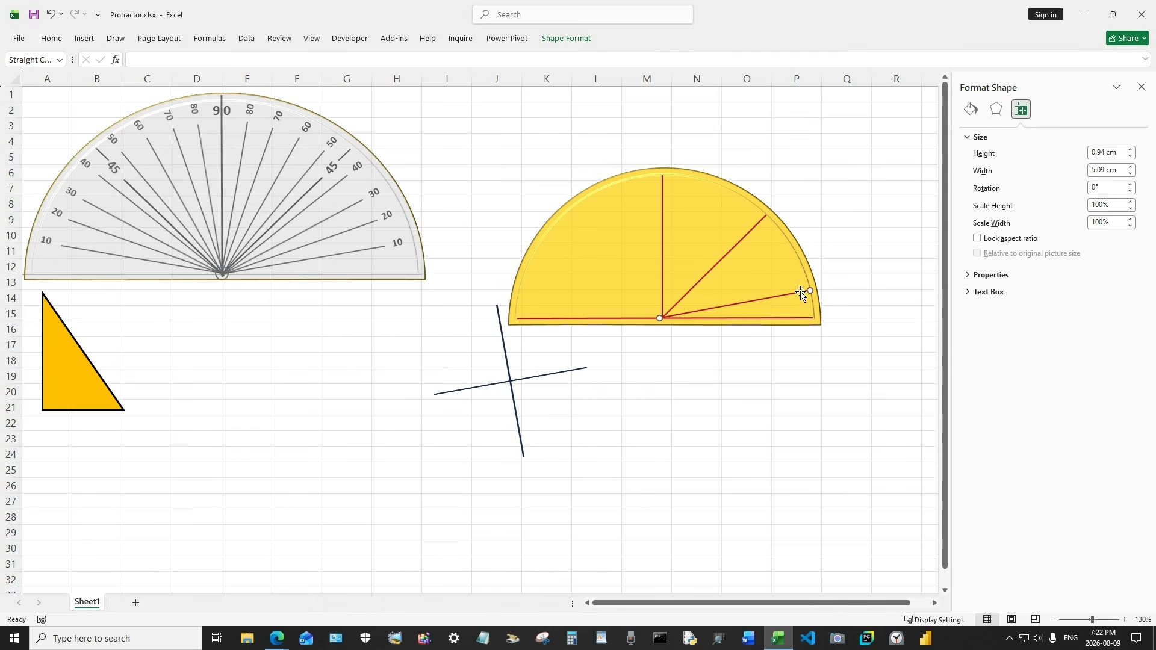
left_click_drag(807, 291, 793, 295)
left_click(796, 219)
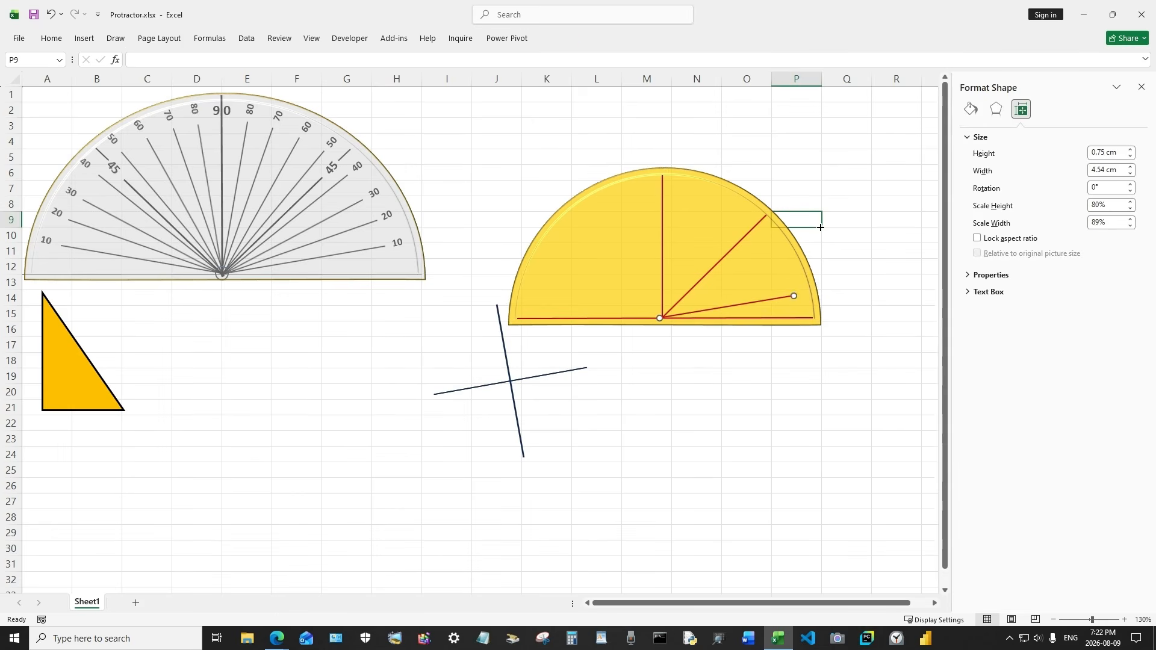
Draw a text box below the semicircle containing the label 10
left_click(85, 38)
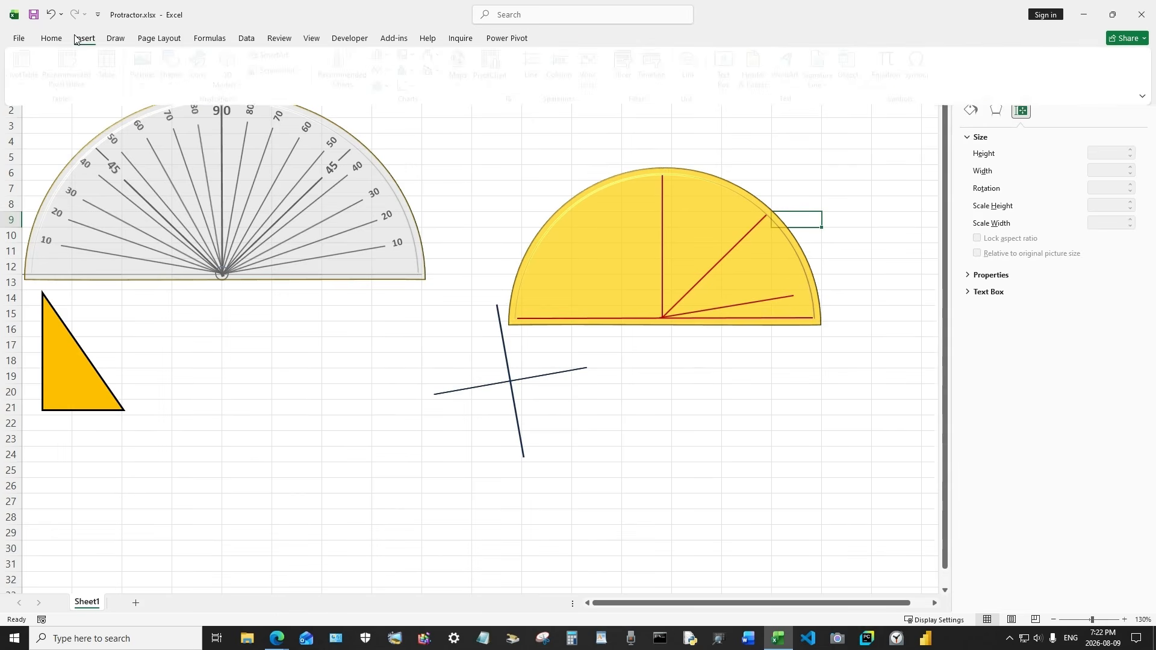
left_click(178, 69)
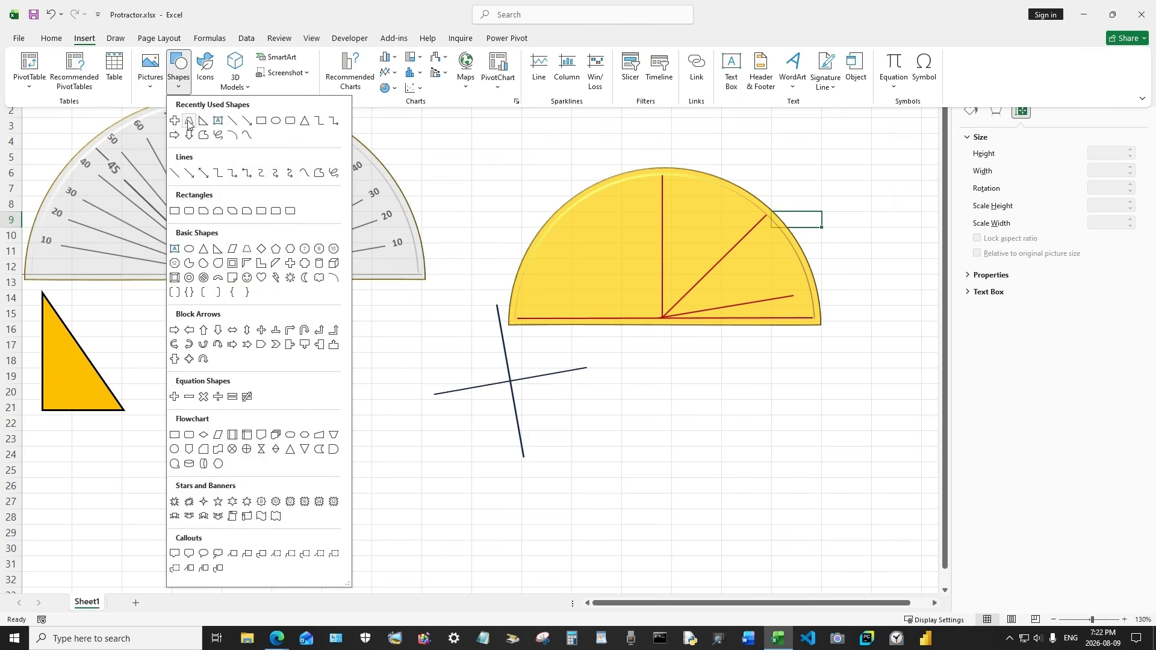
left_click(219, 125)
left_click_drag(659, 349, 723, 394)
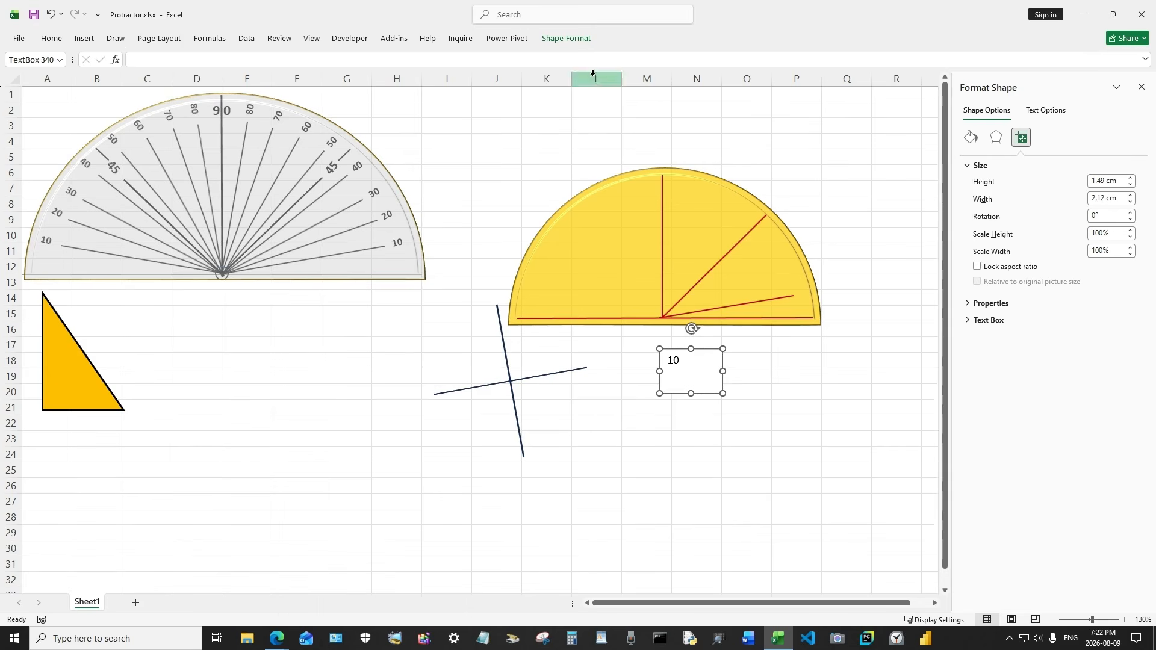
Give the text box no outline and no fill
left_click(583, 40)
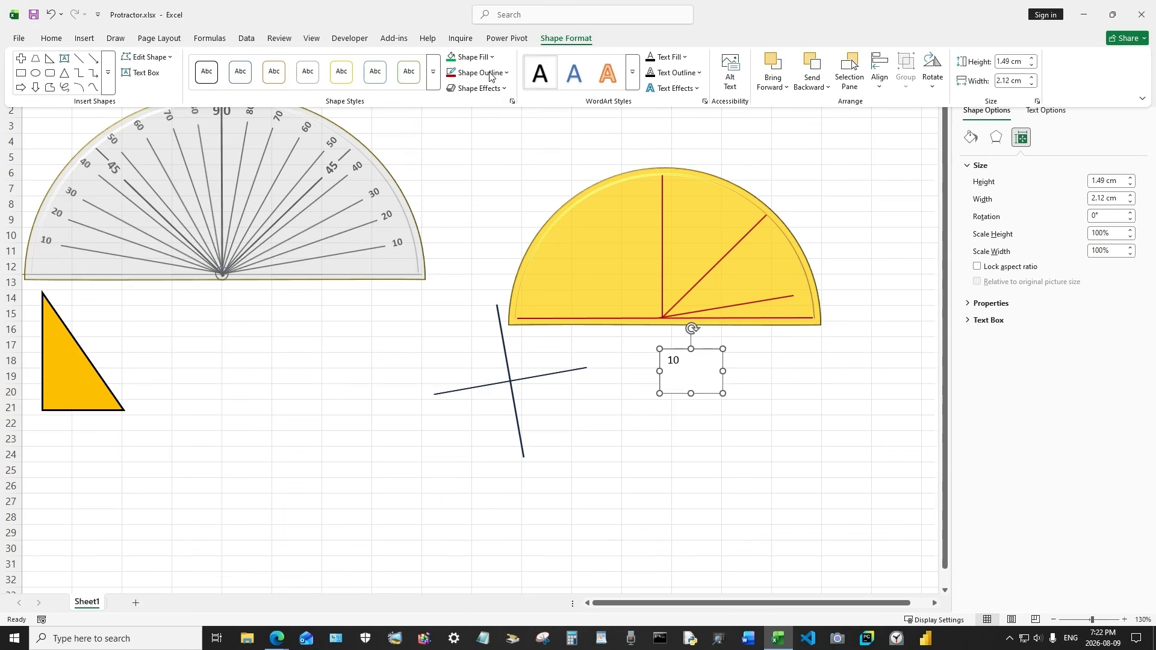
left_click(488, 73)
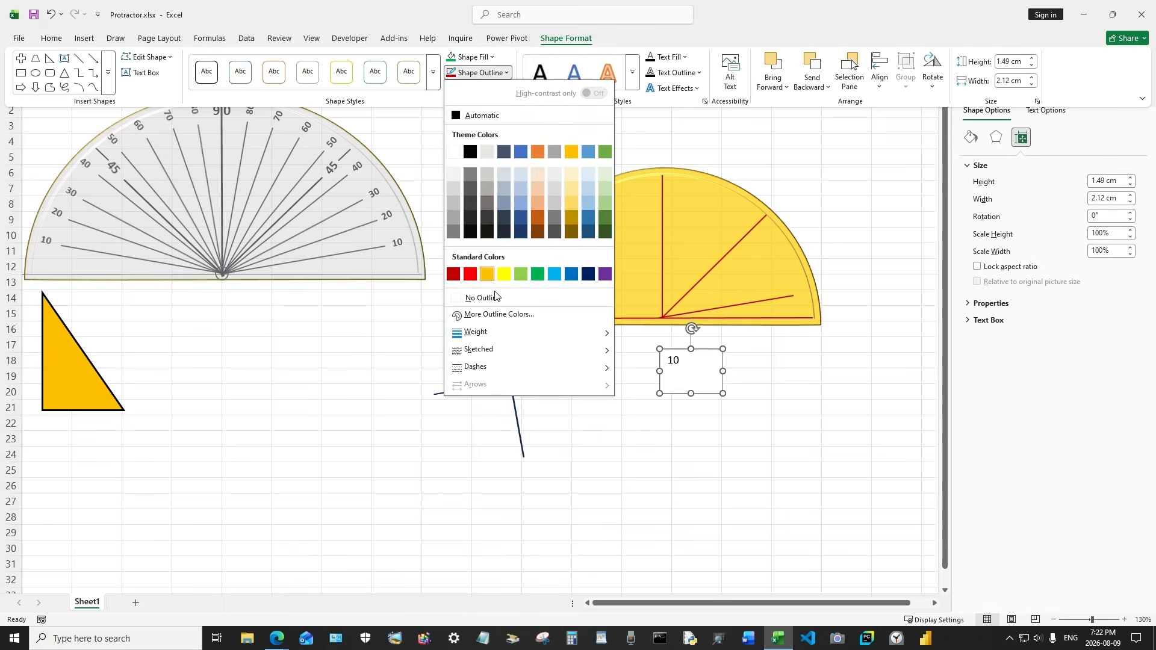
left_click(495, 298)
left_click(489, 58)
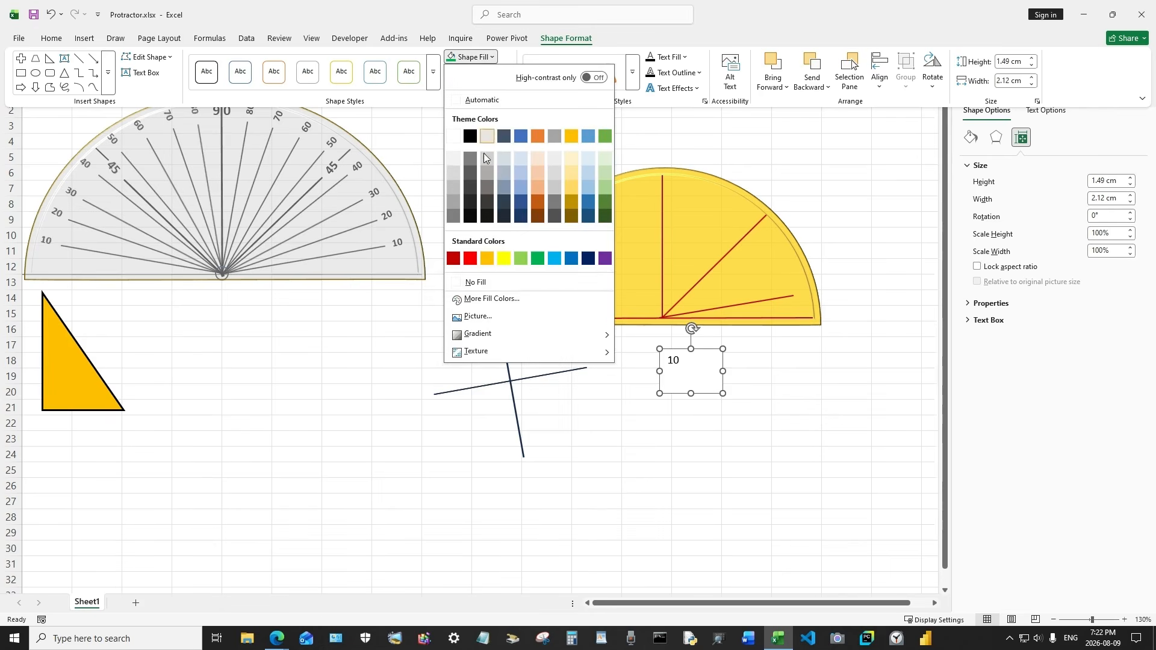
left_click(475, 283)
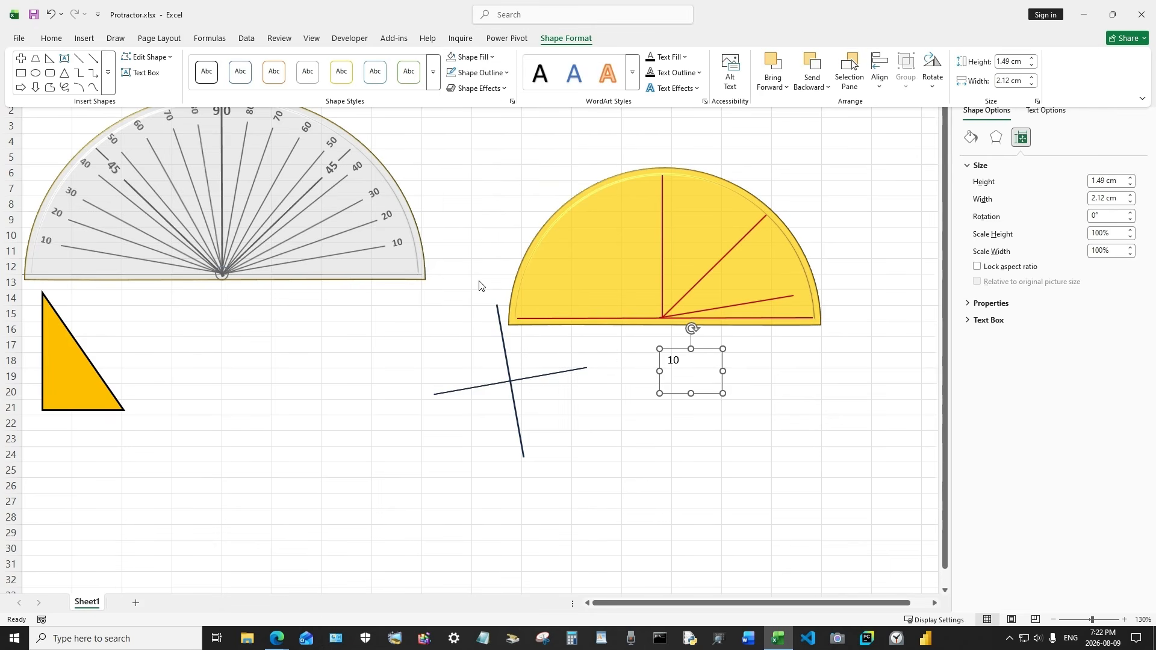
Set the label text 10 to font size 9 and make it bold
left_click(667, 362)
left_click_drag(680, 361, 665, 363)
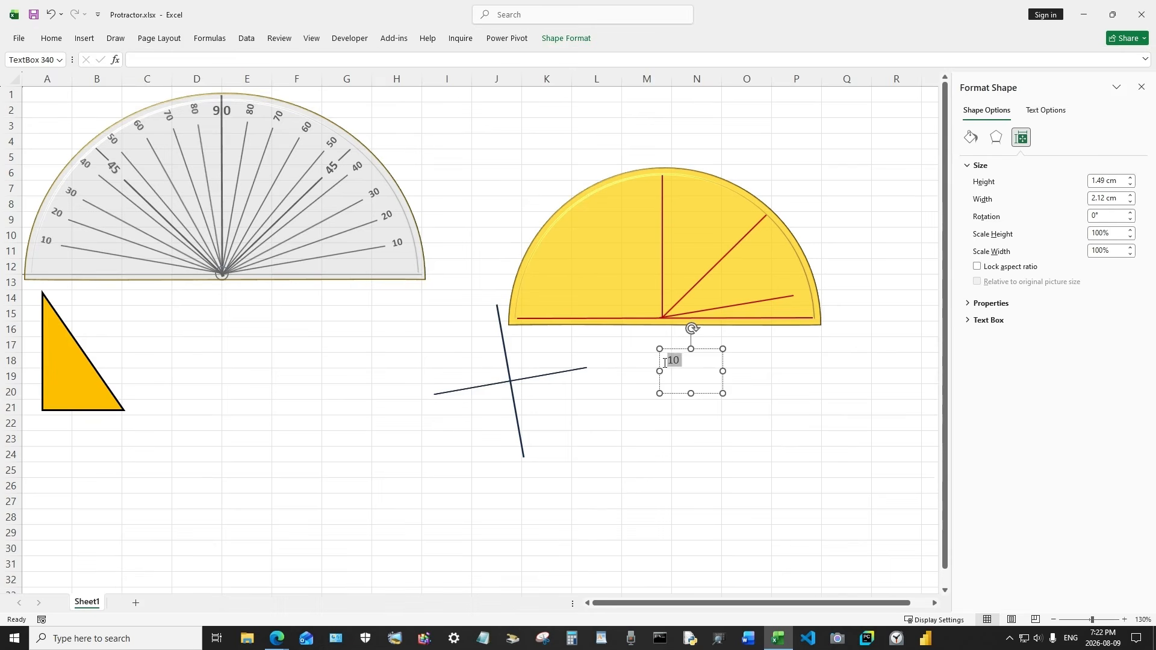
left_click(728, 329)
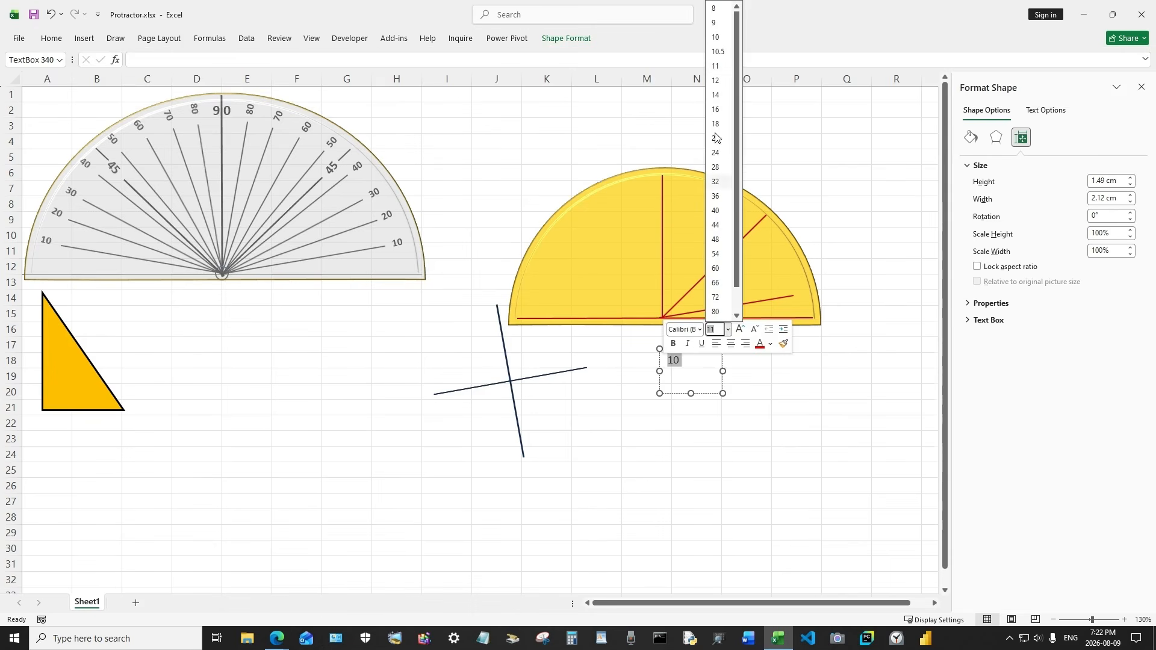
left_click(715, 22)
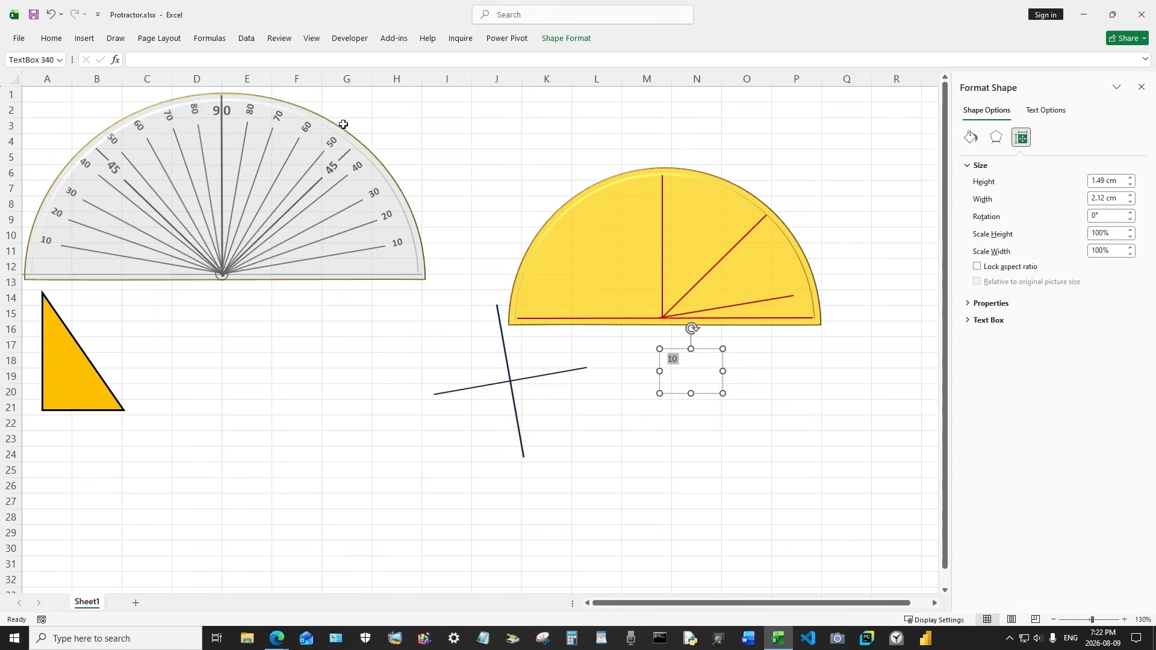
left_click(680, 359)
double_click(680, 359)
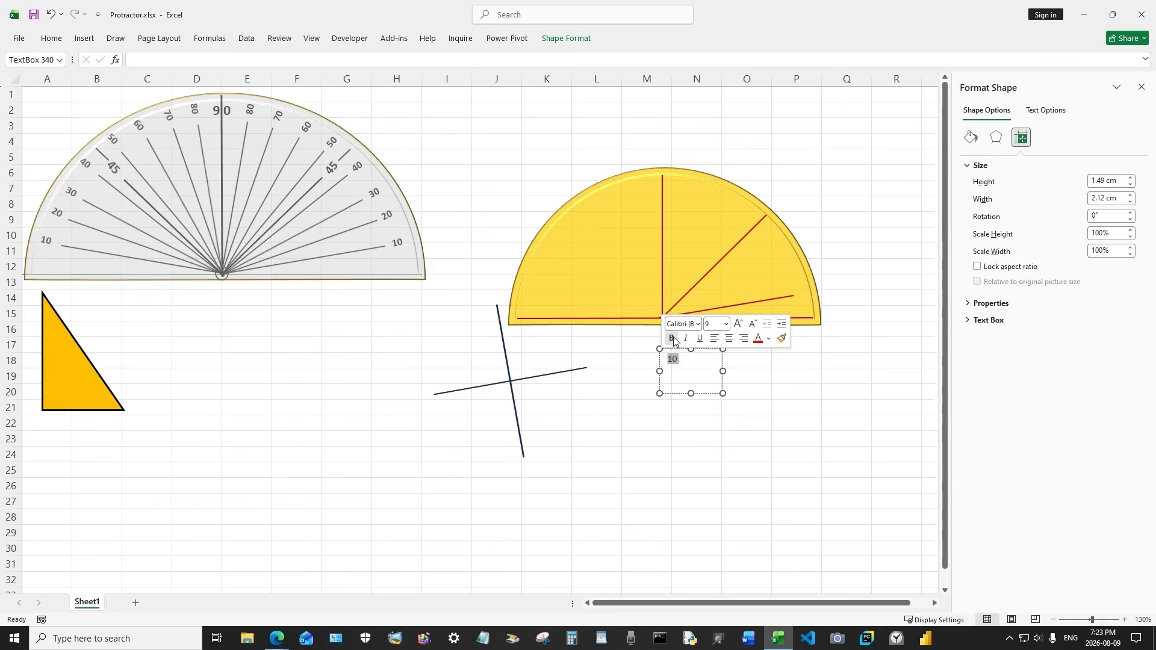
left_click(672, 338)
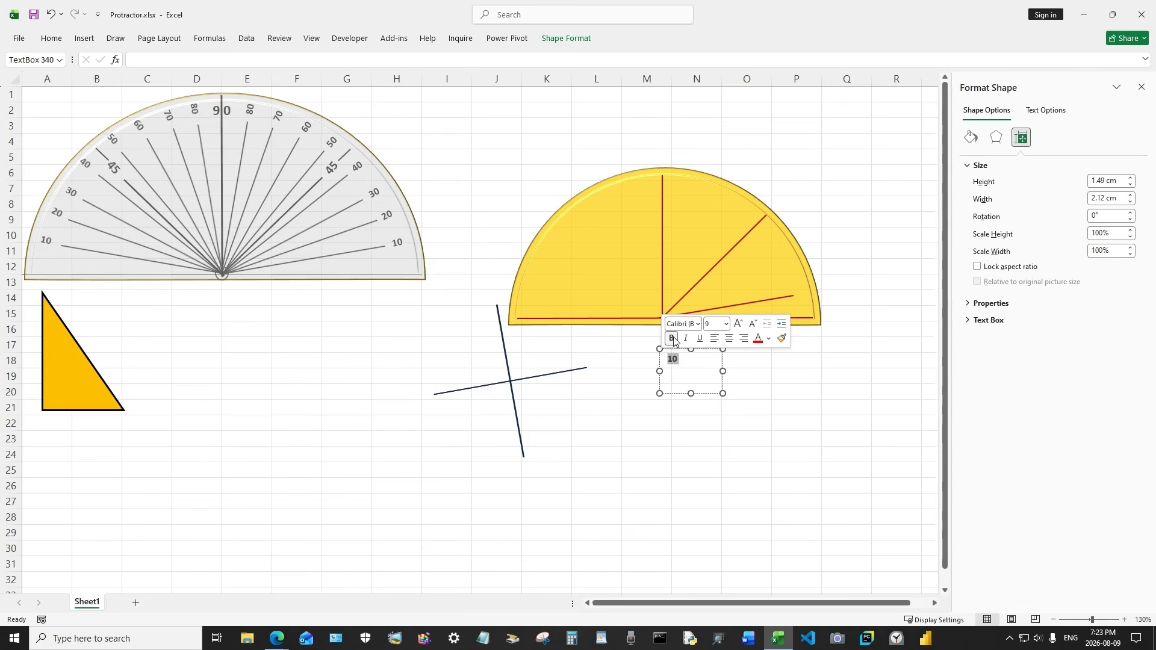
Shrink the 10 label and place it just inside the arc at the outer end of the 10° line
left_click(48, 39)
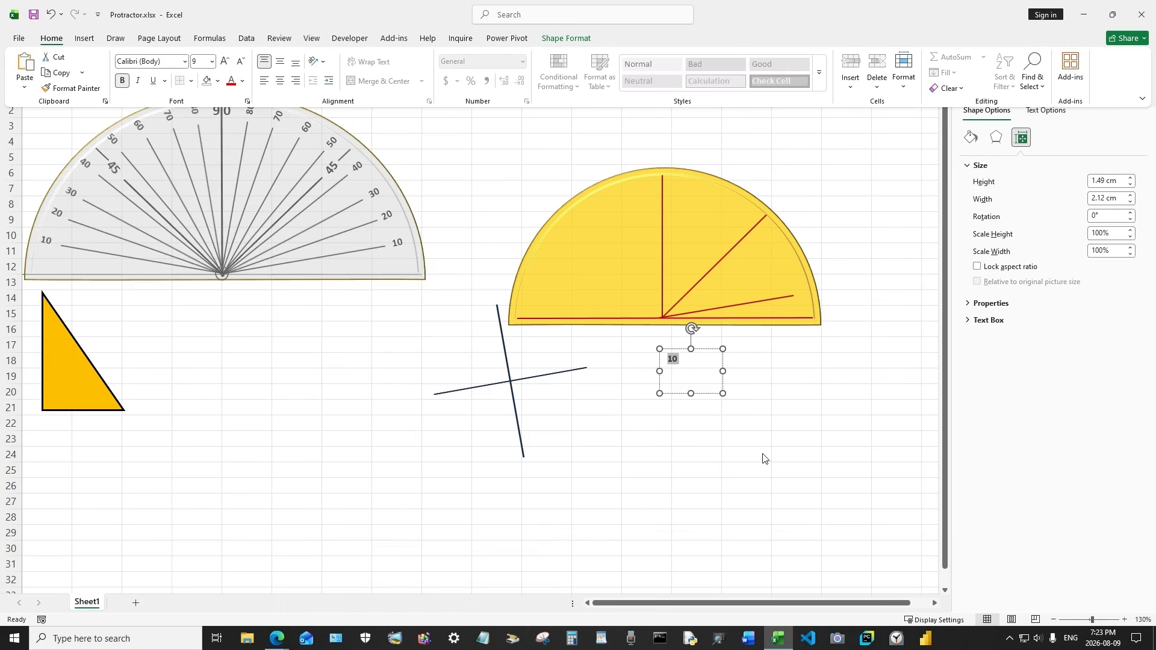
left_click(776, 465)
left_click_drag(723, 393, 811, 307)
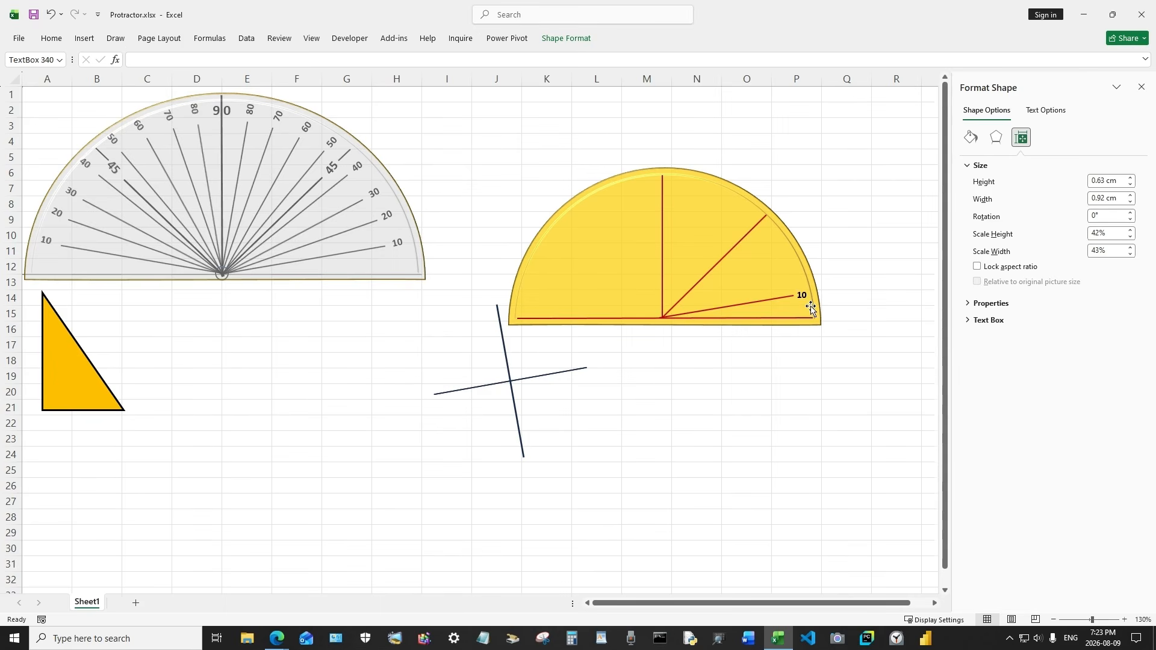
left_click_drag(808, 267, 805, 266)
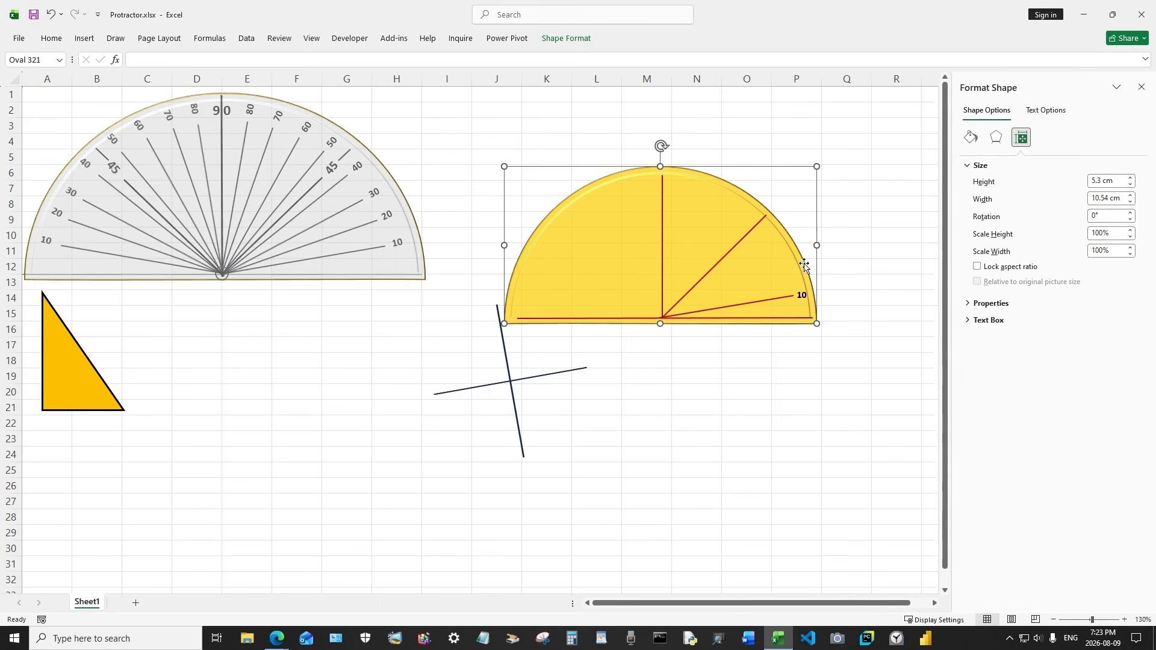
left_click(51, 14)
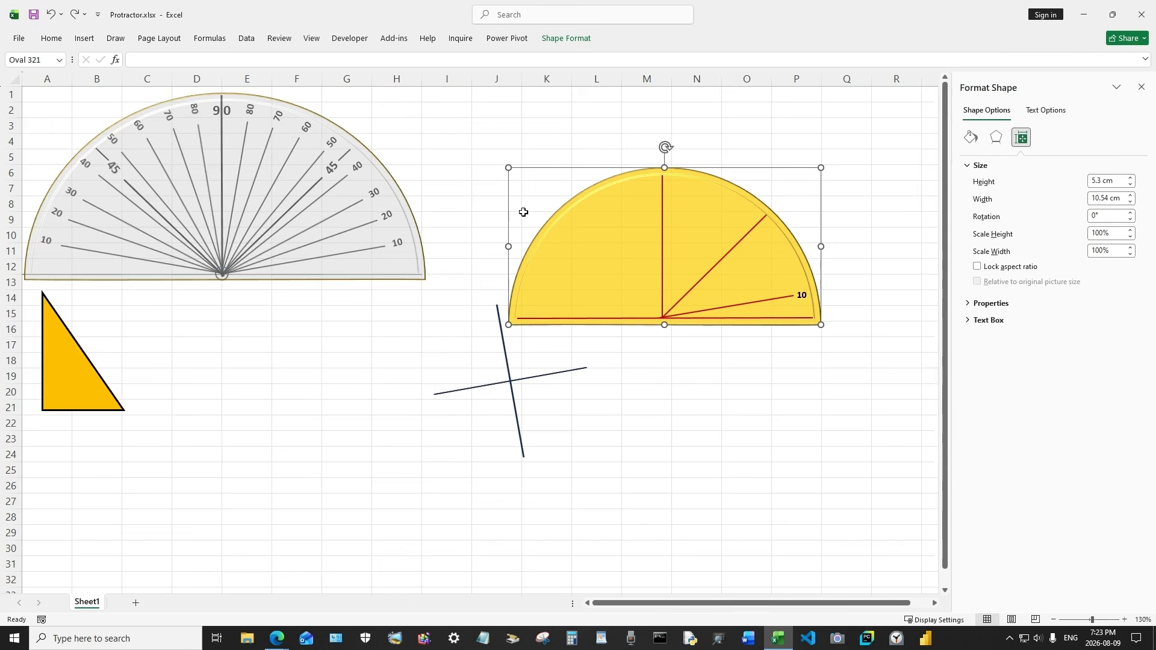
left_click(804, 297)
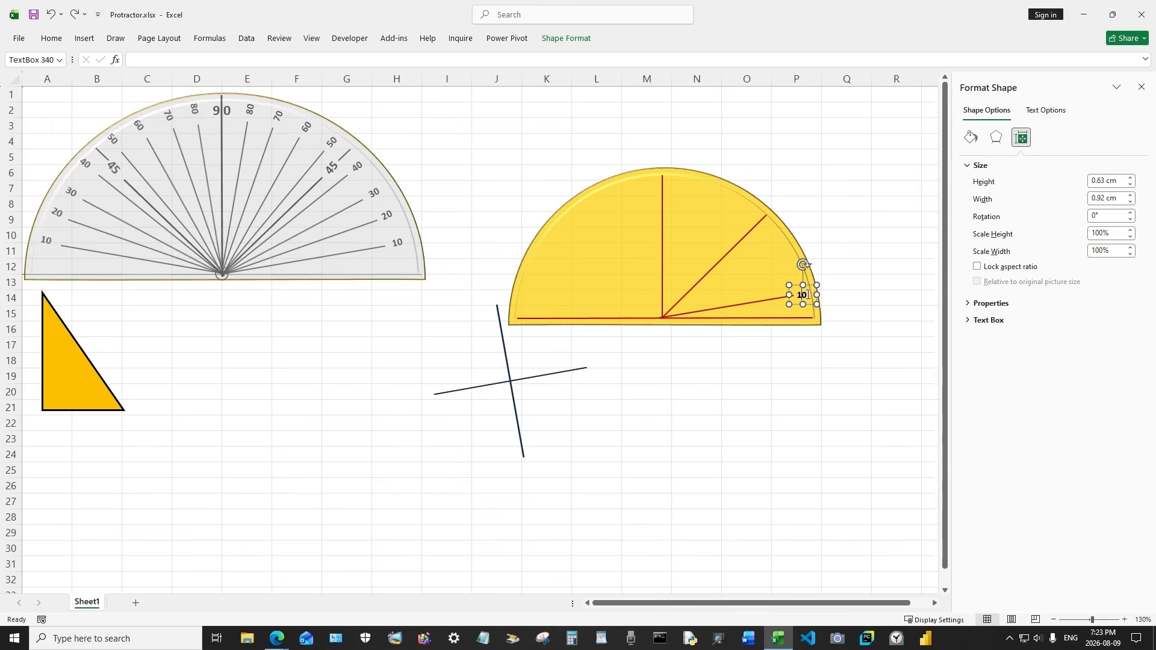
left_click_drag(802, 263, 793, 290)
left_click(848, 261)
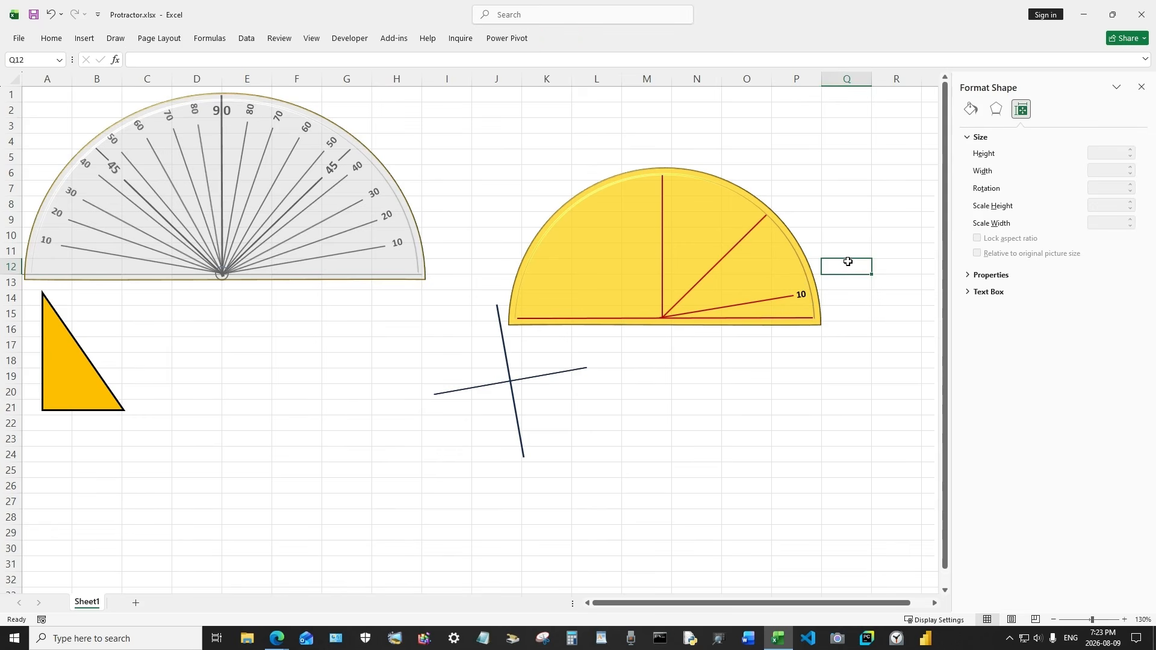
left_click(855, 326)
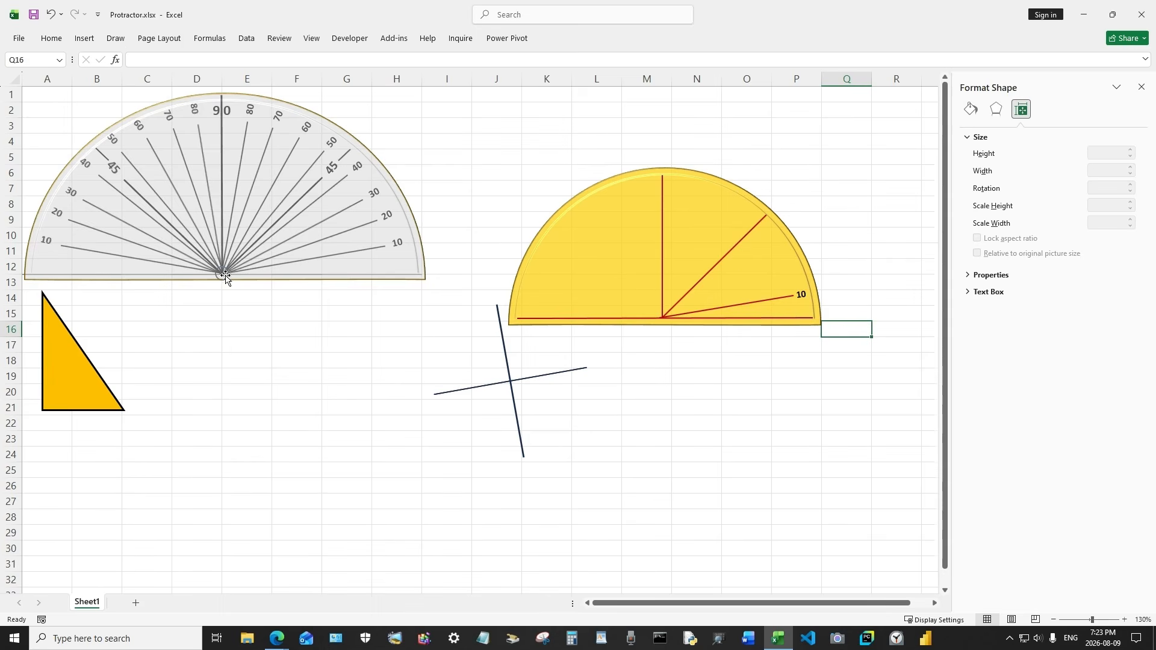
left_click(645, 378)
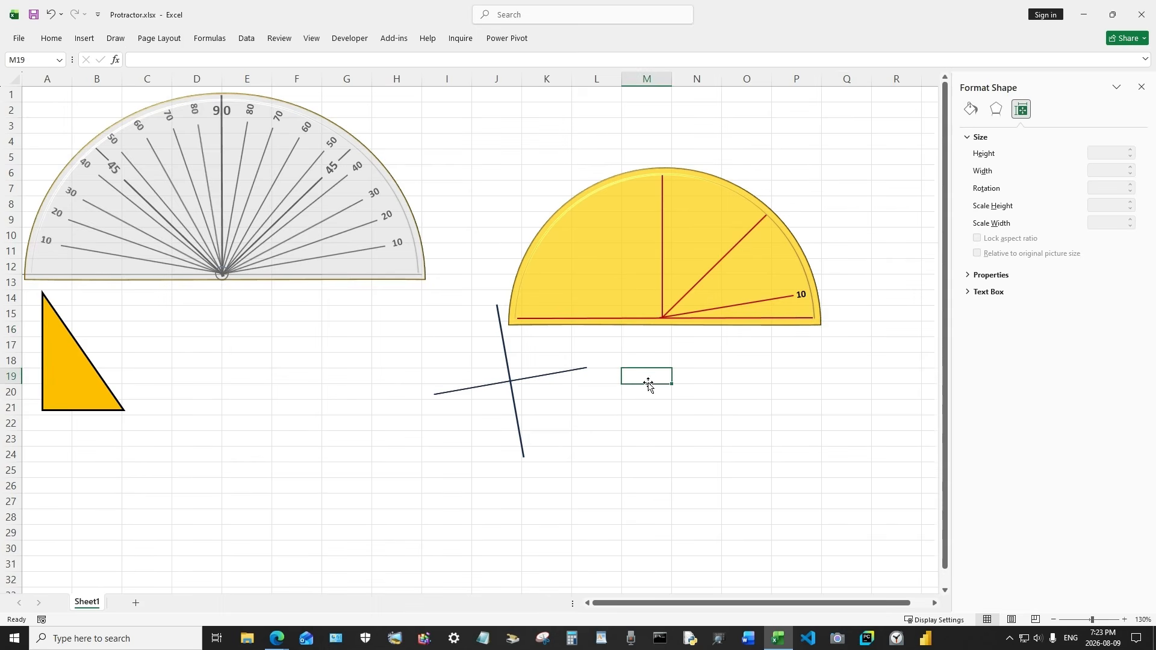
Draw a small circle about 0.35 cm across below the semicircle
left_click(84, 38)
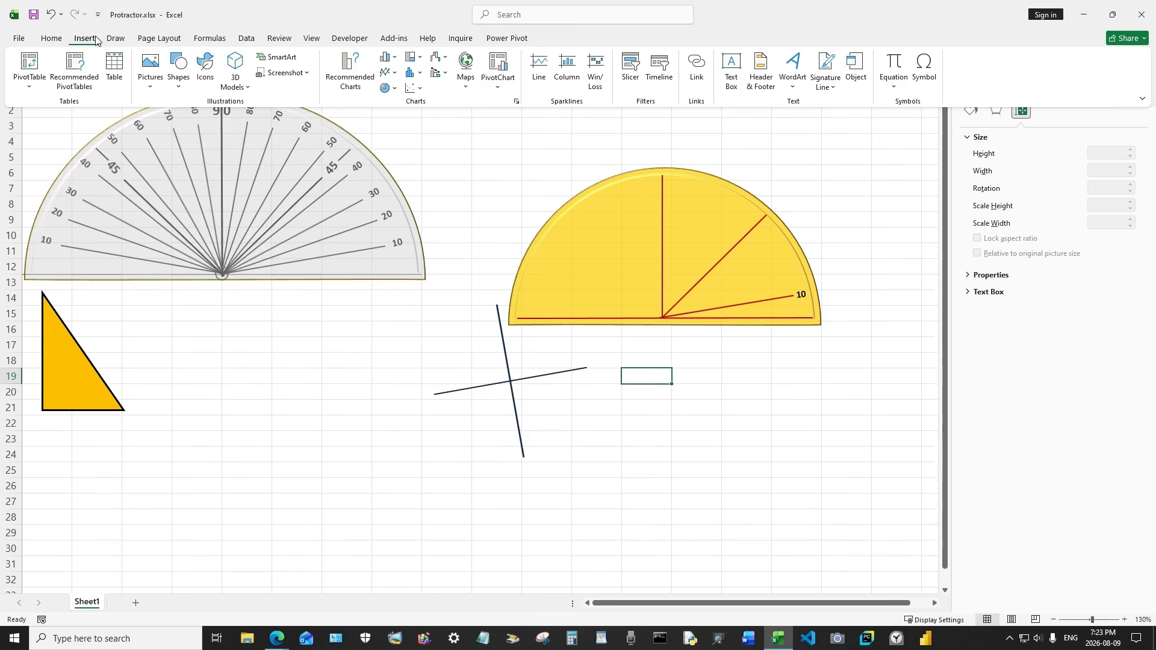
left_click(181, 71)
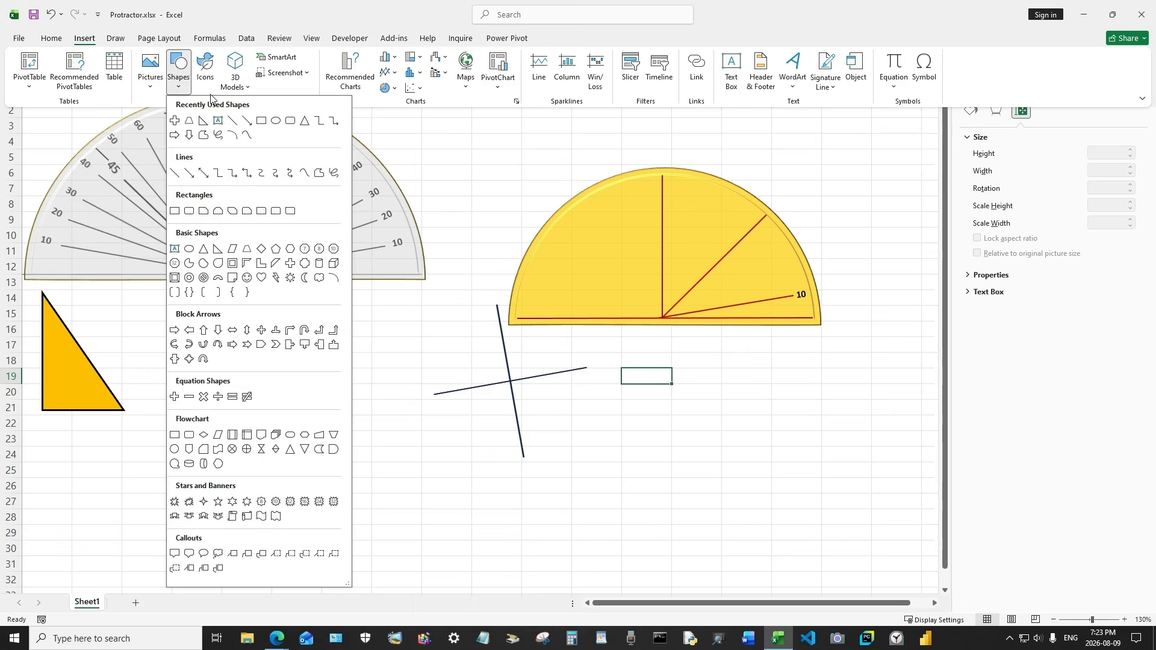
left_click(276, 121)
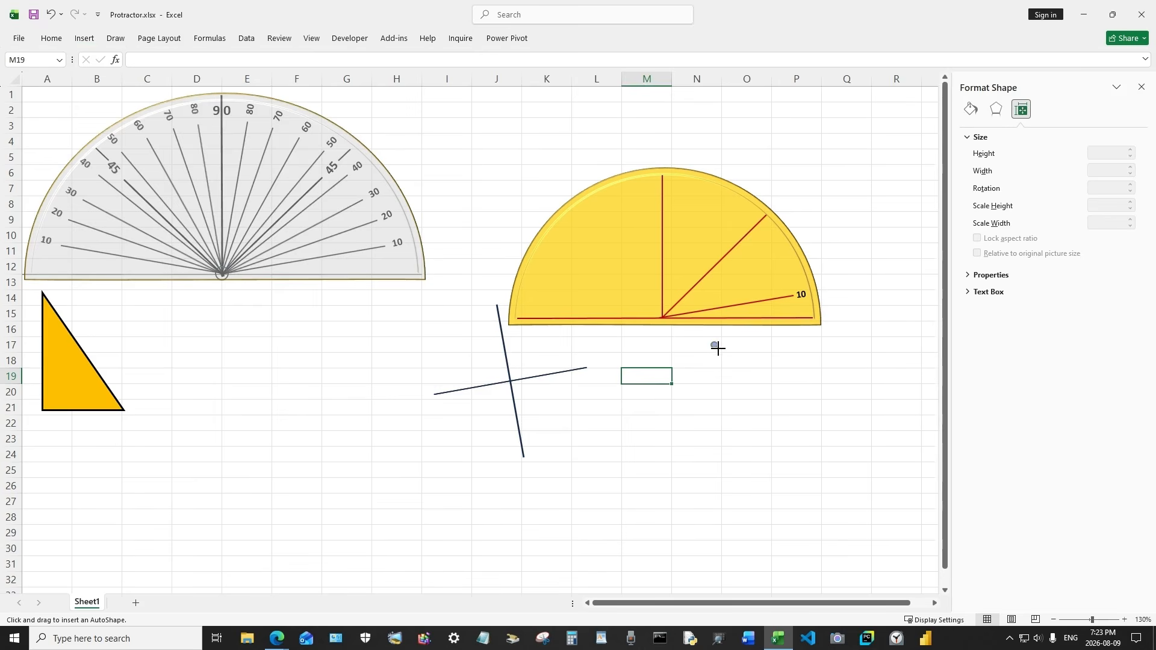
left_click_drag(717, 348, 721, 350)
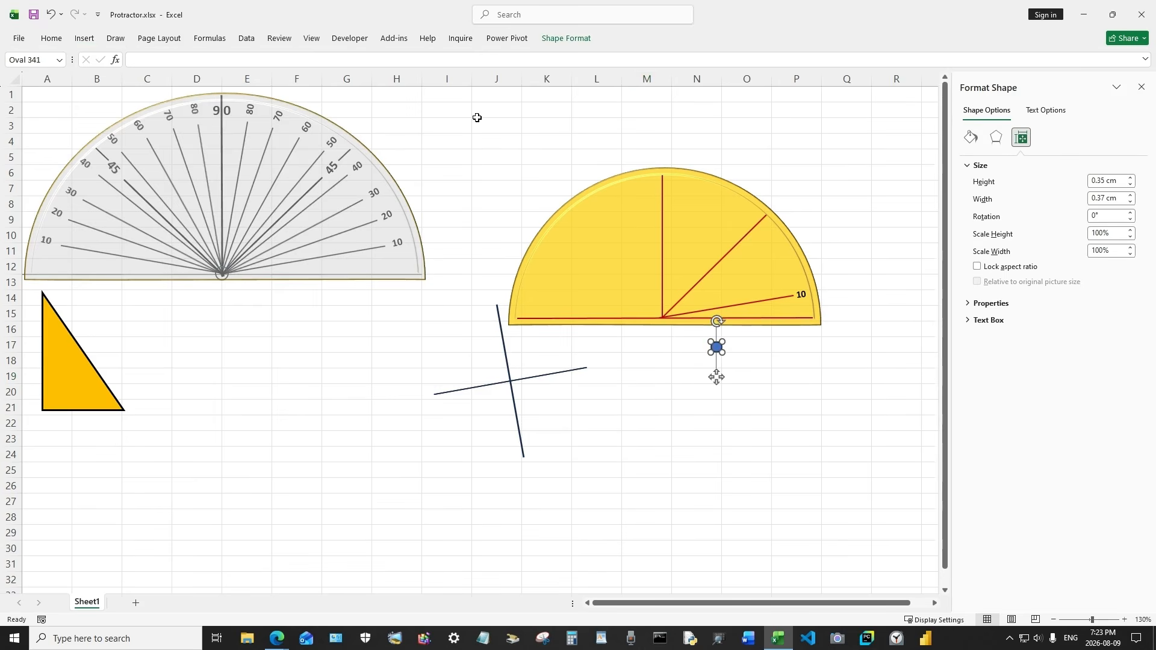
Give the small circle no fill and a ¼ pt outline
left_click(569, 40)
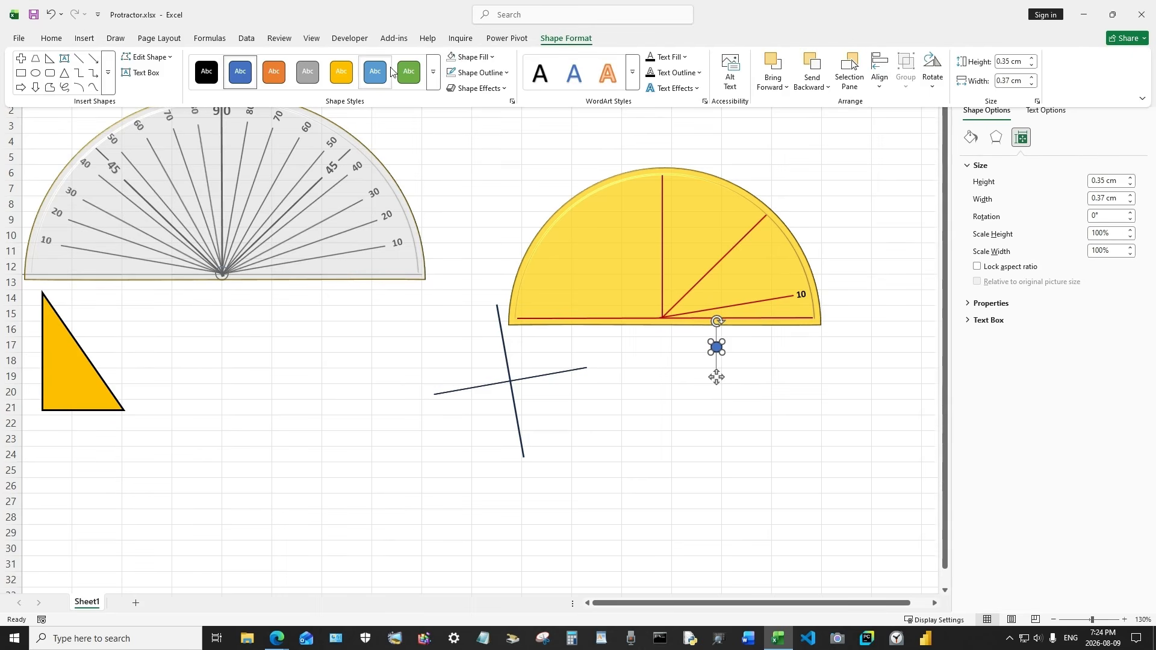
left_click(475, 58)
left_click(493, 284)
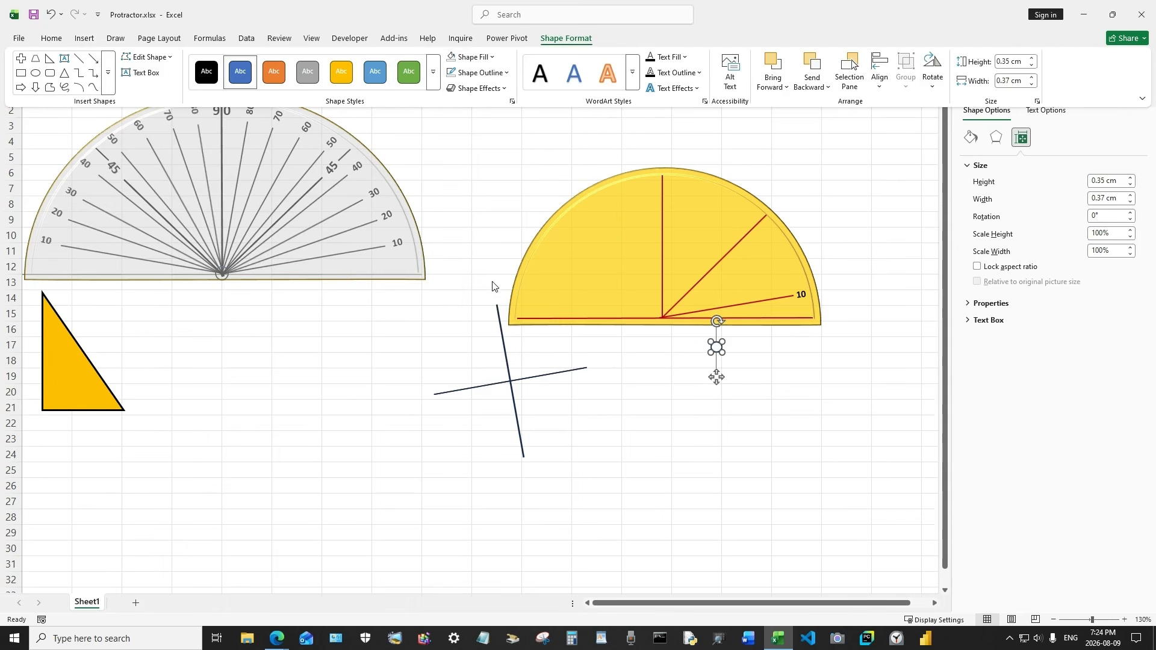
left_click(475, 72)
mouse_move(510, 335)
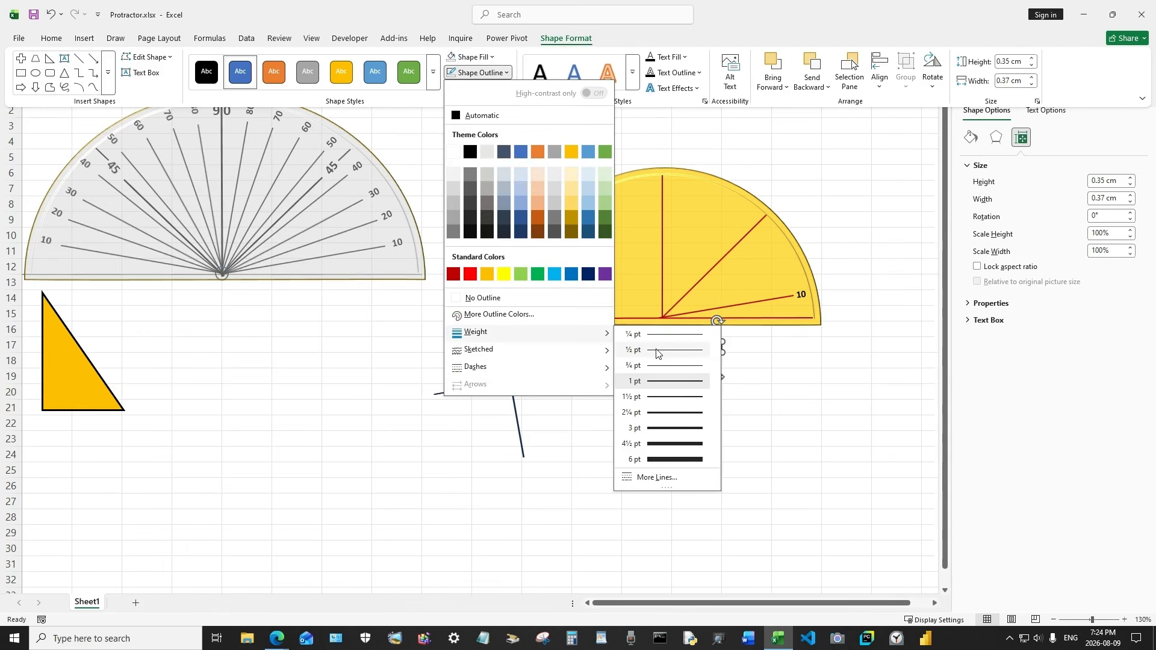
left_click(662, 335)
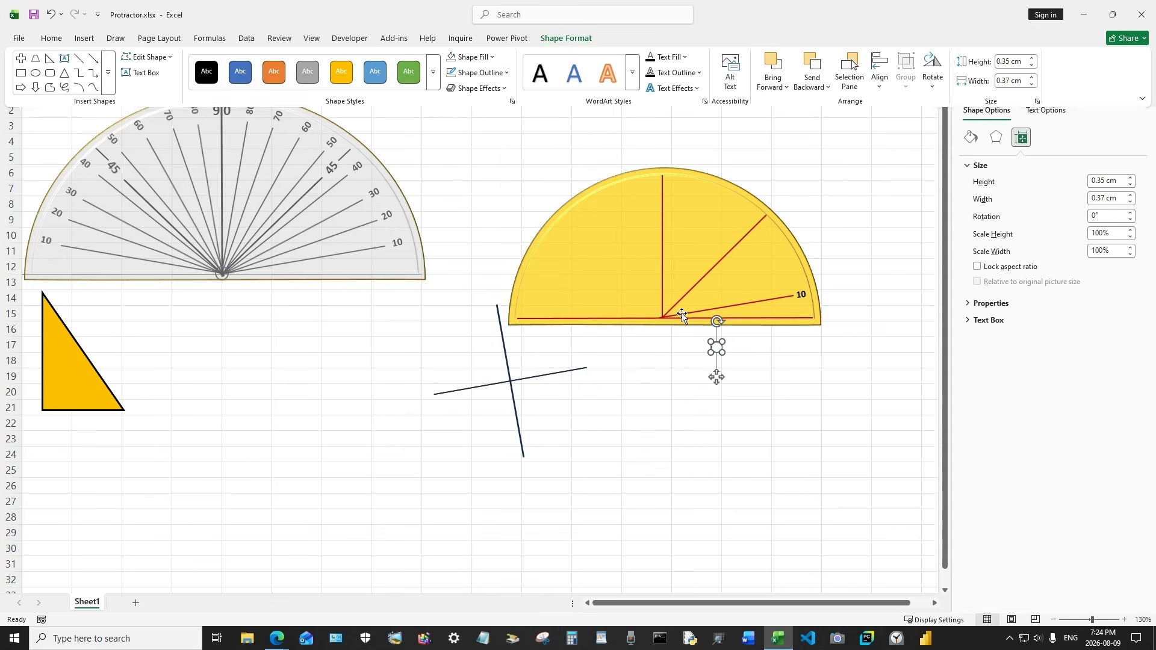
Move the small circle onto the centre point where the radius lines meet
left_click(681, 314)
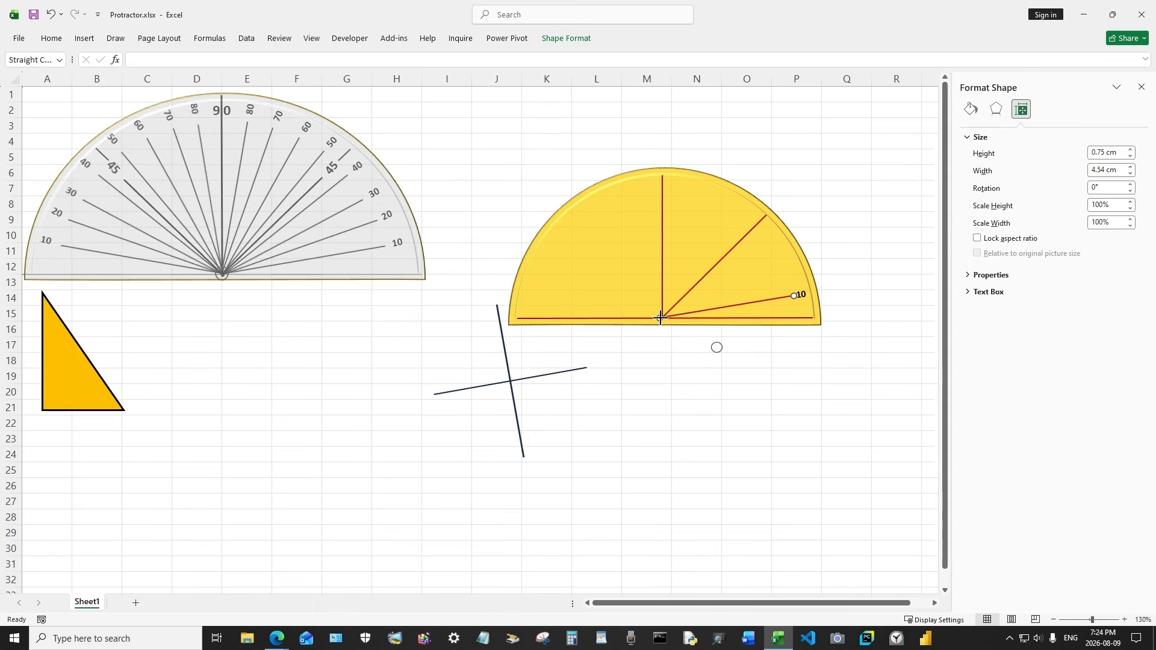
left_click(664, 317)
left_click(678, 313)
left_click(669, 312)
left_click(666, 312)
left_click(670, 309)
left_click(716, 346)
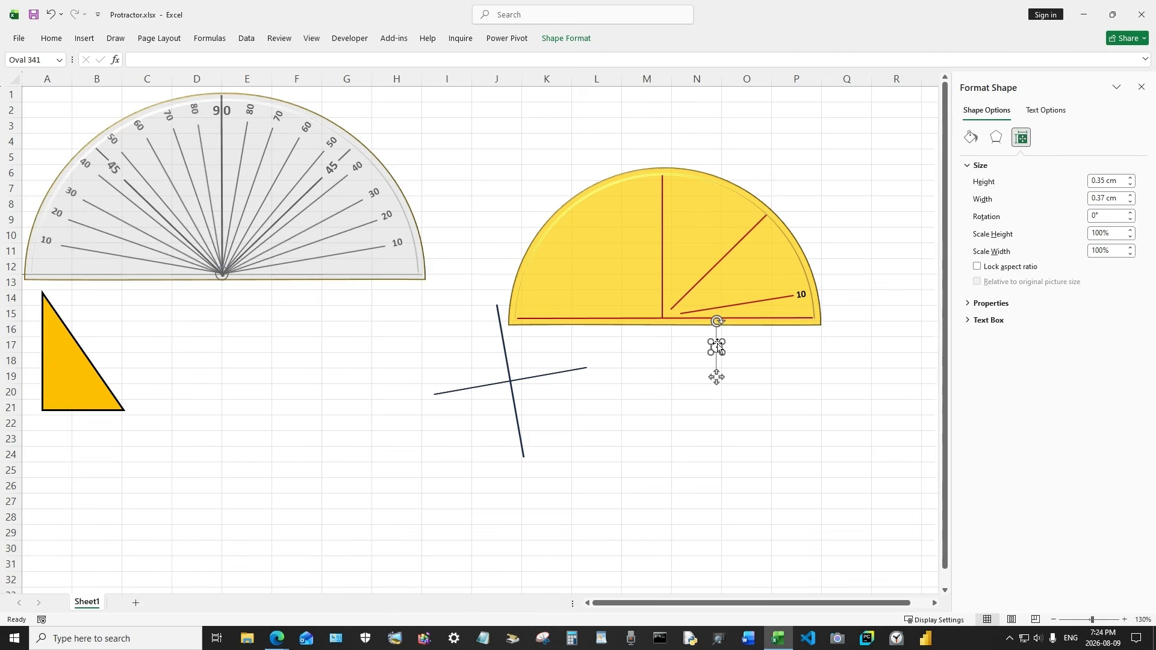
left_click_drag(718, 347, 666, 313)
Rejoin the inner ends of the 45° and 10° lines to the centre circle
left_click(670, 309)
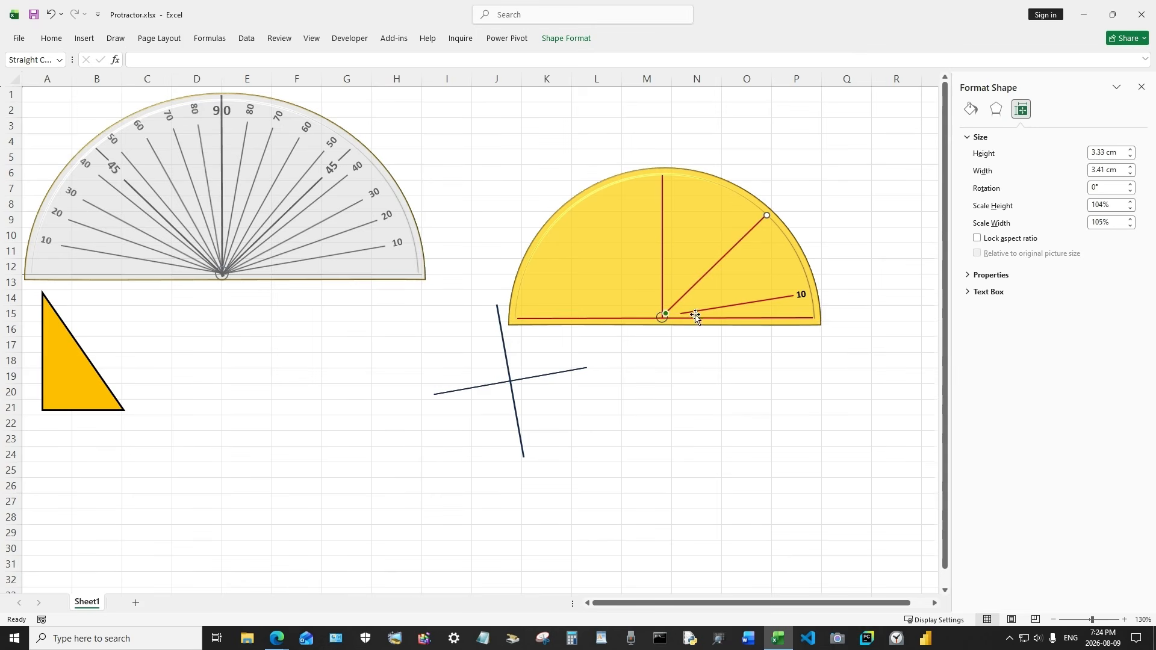
left_click(695, 313)
left_click_drag(681, 314, 667, 315)
left_click(669, 344)
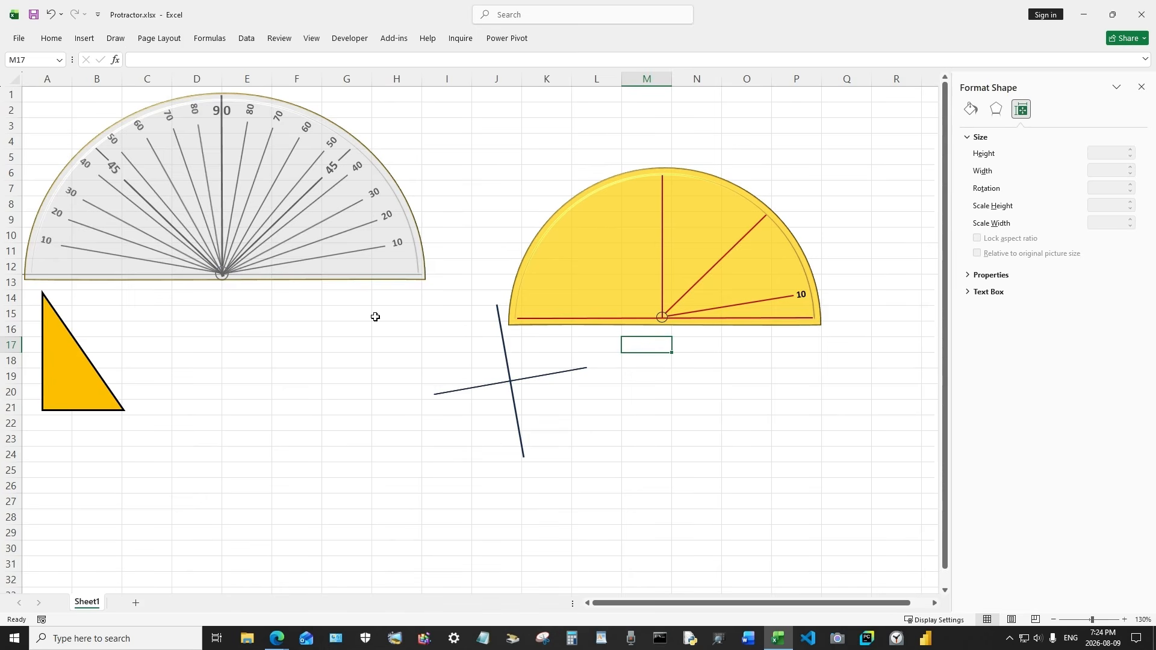
Move the rotated cross away from the semicircle, below the reference protractor
left_click(716, 349)
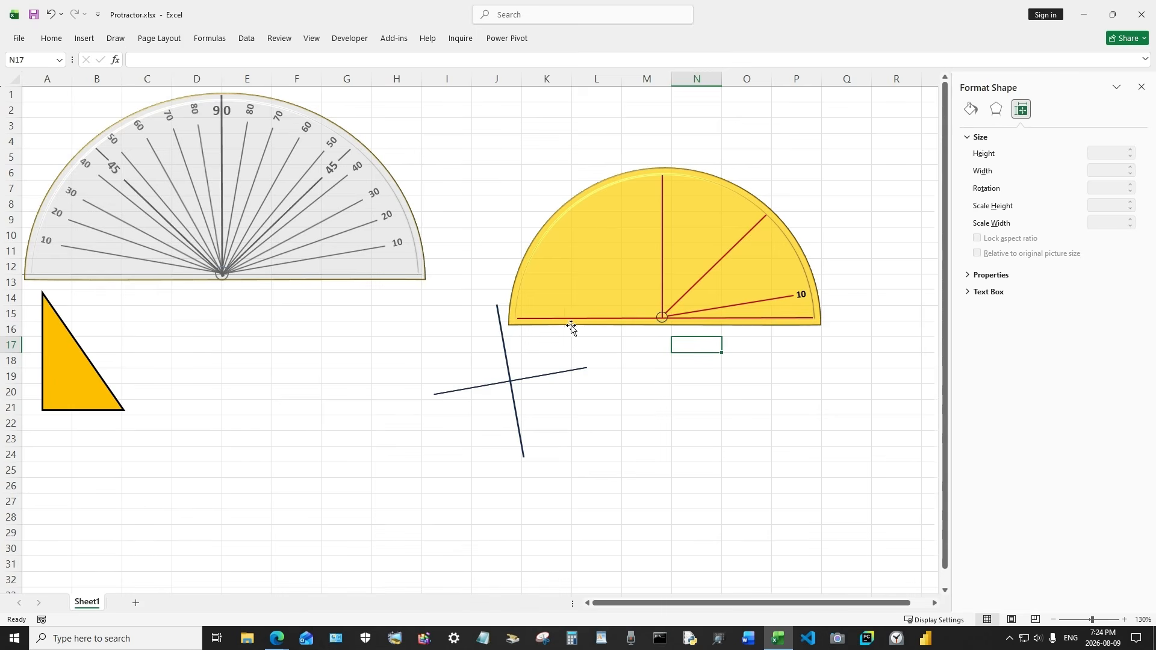
left_click(661, 318)
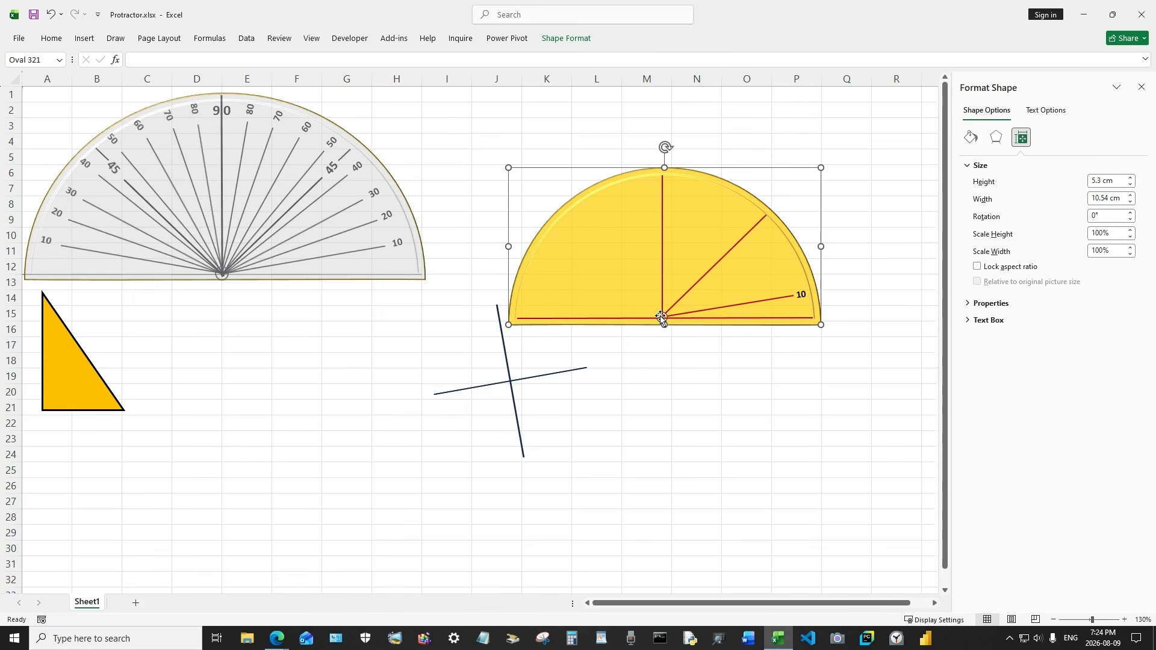
left_click(664, 314)
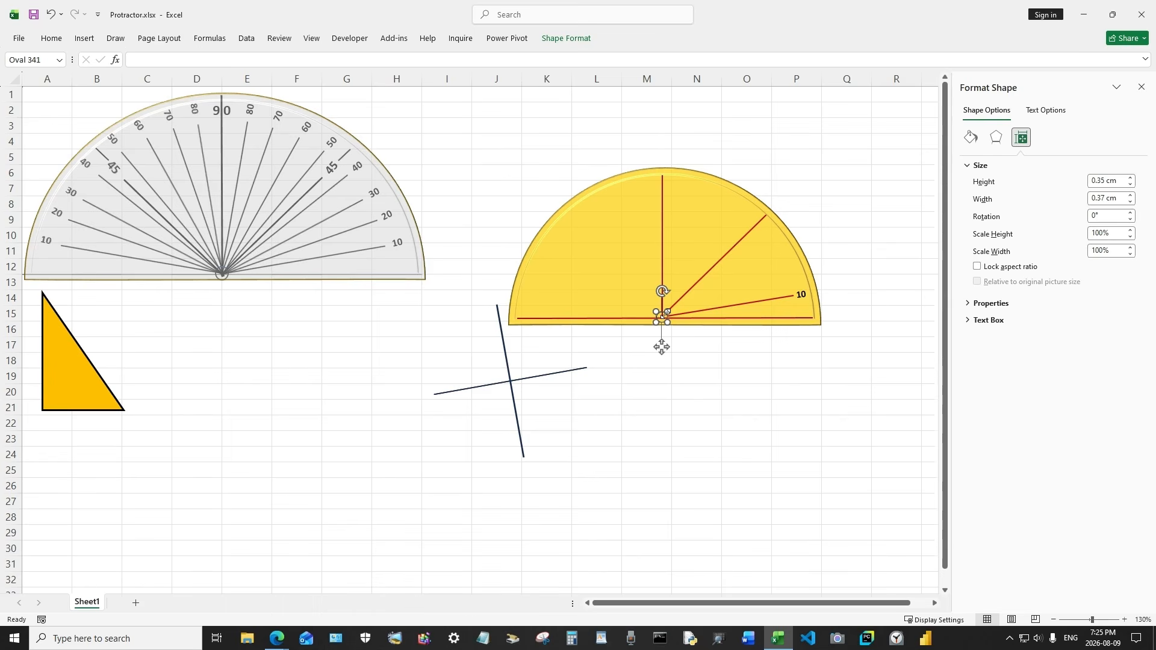
left_click(700, 348)
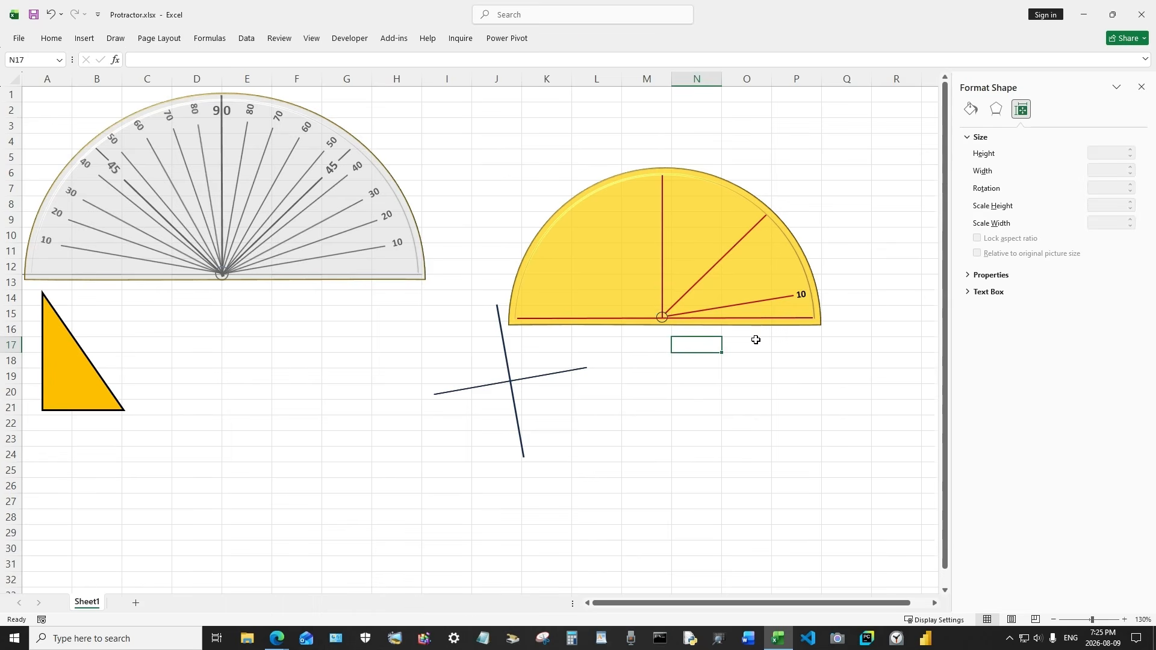
left_click(509, 358)
left_click_drag(508, 359, 344, 392)
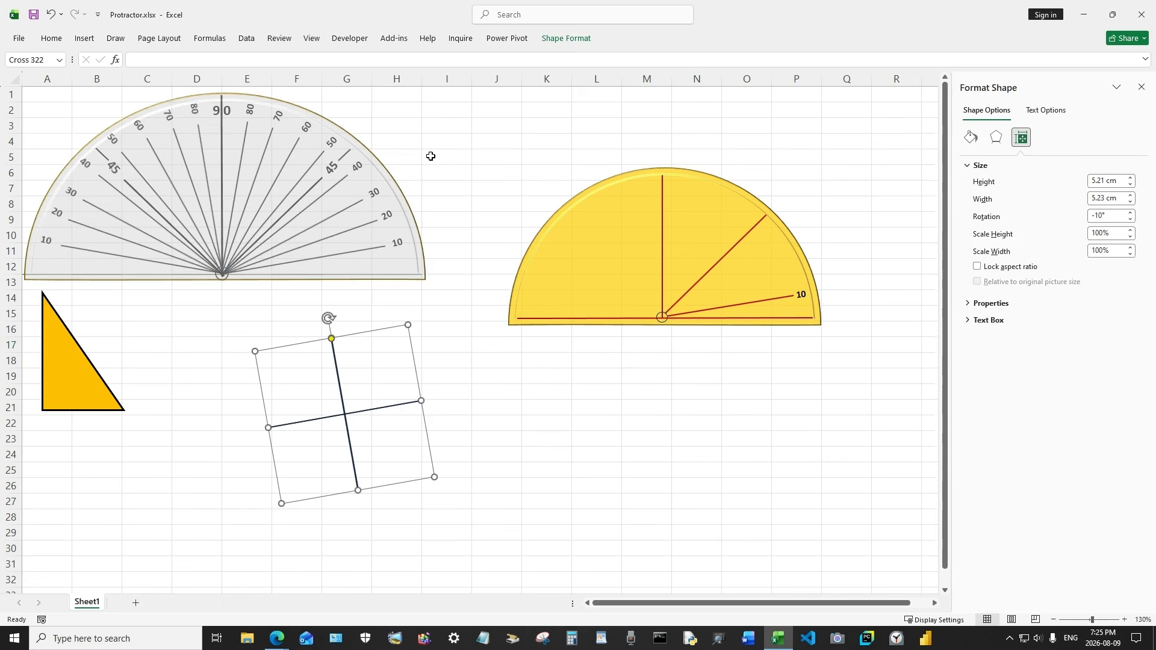
Select all the semicircle's shapes with a selection box and group them
left_click(51, 38)
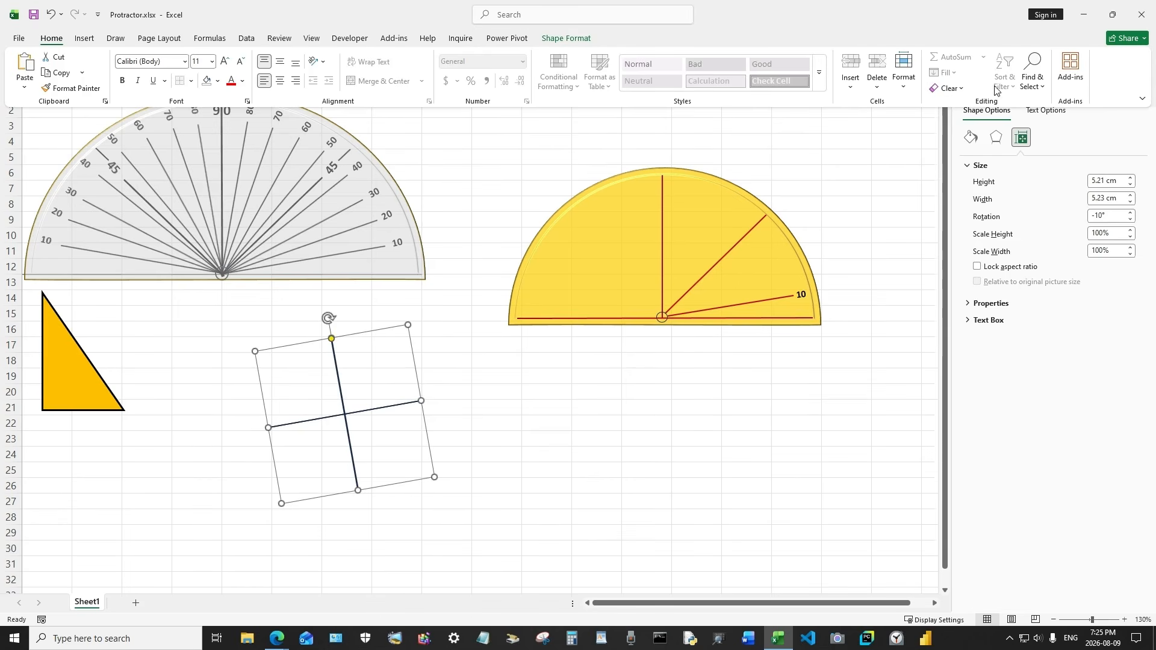
left_click(1034, 77)
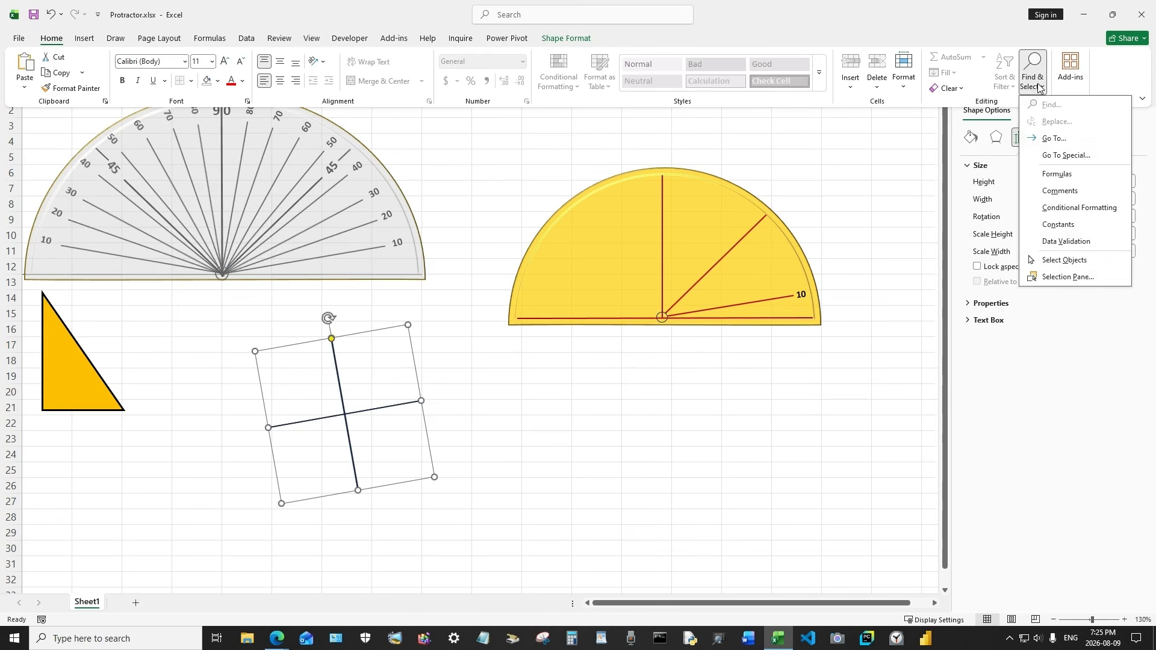
left_click(1070, 263)
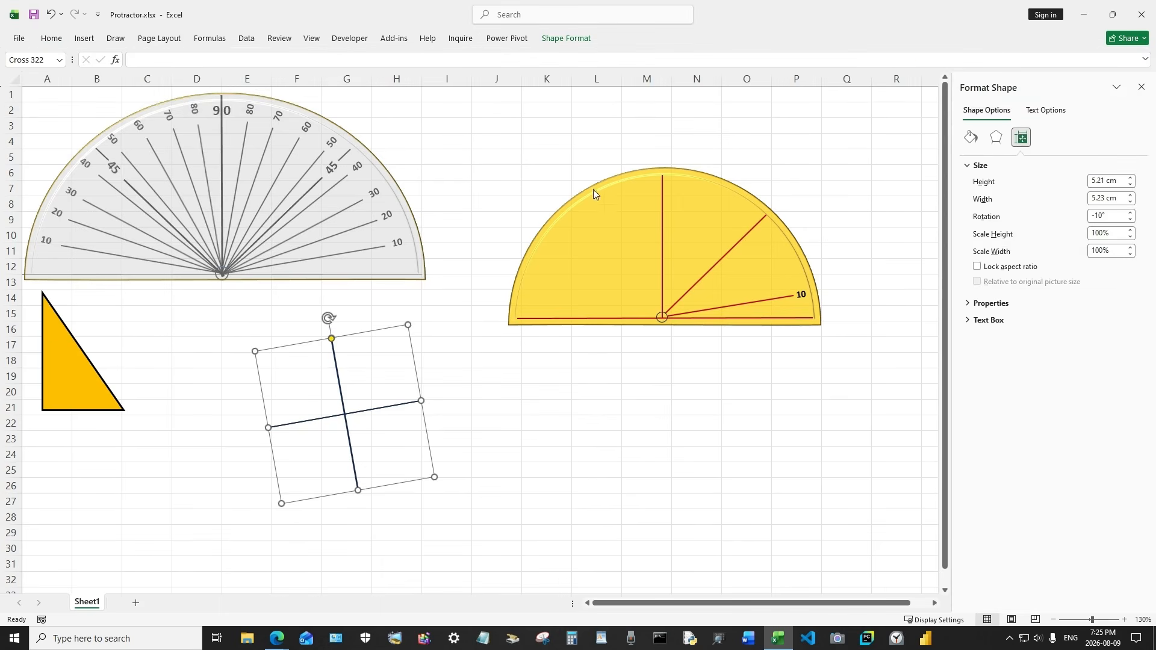
left_click_drag(486, 132, 879, 373)
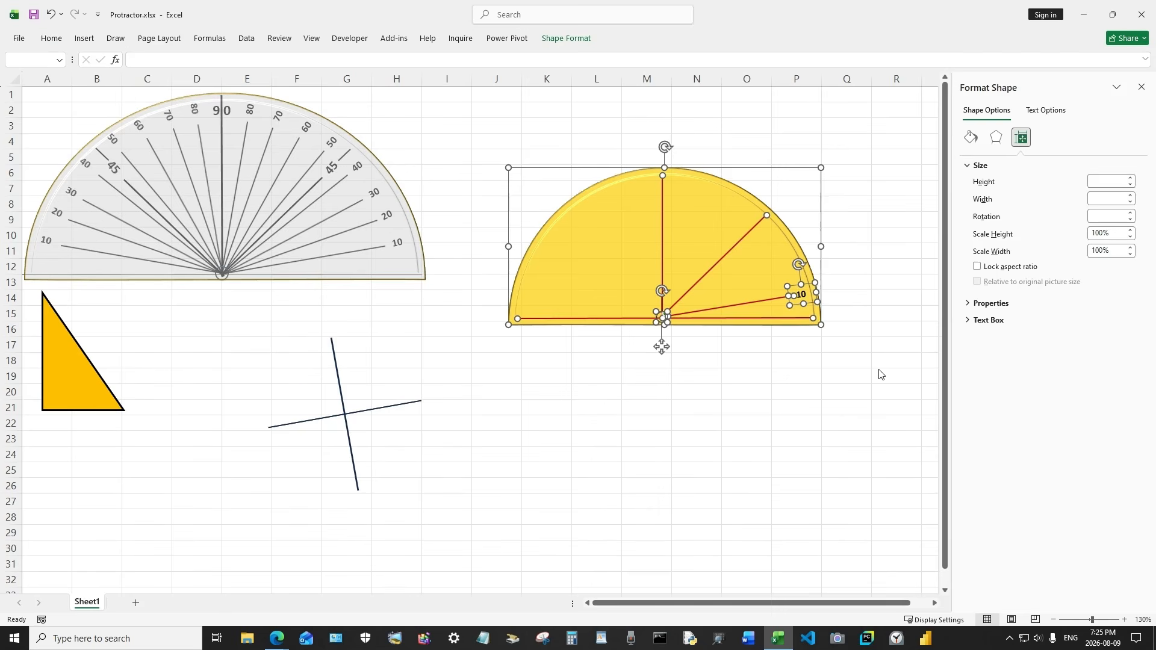
left_click(554, 39)
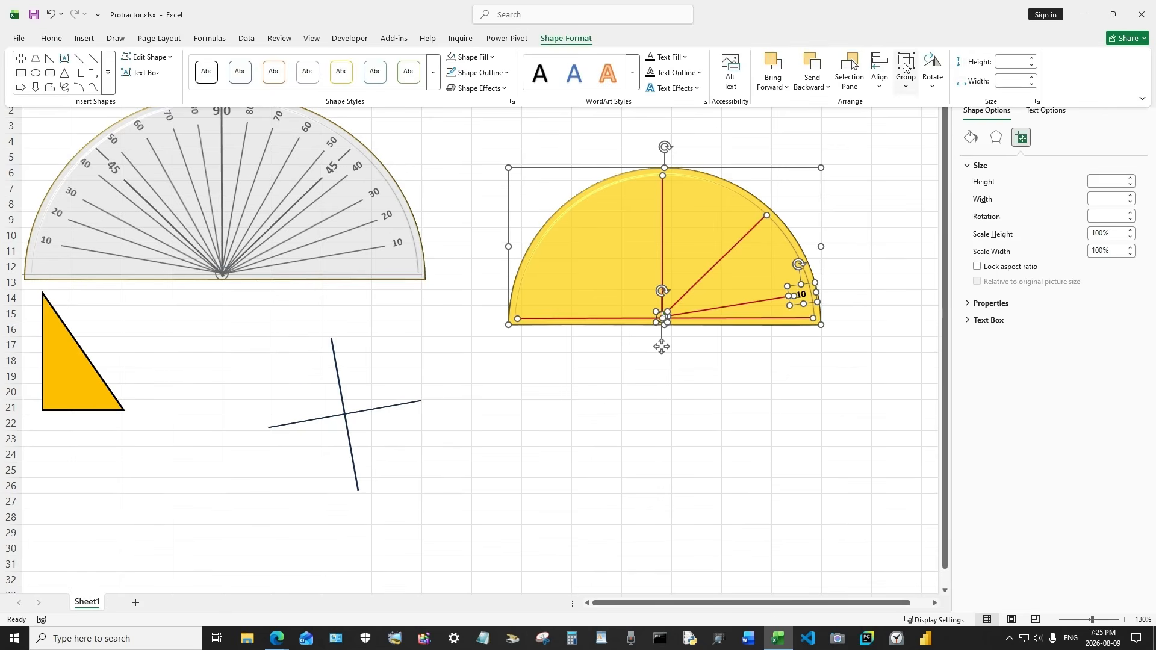
left_click(906, 67)
left_click(926, 105)
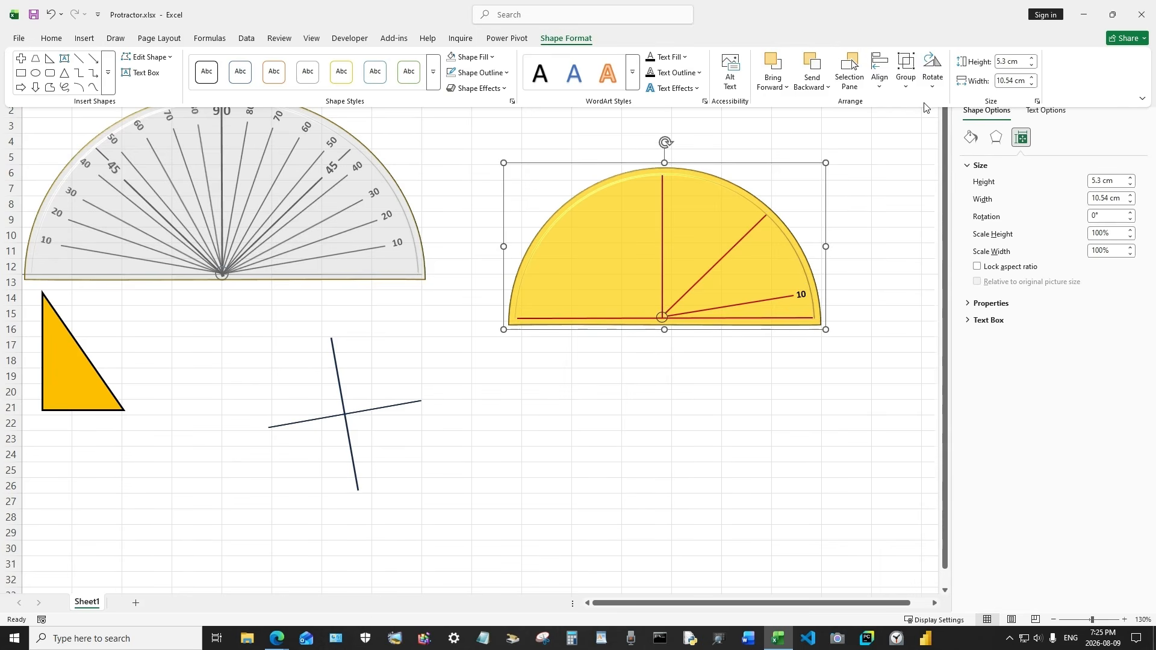
Undo the grouping of the semicircle's shapes and select the semicircle
left_click(911, 209)
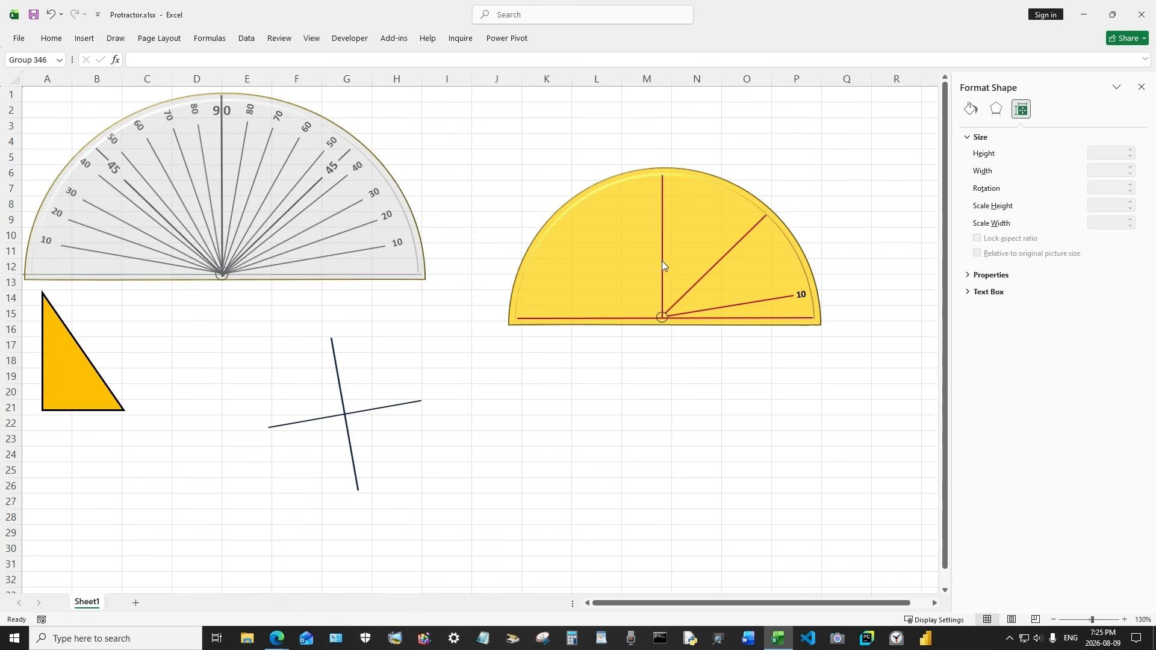
left_click(640, 260)
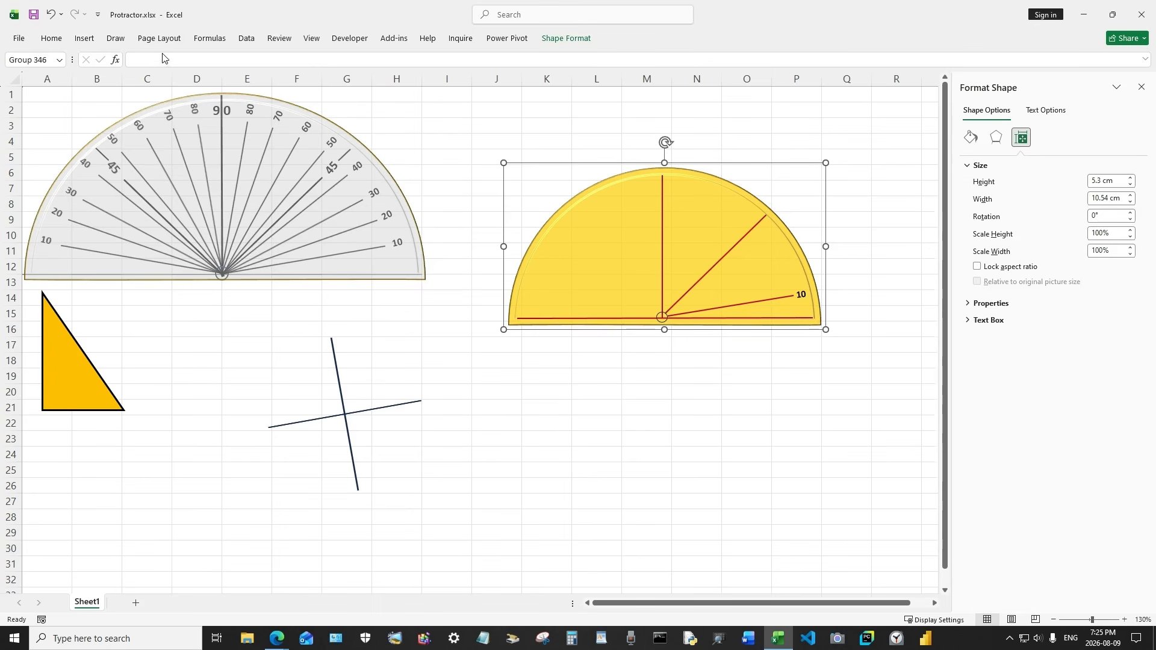
left_click(54, 18)
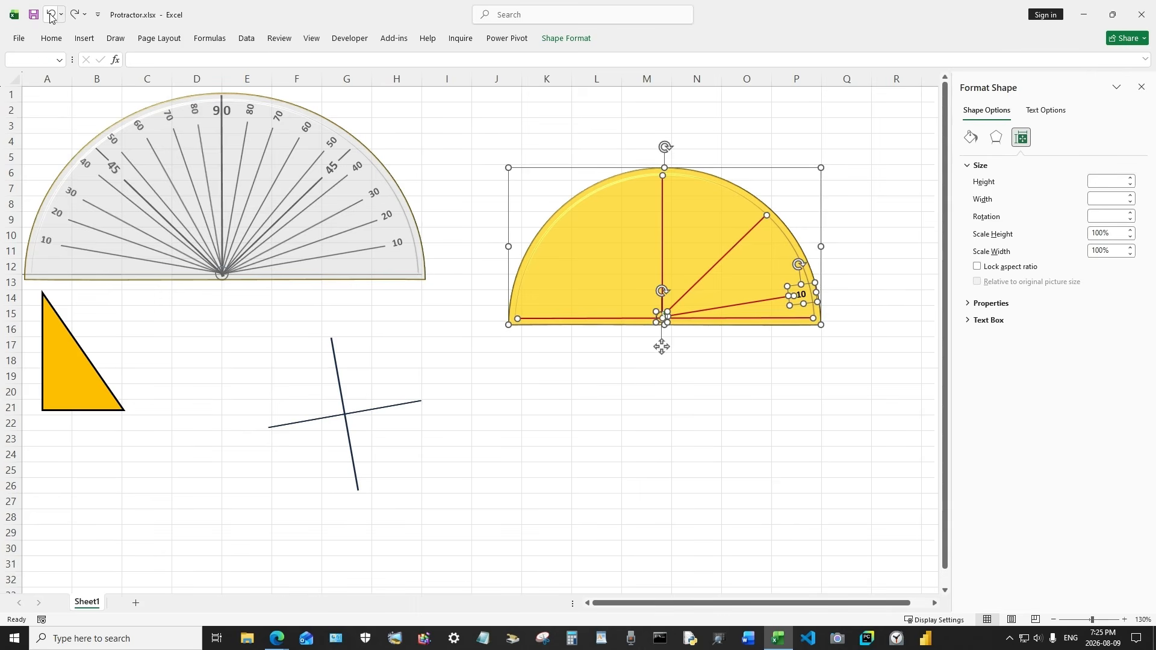
left_click(472, 153)
left_click(594, 212)
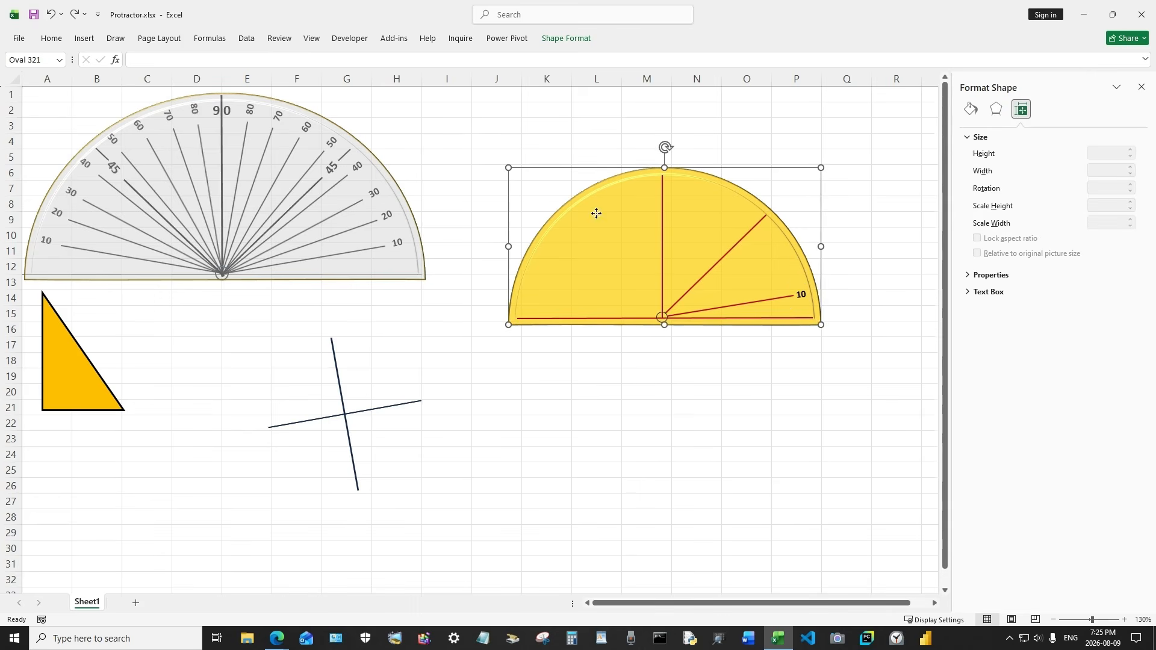
Bring the semicircle to the front, then undo that change
right_click(608, 215)
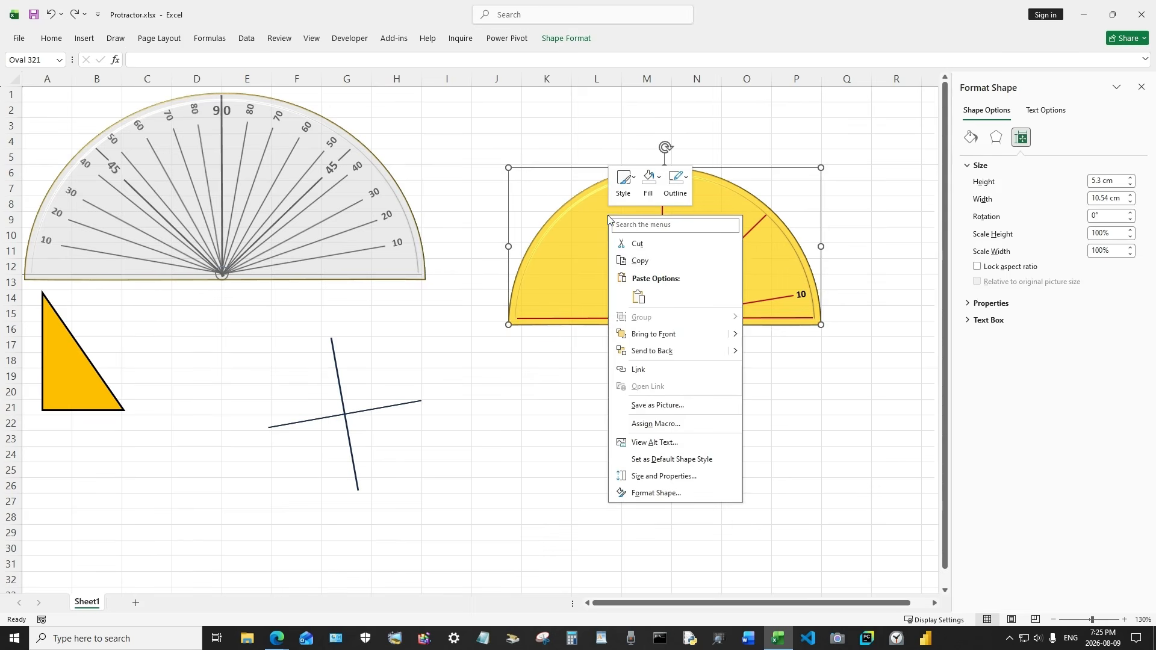
left_click(653, 334)
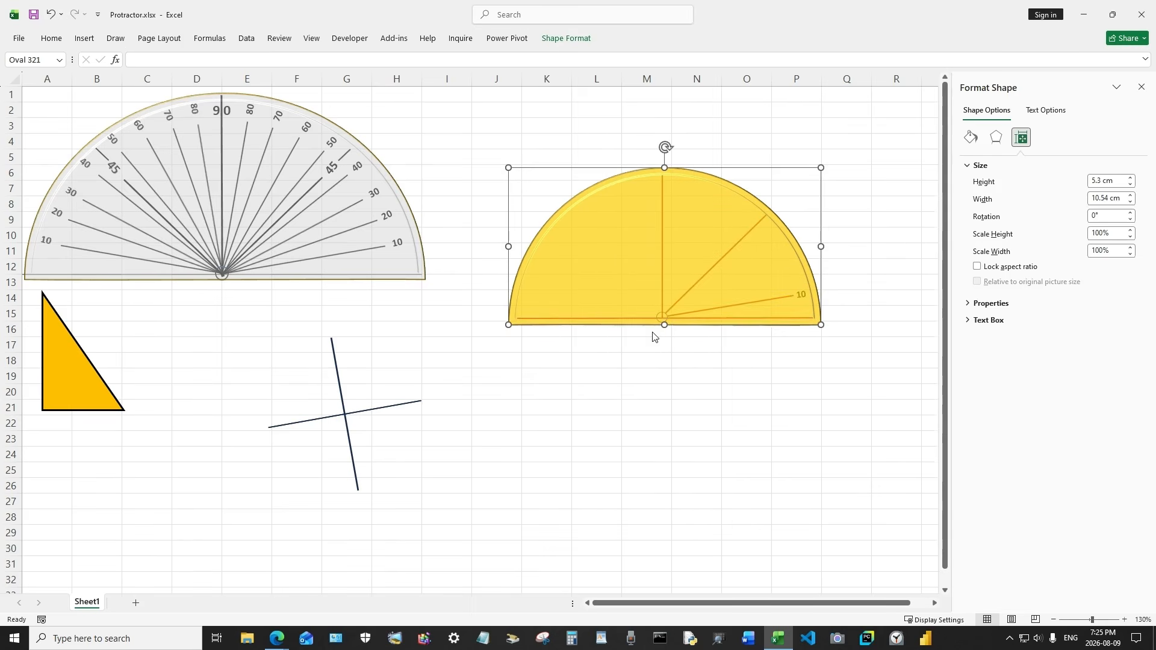
left_click(743, 364)
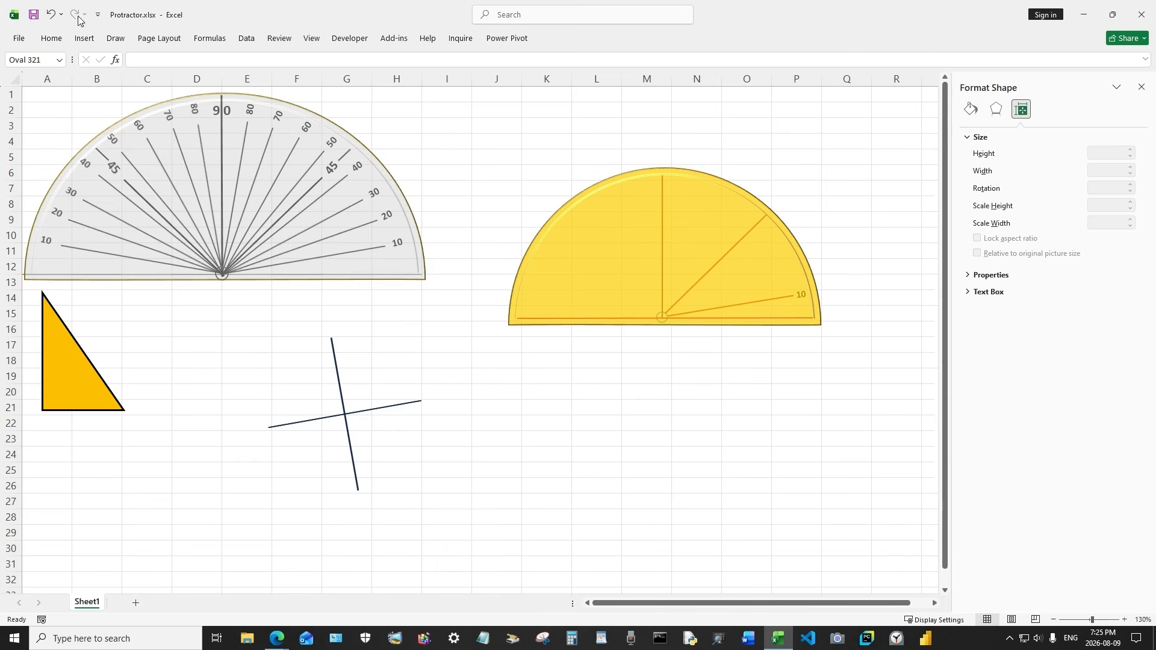
left_click(50, 15)
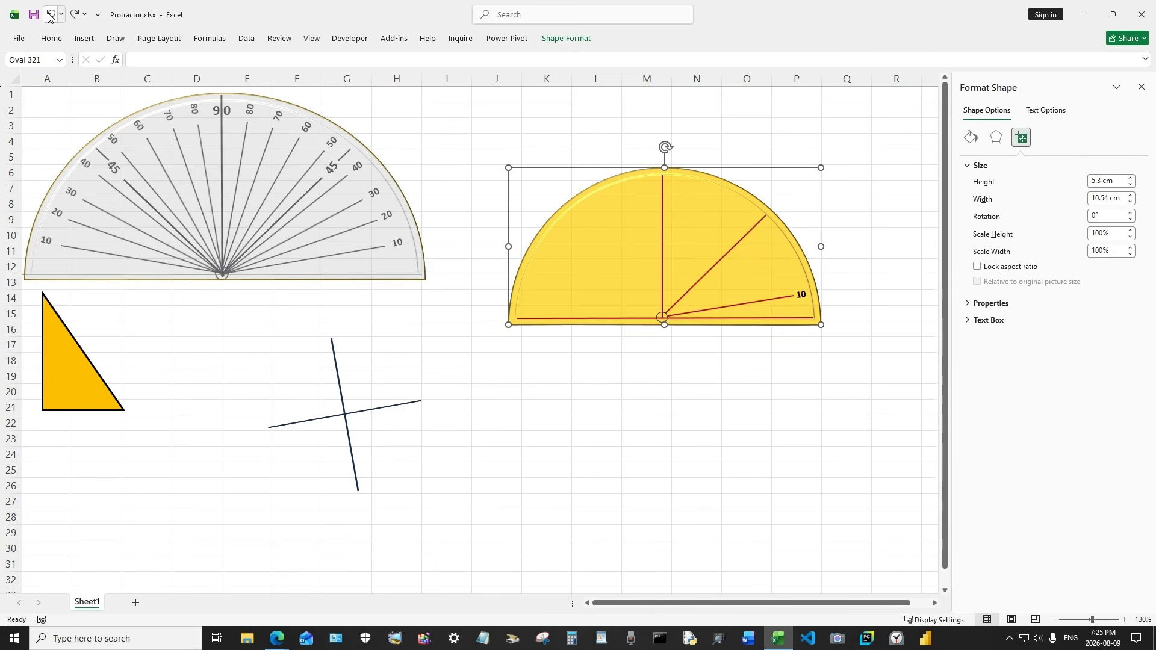
Try to select all the semicircle's shapes with a selection box using Select Objects
left_click(567, 138)
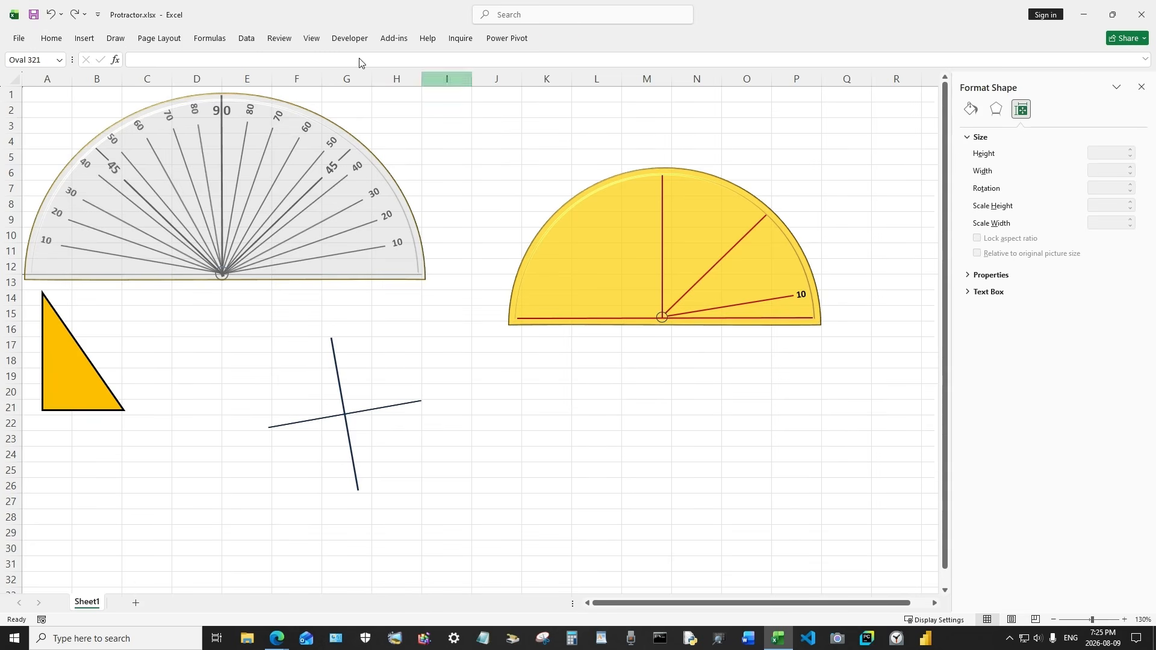
left_click(51, 38)
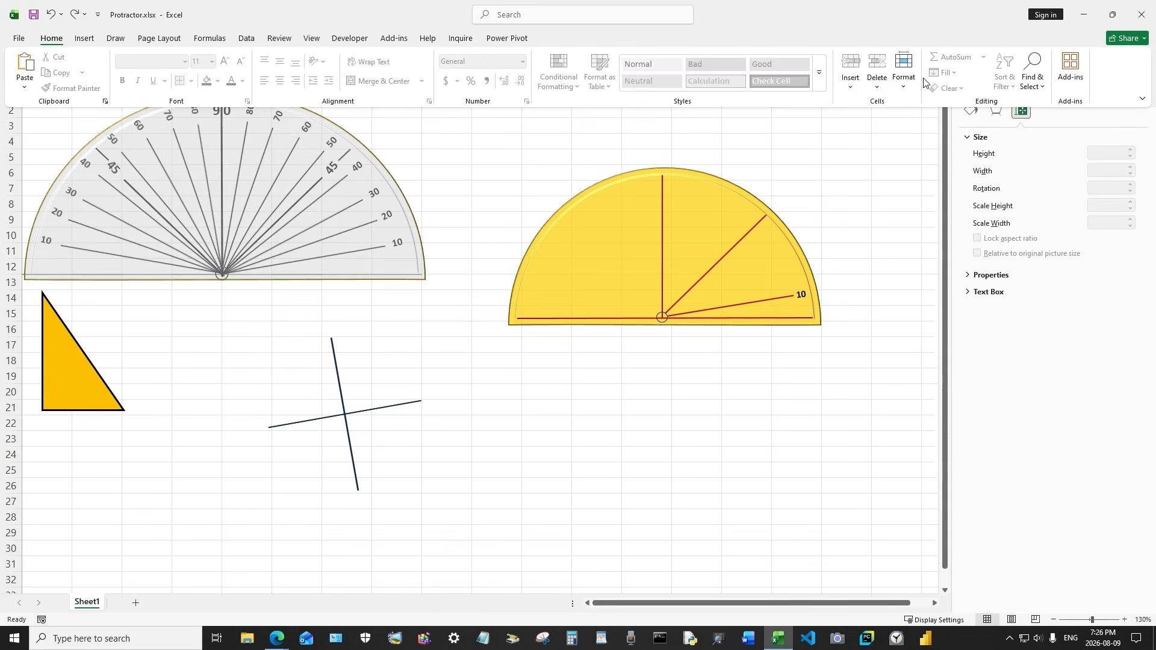
left_click(1032, 77)
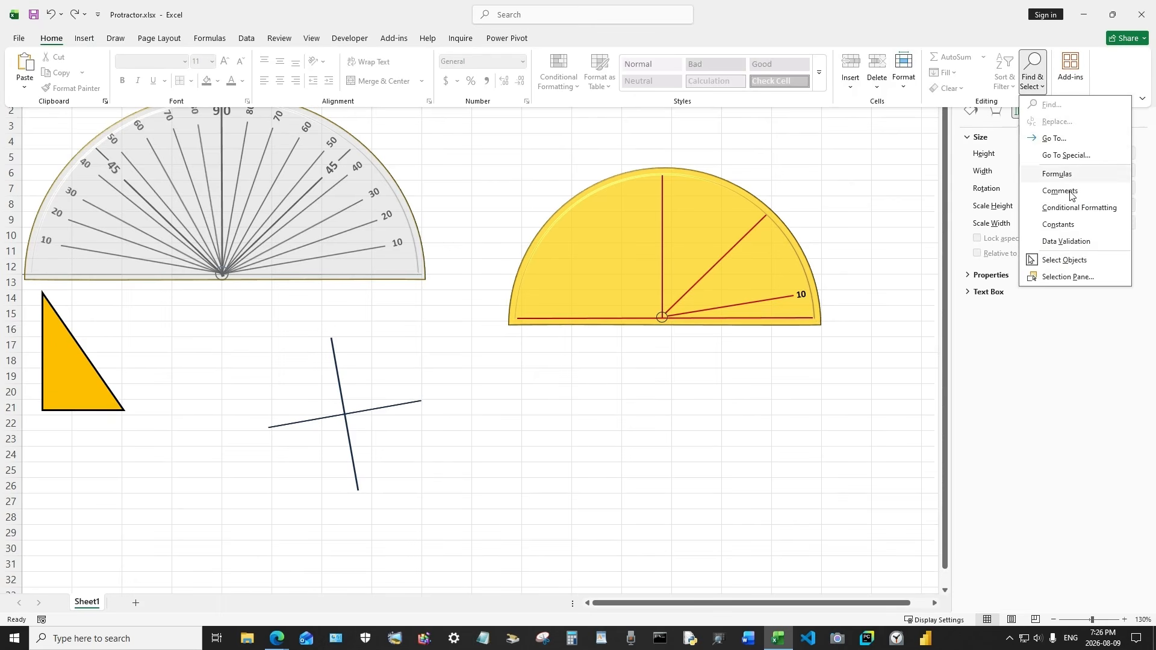
left_click(1071, 262)
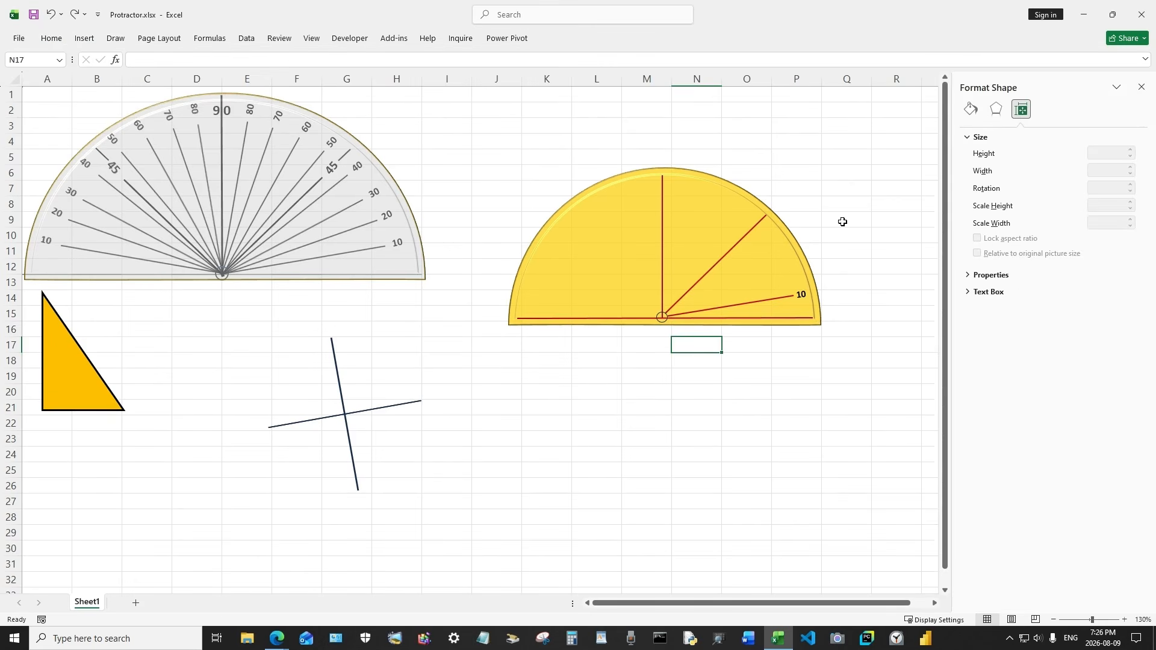
left_click_drag(480, 137, 856, 375)
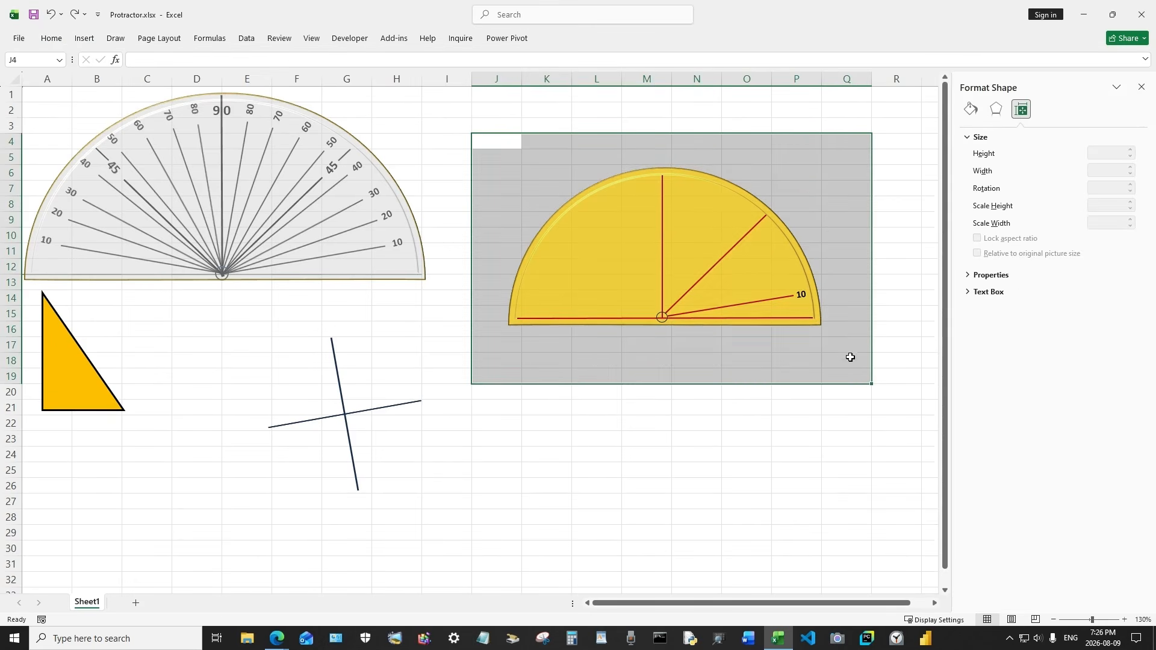
left_click(903, 263)
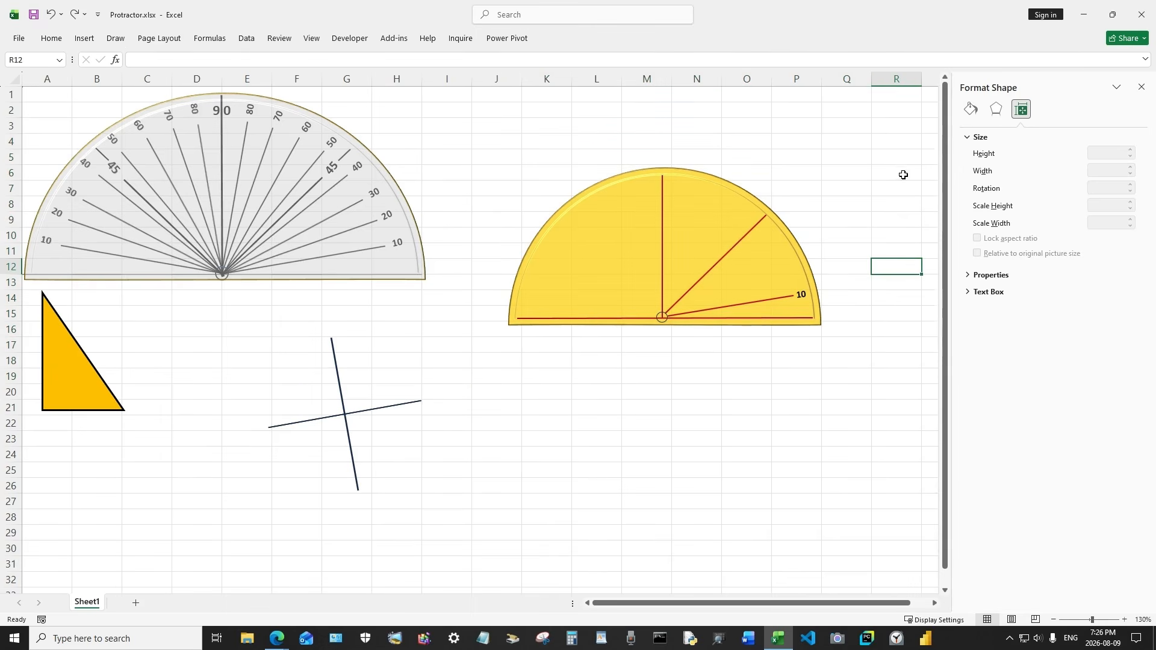
Turn on Select Objects, box-select all the semicircle's shapes and group them
left_click(52, 38)
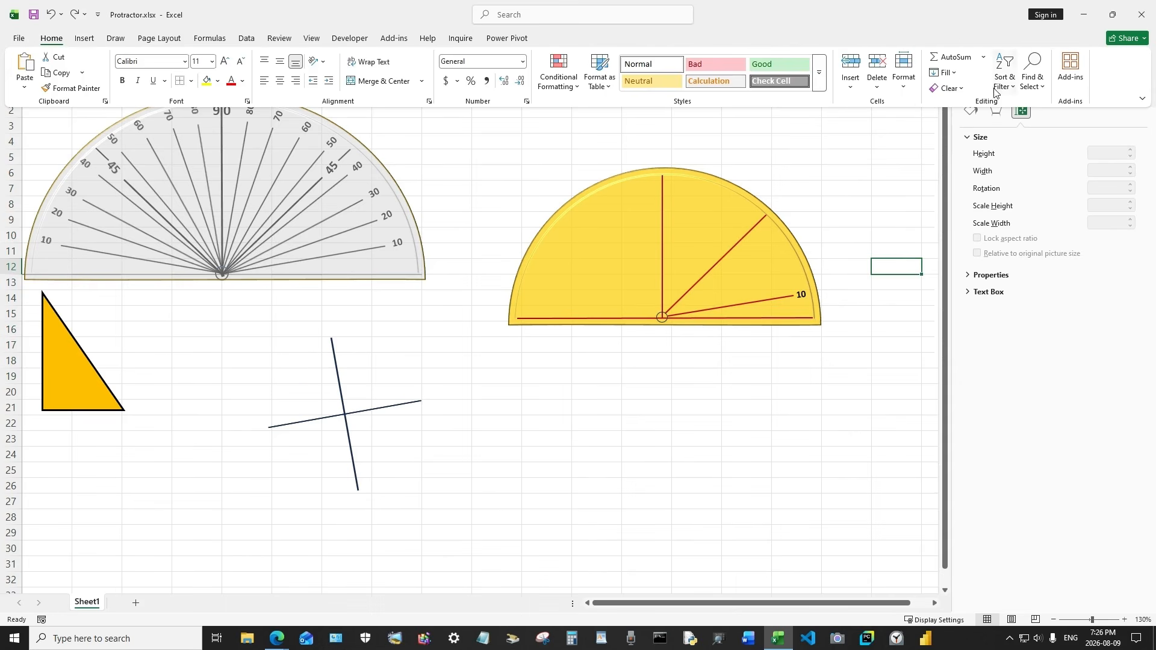
left_click(1037, 85)
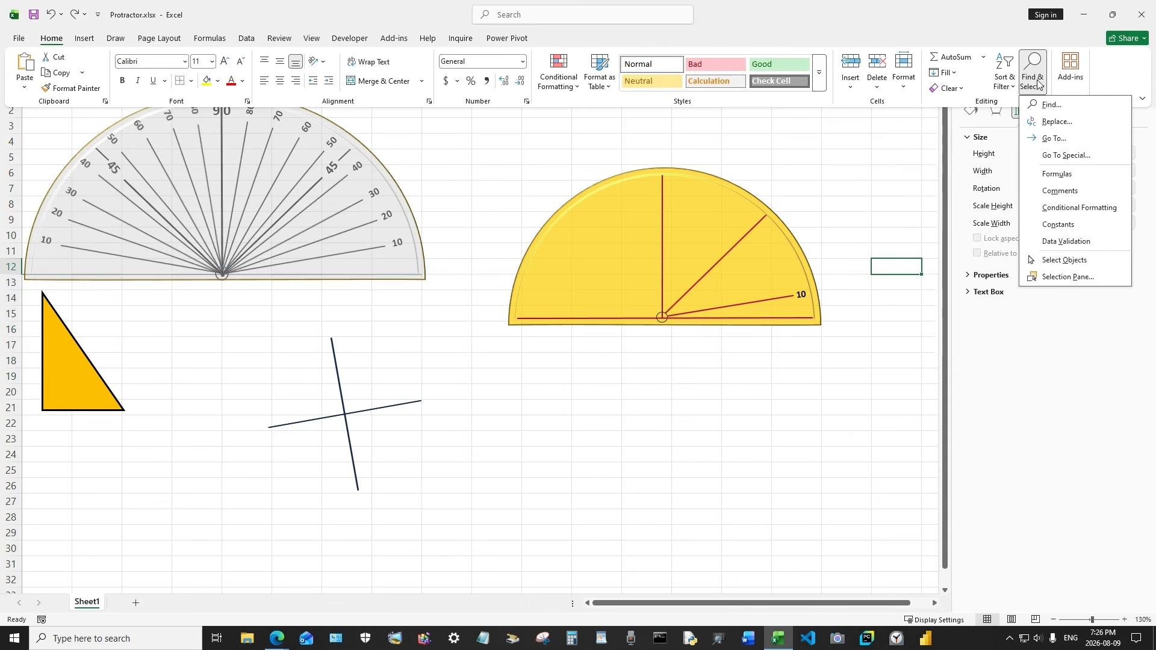
left_click(1064, 263)
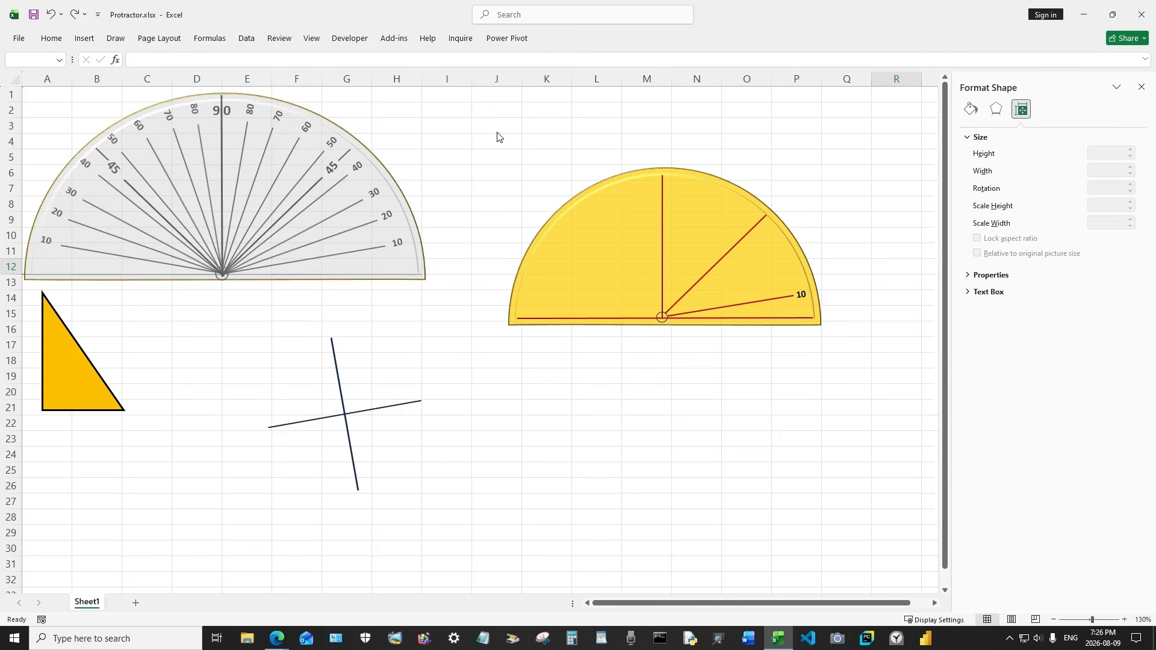
left_click_drag(496, 132, 861, 360)
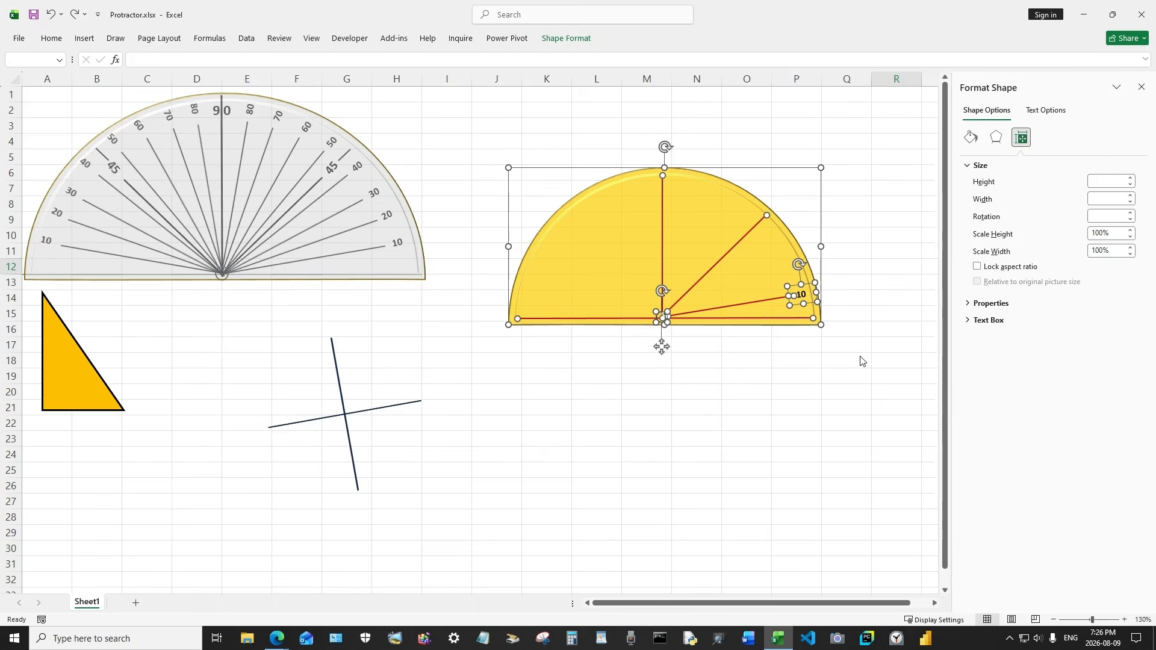
left_click(561, 40)
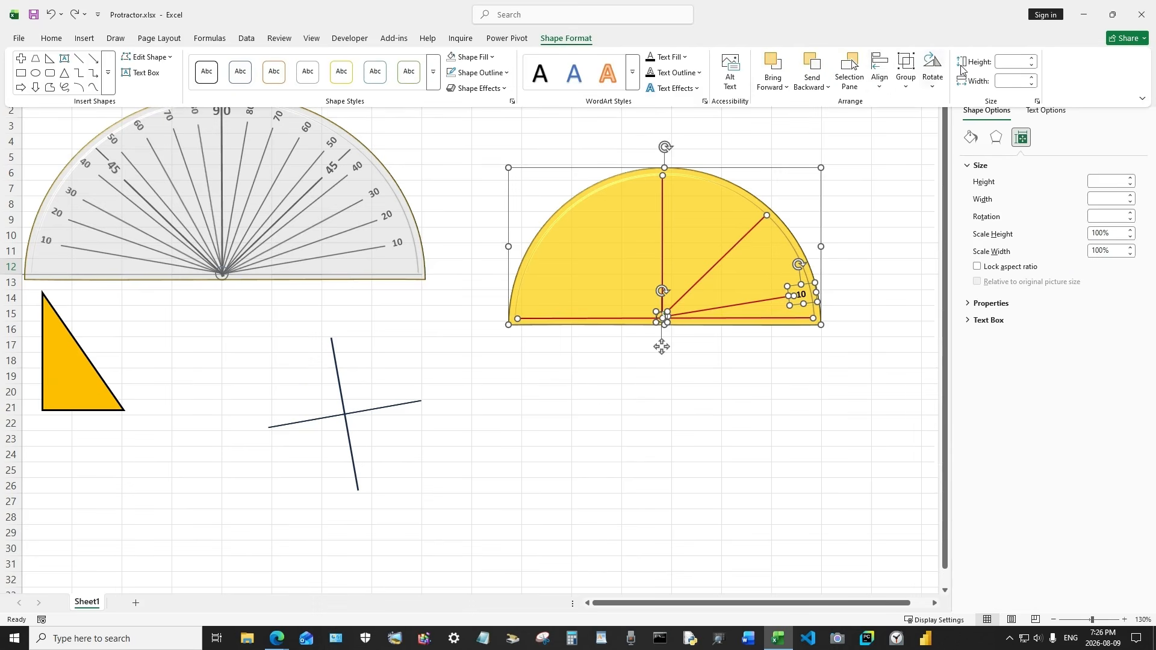
left_click(910, 66)
left_click(929, 110)
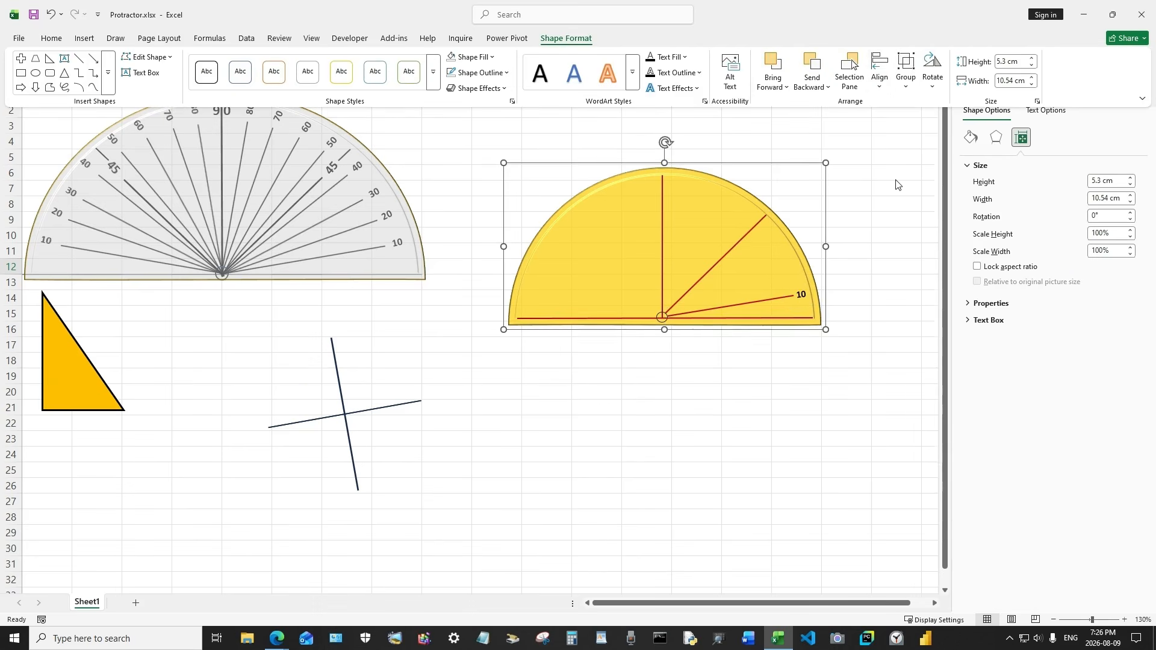
left_click(855, 333)
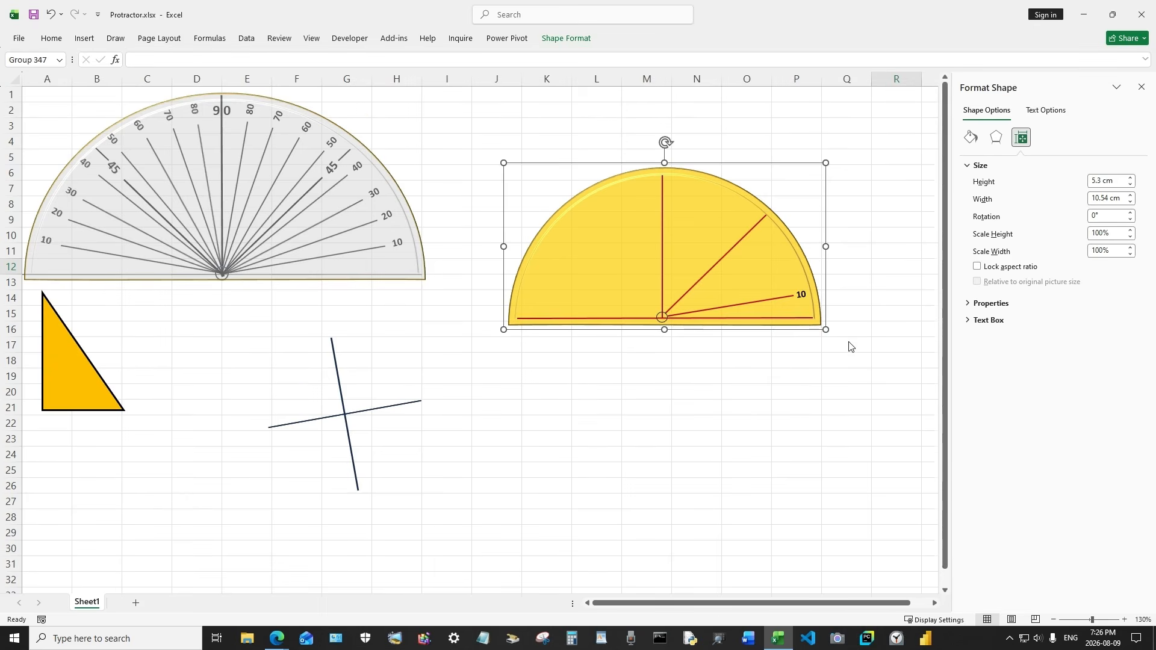
Nudge the grouped semicircle slightly to the right
left_click(707, 242)
left_click_drag(802, 266, 750, 265)
left_click(797, 376)
left_click(787, 247)
Move the yellow triangle onto the semicircle, rotating it so its corner sits at the centre beside the vertical line
left_click(80, 383)
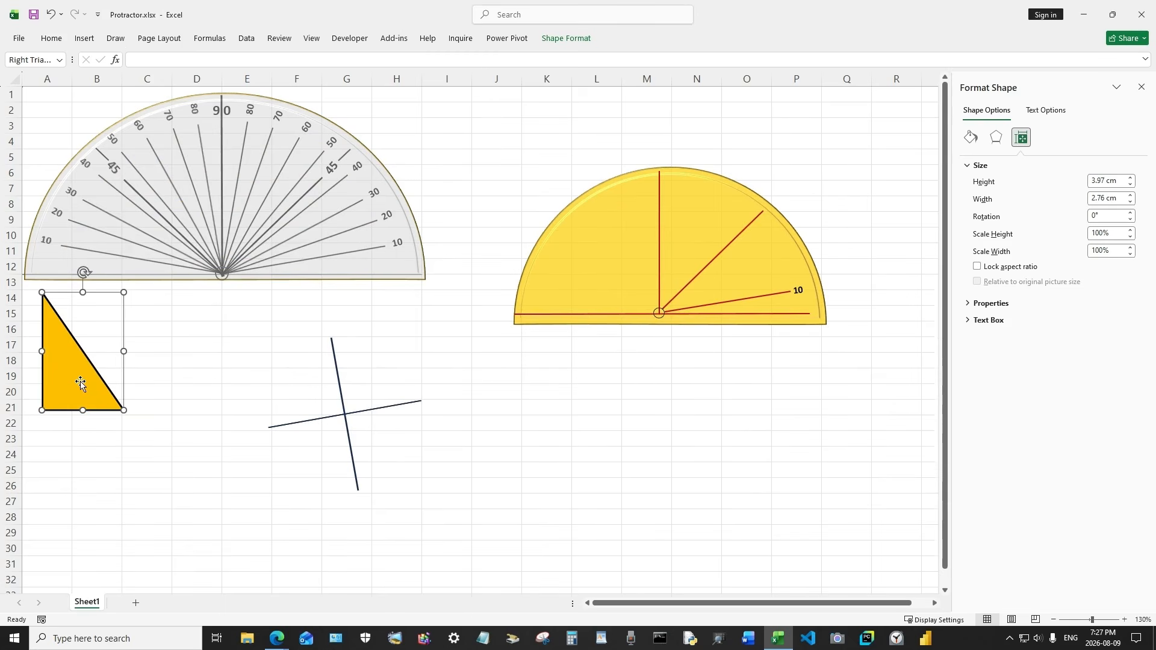
left_click_drag(76, 382, 746, 453)
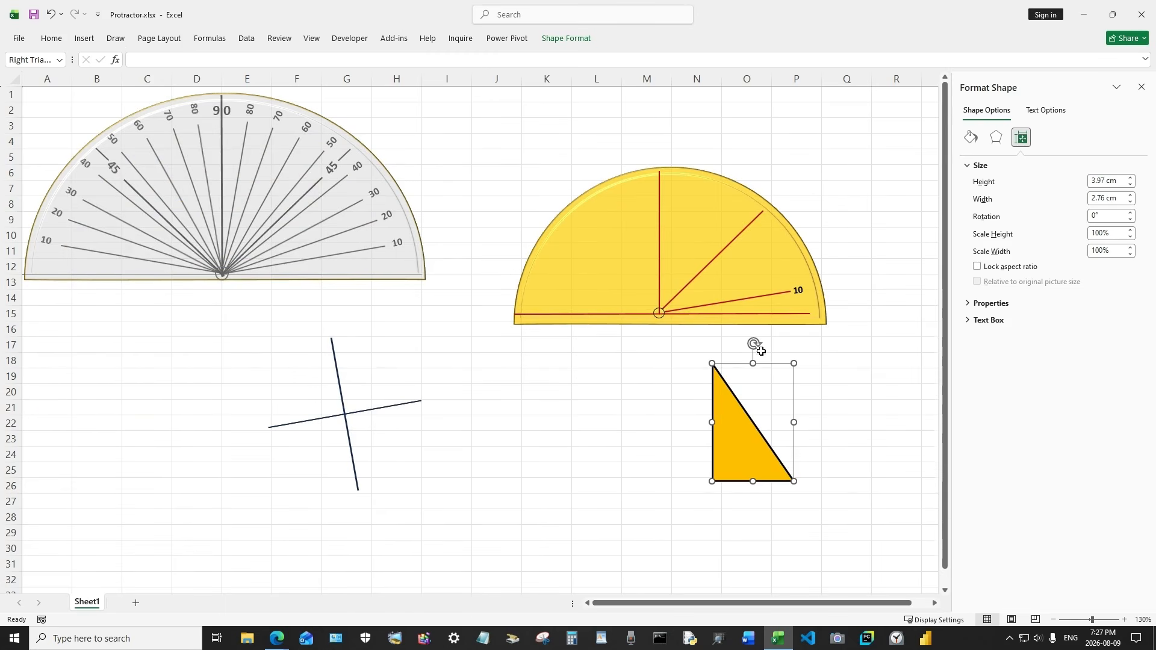
left_click_drag(754, 343, 655, 426)
left_click_drag(777, 445, 746, 407)
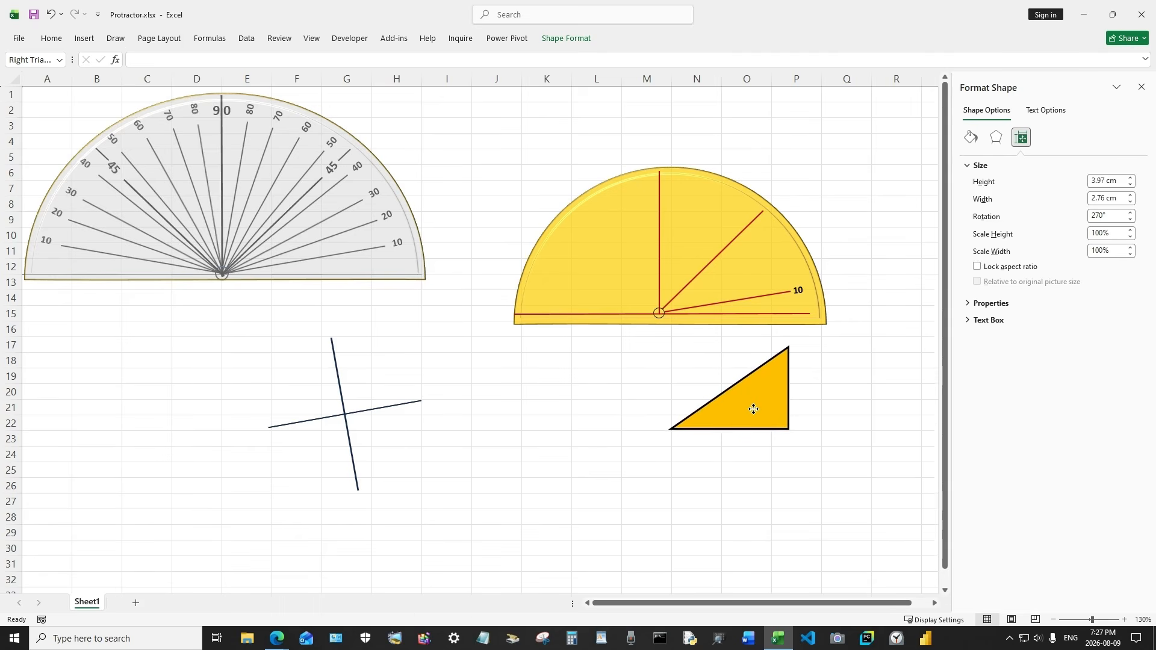
left_click(748, 290)
left_click_drag(742, 271, 755, 389)
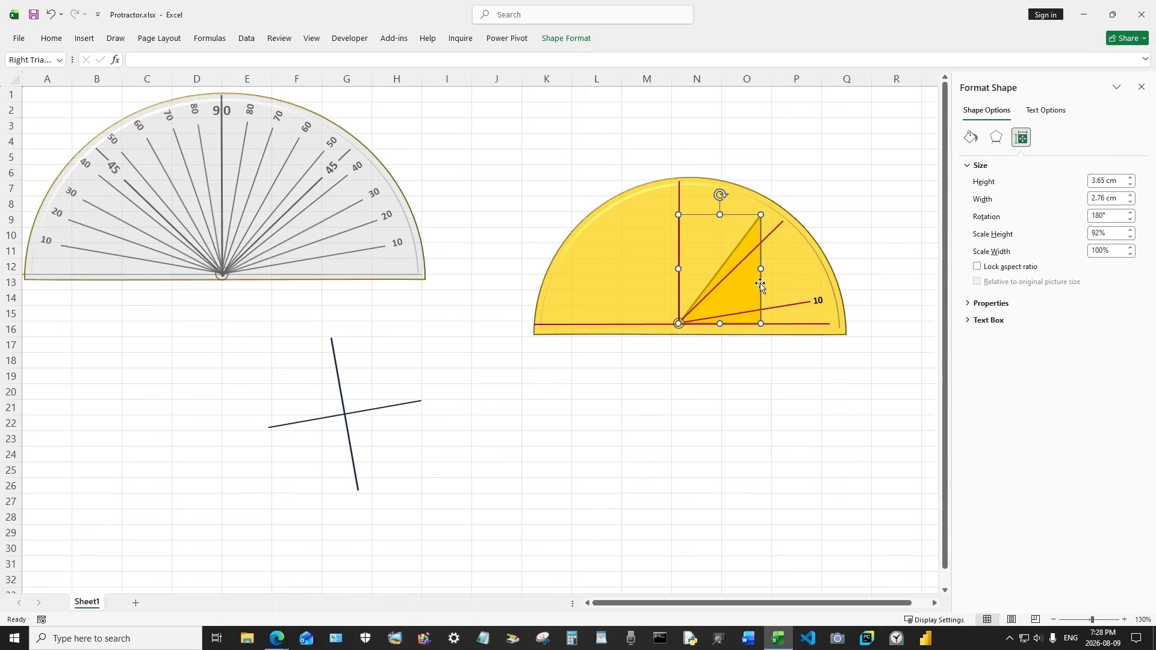
Move the triangle off the semicircle to beside the cross, below the reference protractor
left_click_drag(740, 284, 202, 417)
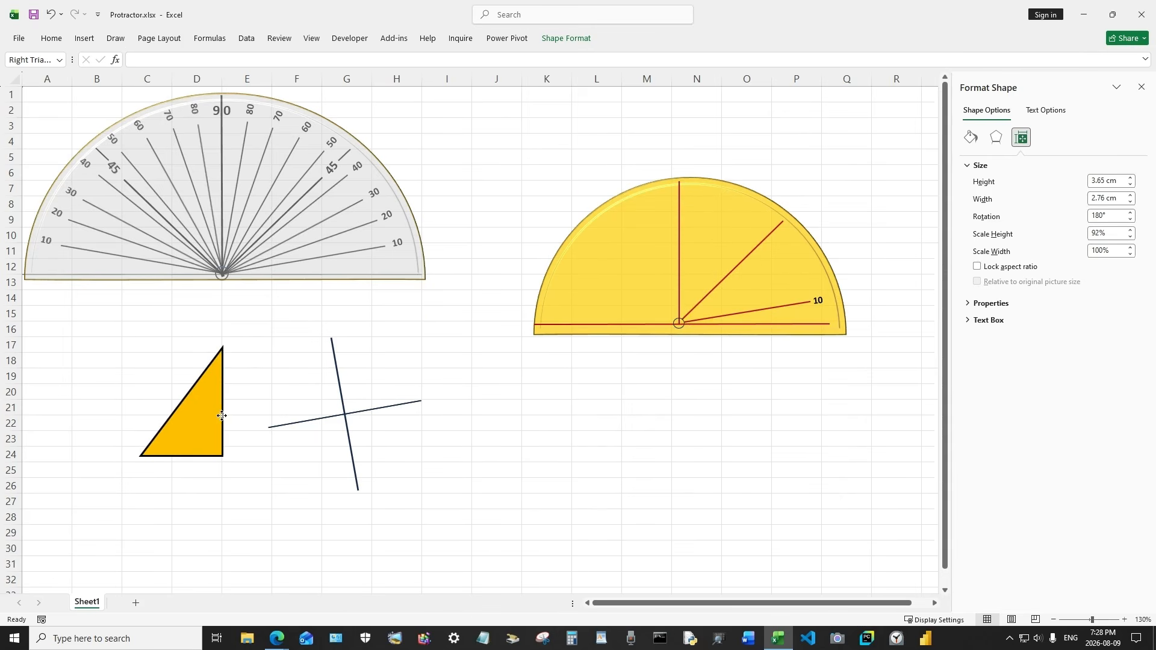
left_click(643, 274)
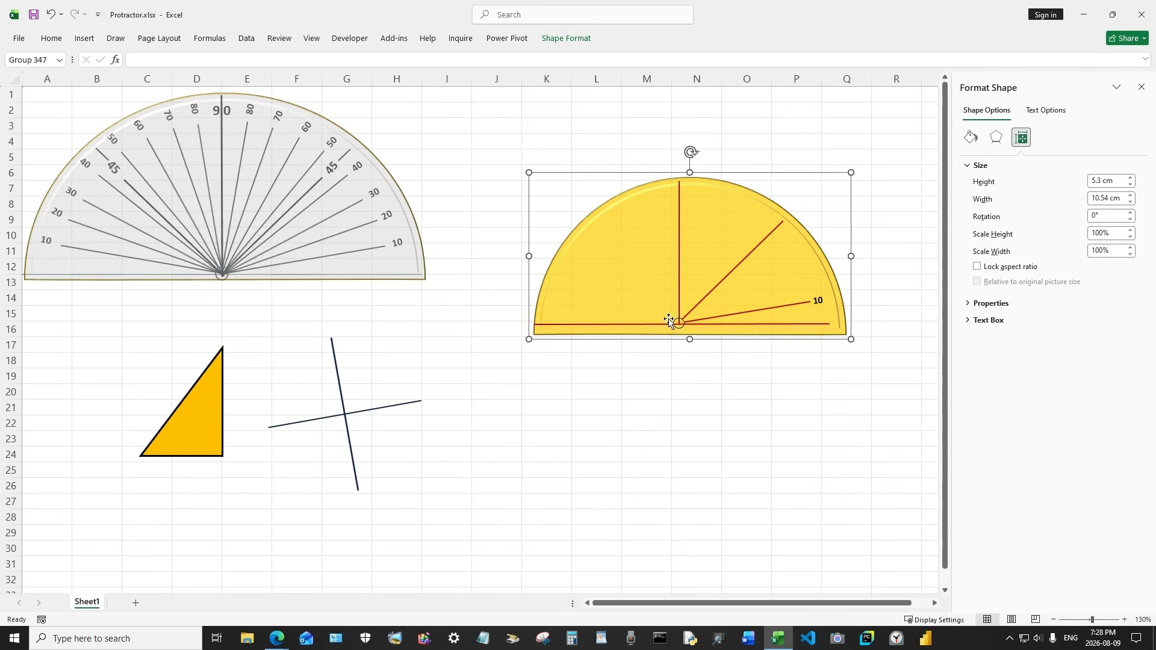
left_click(731, 402)
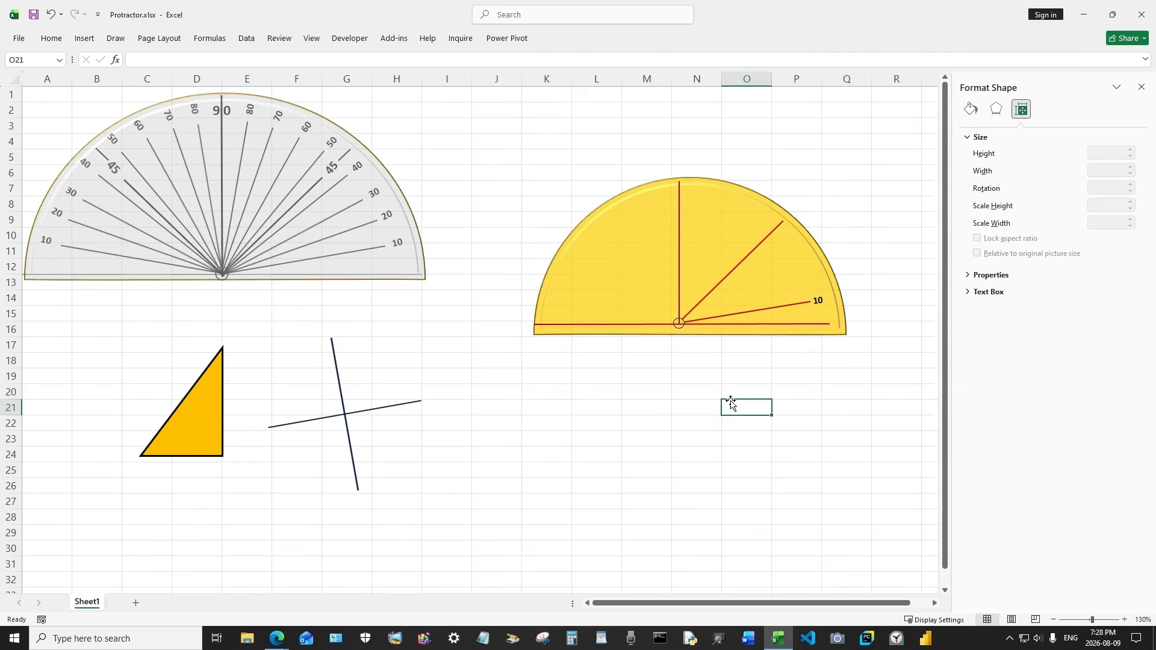